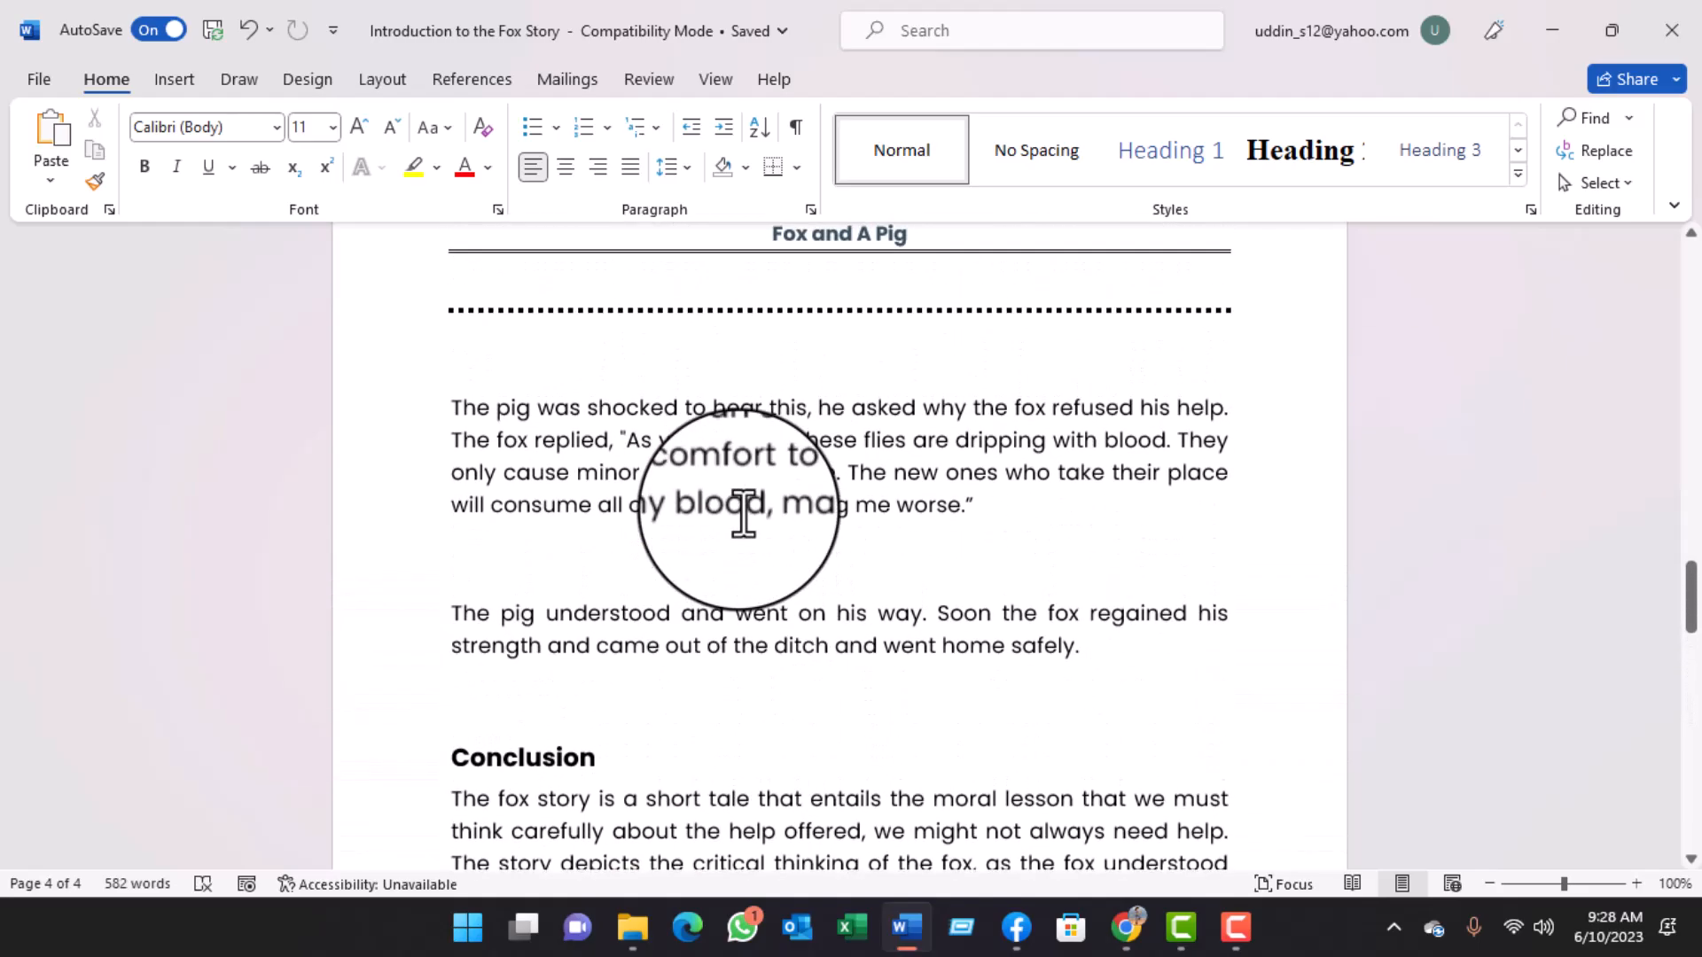
Insert a table with three columns and two rows below the last bullet on the final page.
scroll(743, 512, "down", 10)
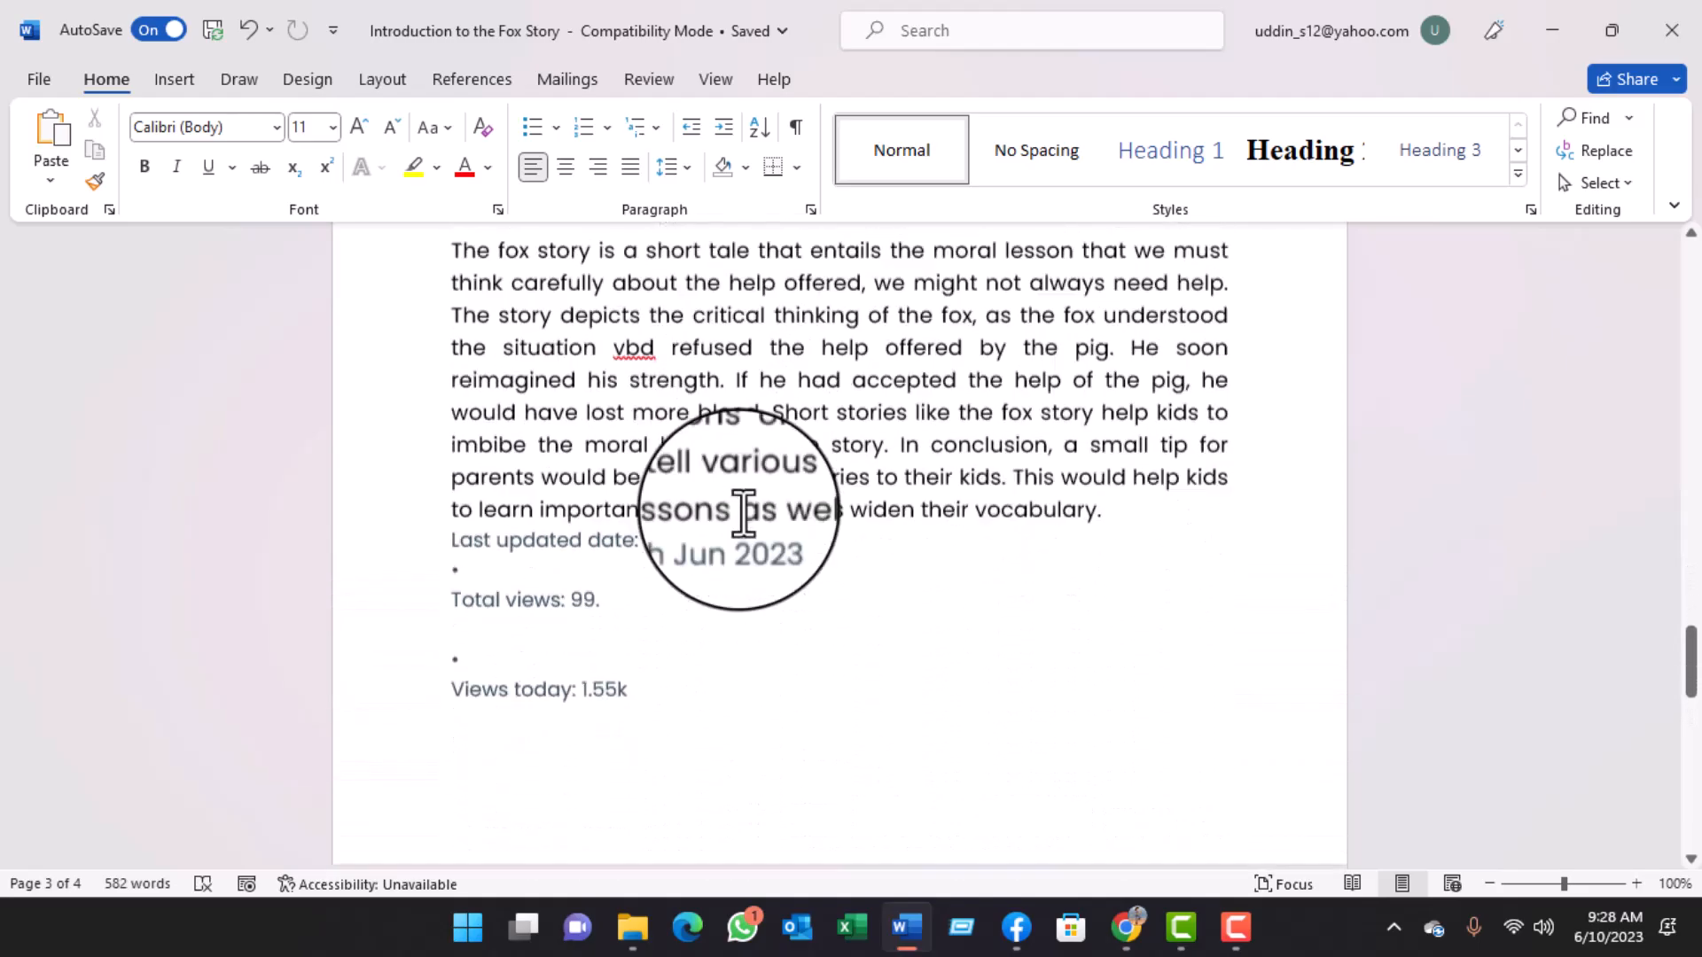
scroll(743, 512, "down", 4)
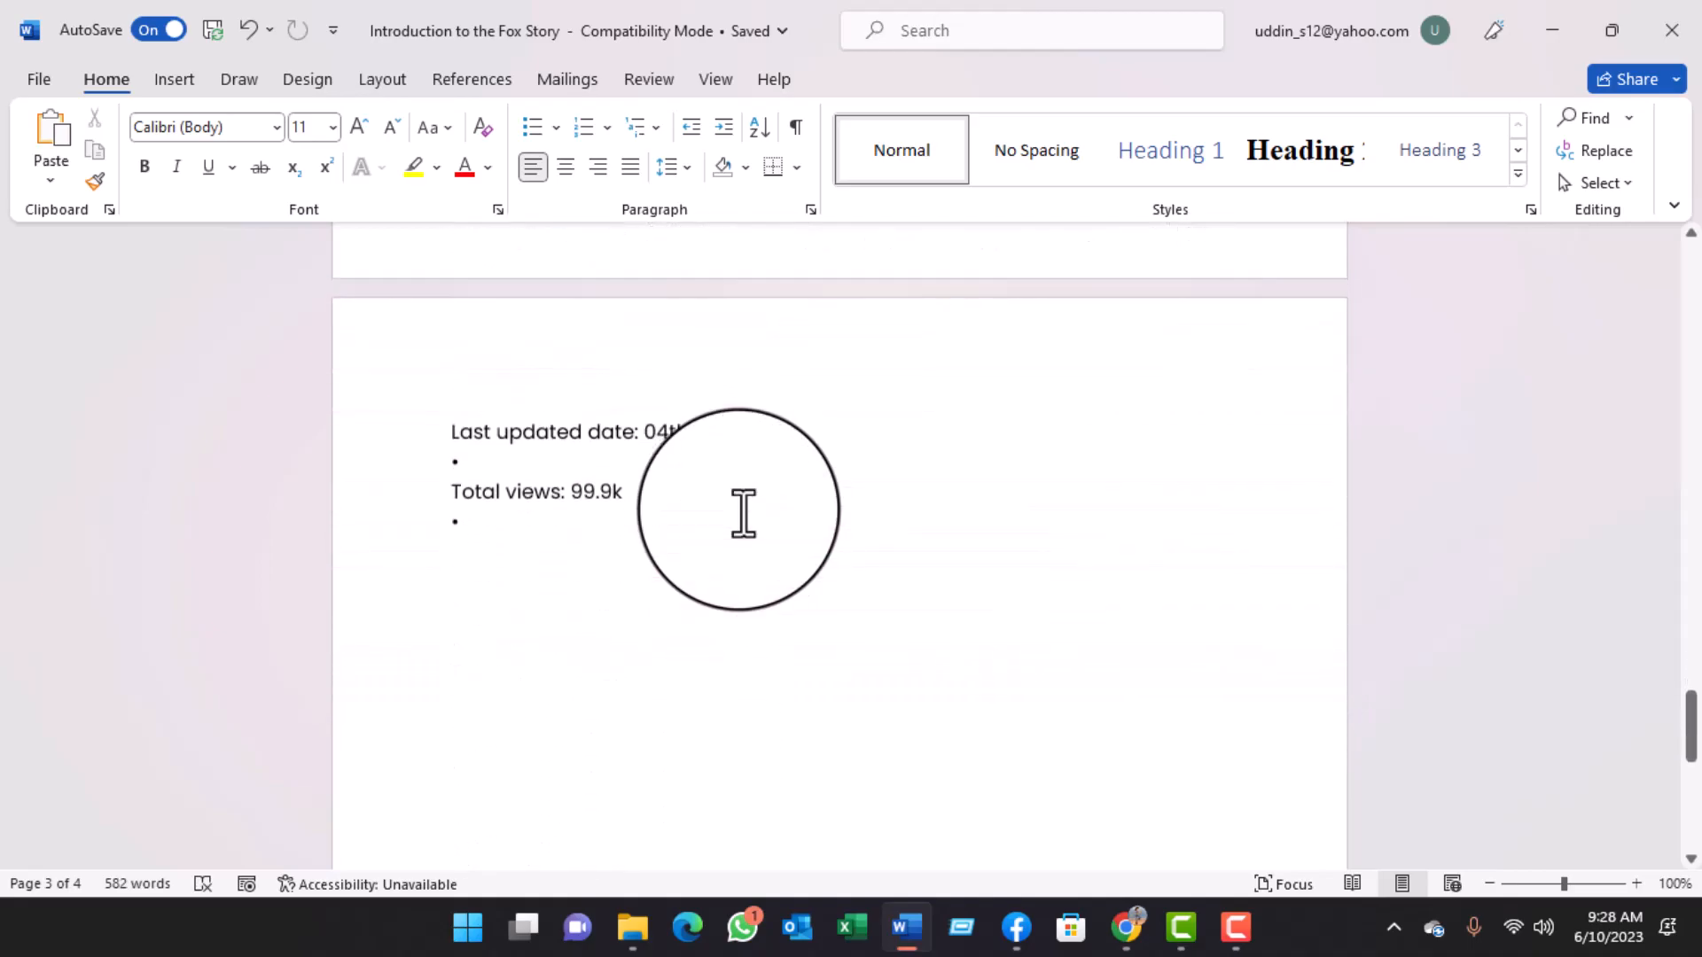
left_click(525, 583)
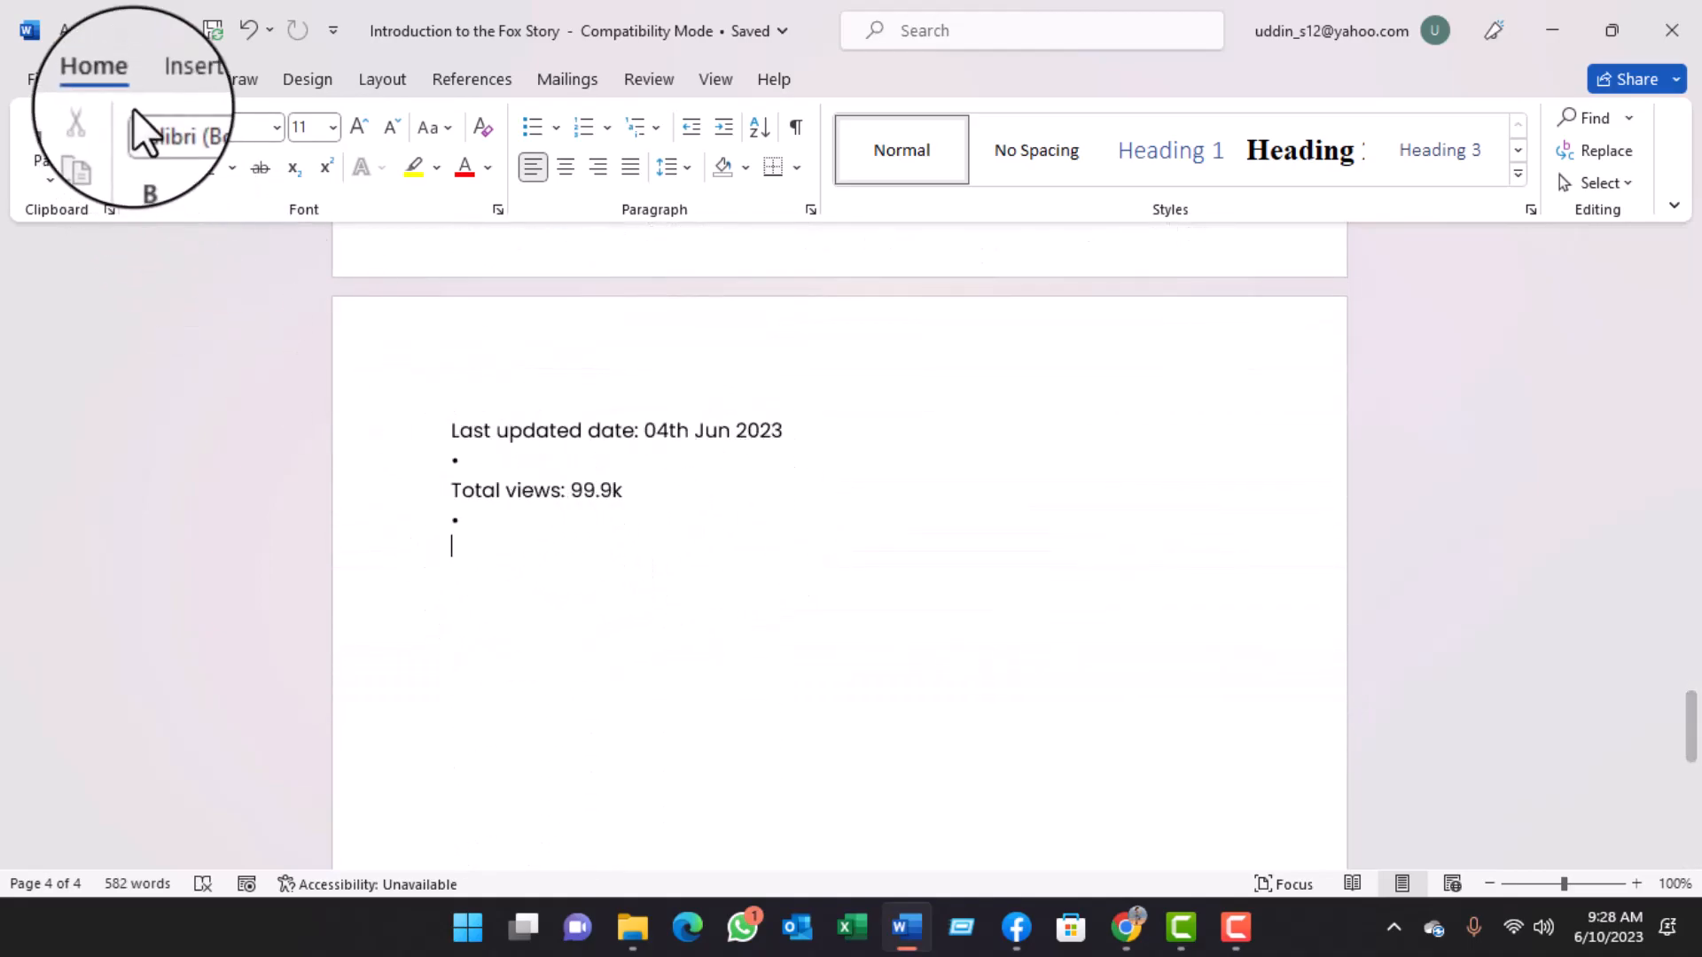
left_click(175, 76)
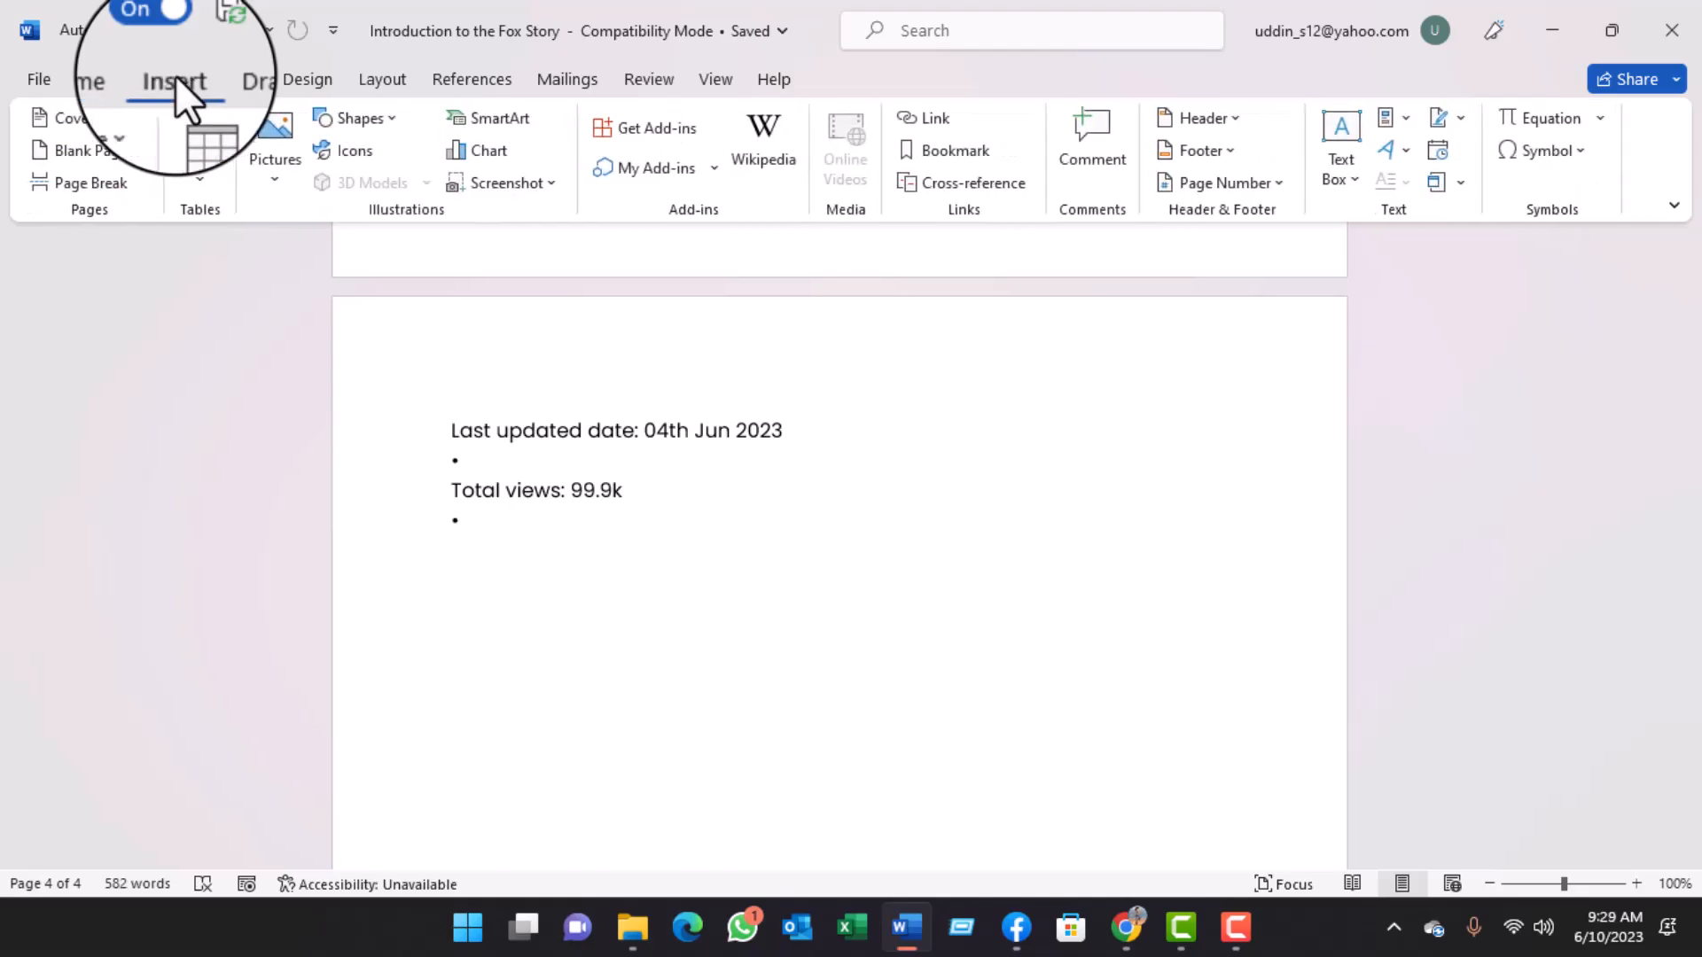
left_click(198, 136)
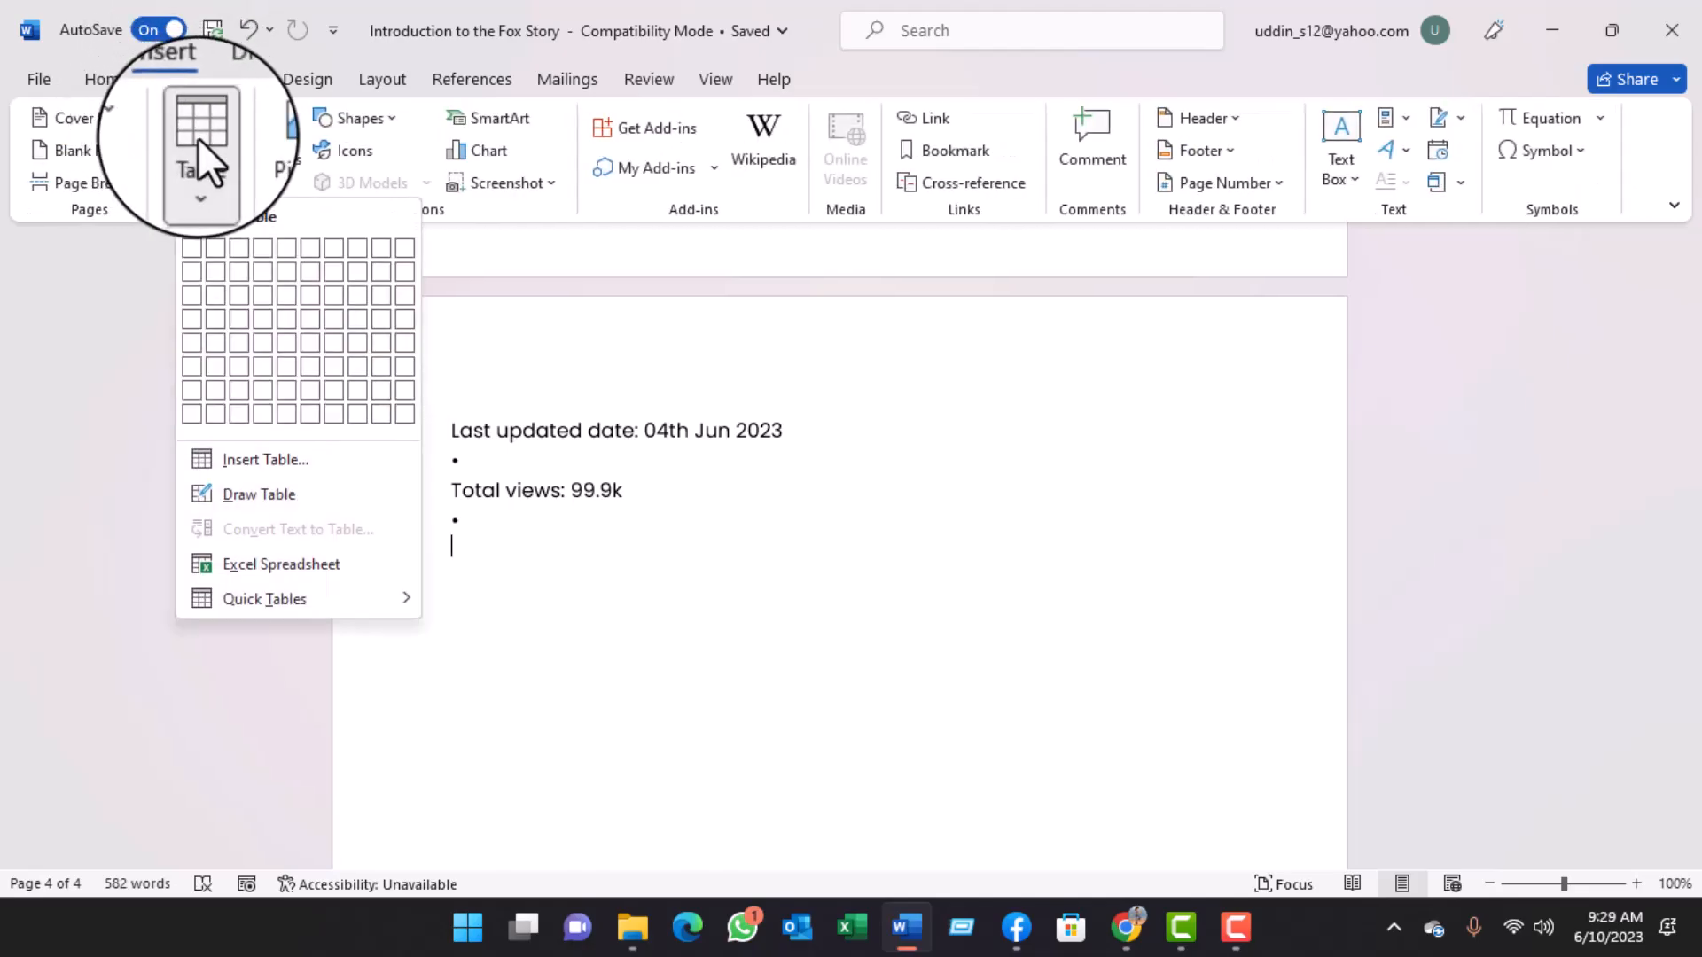
left_click(234, 268)
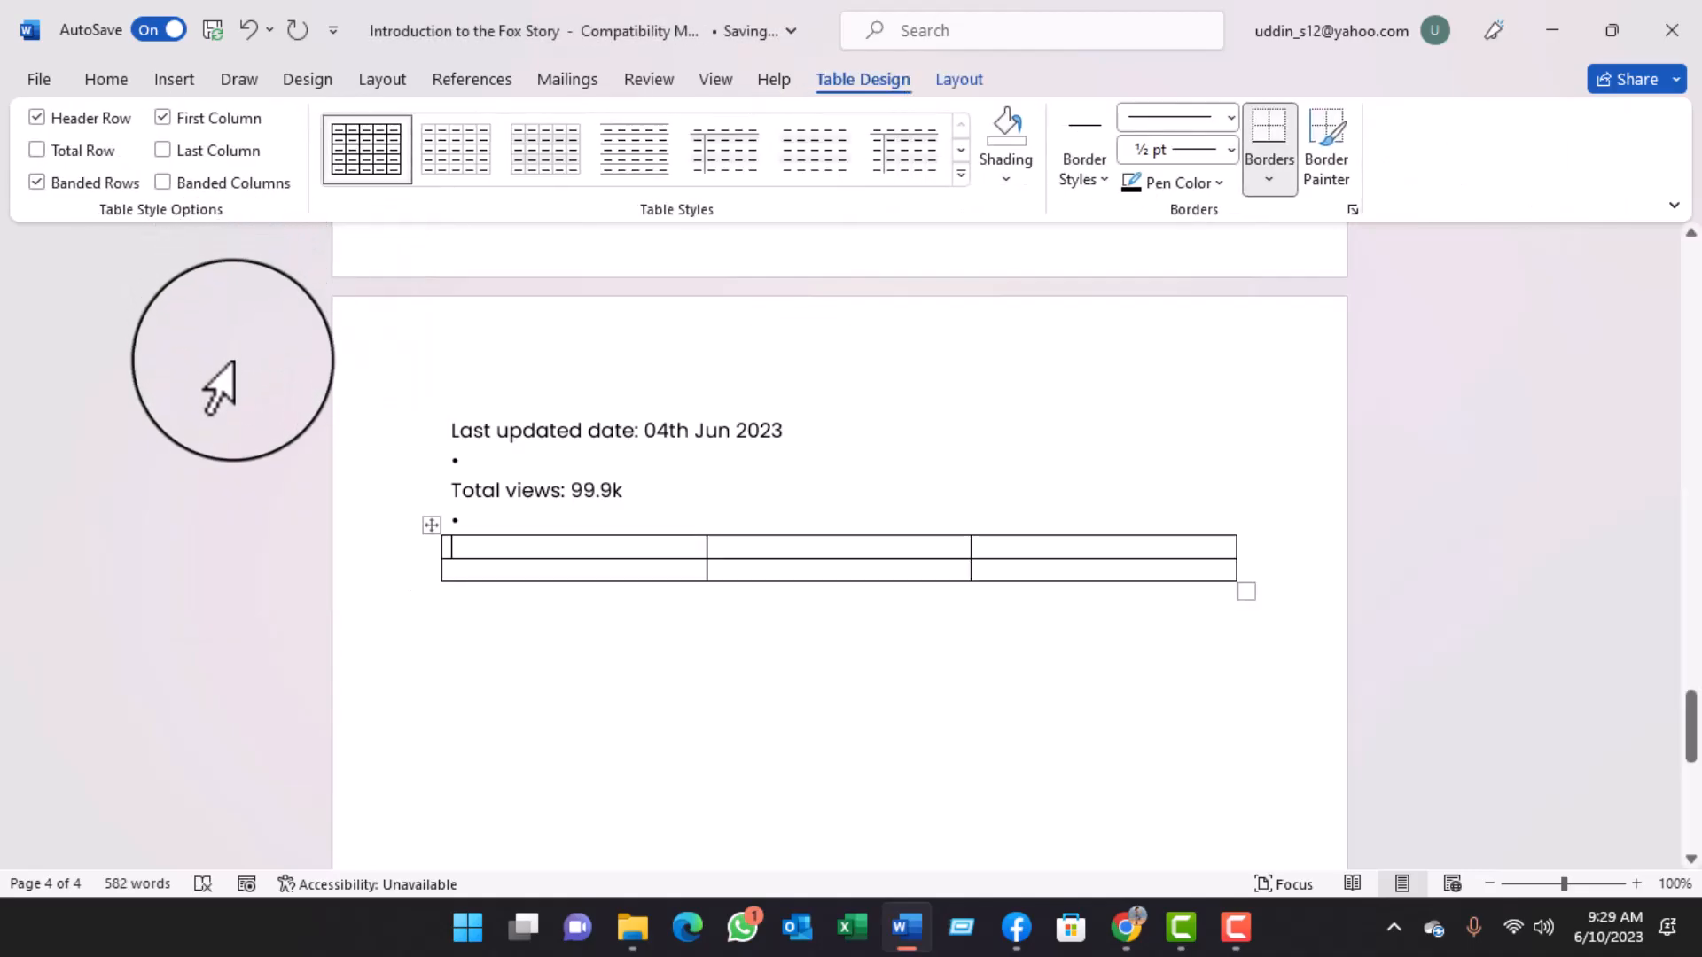
Add rows to the end of the new three-column table until it has ten rows.
key("Tab")
key("Tab")
key("Tab")
key("Tab")
key("Tab")
key("Tab")
key("Tab")
key("Tab")
key("Tab")
key("Tab")
key("Tab")
key("Tab")
key("Tab")
key("Tab")
key("Tab")
key("Tab")
key("Tab")
key("Tab")
key("Tab")
key("Tab")
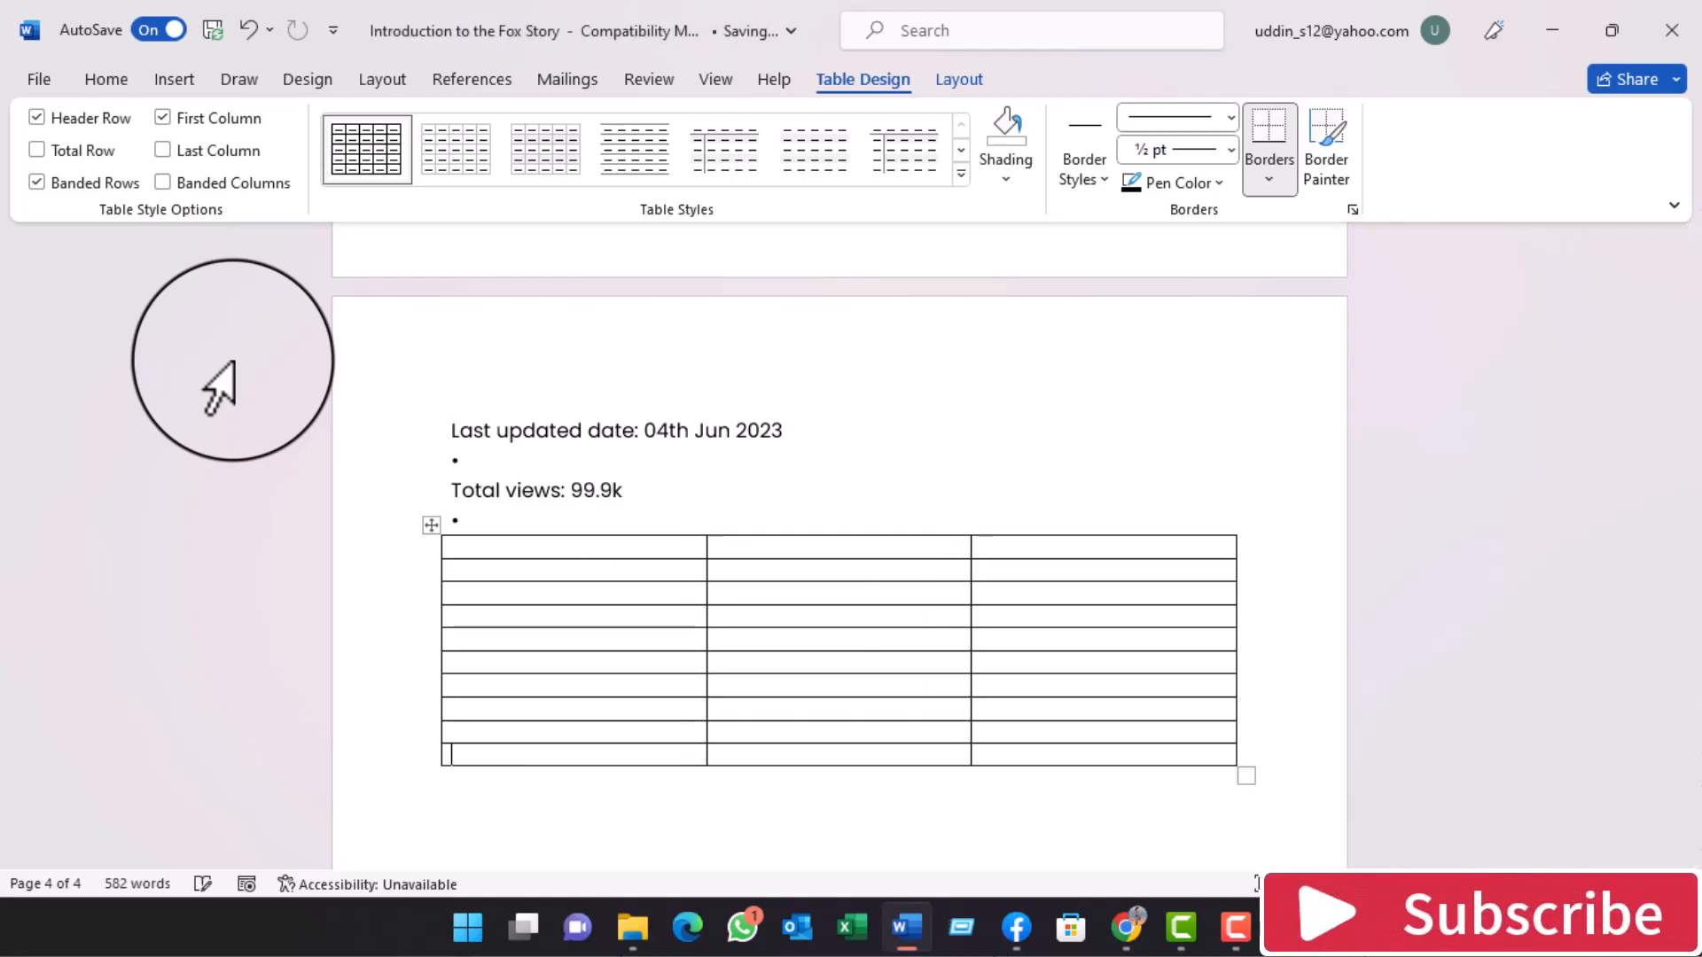
Create a one-row, four-column table below the first table from a line of plus signs separated by hyphens.
scroll(224, 384, "down", 3)
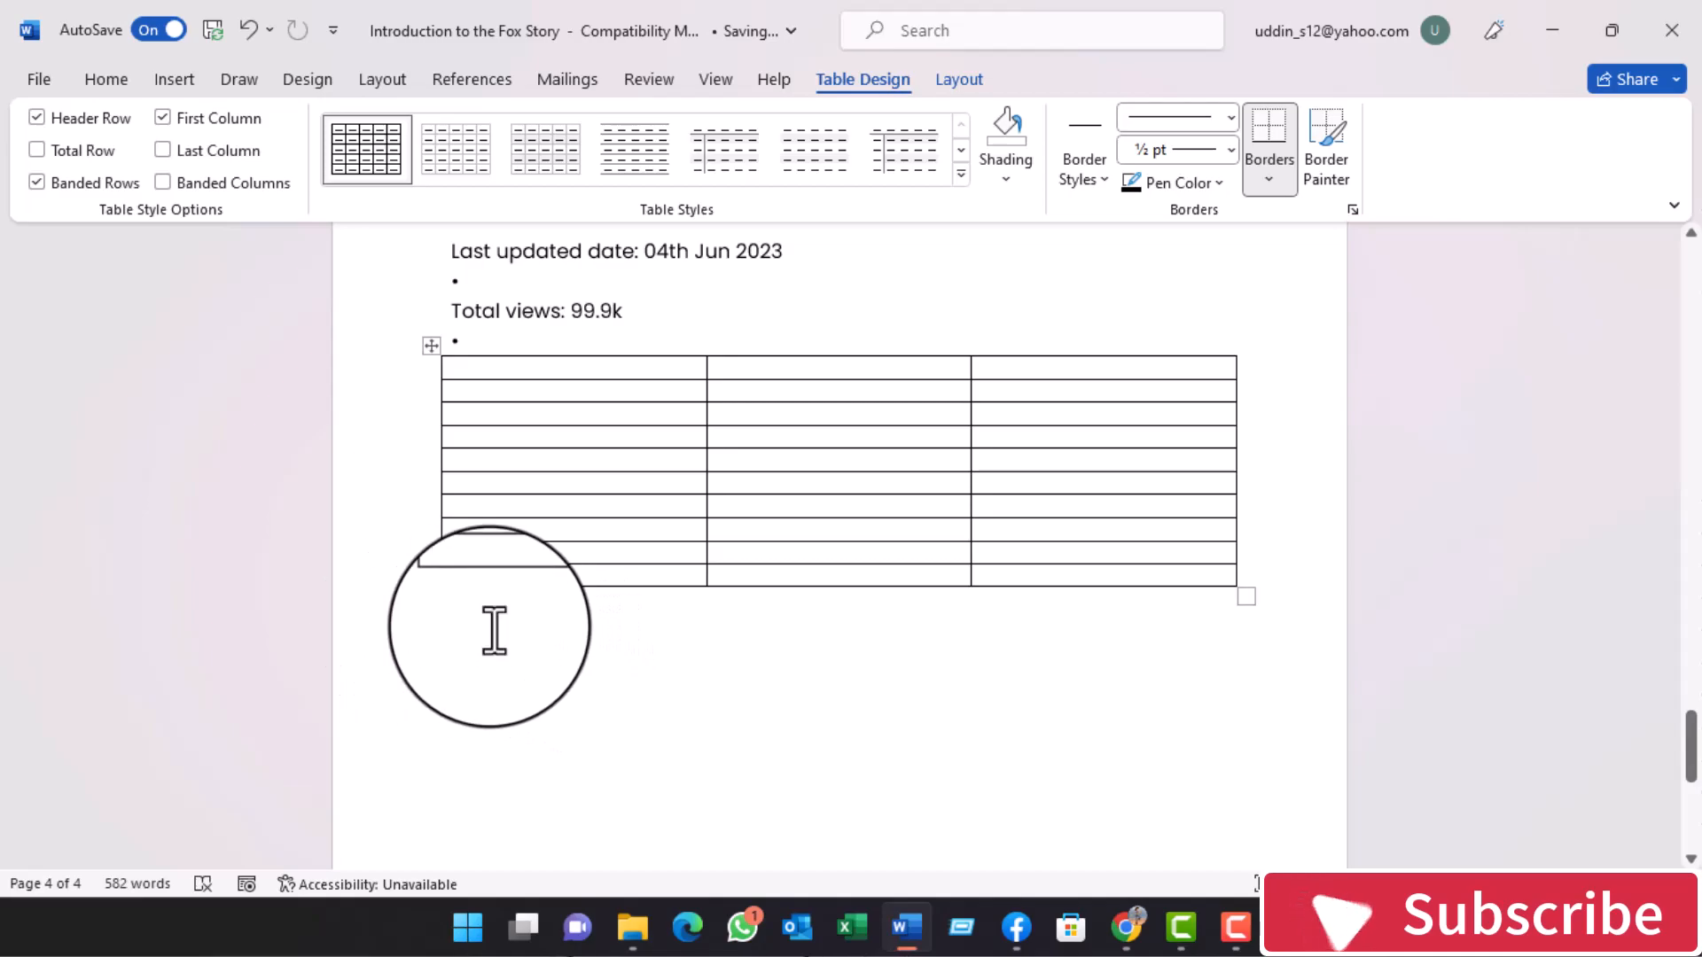
left_click(495, 630)
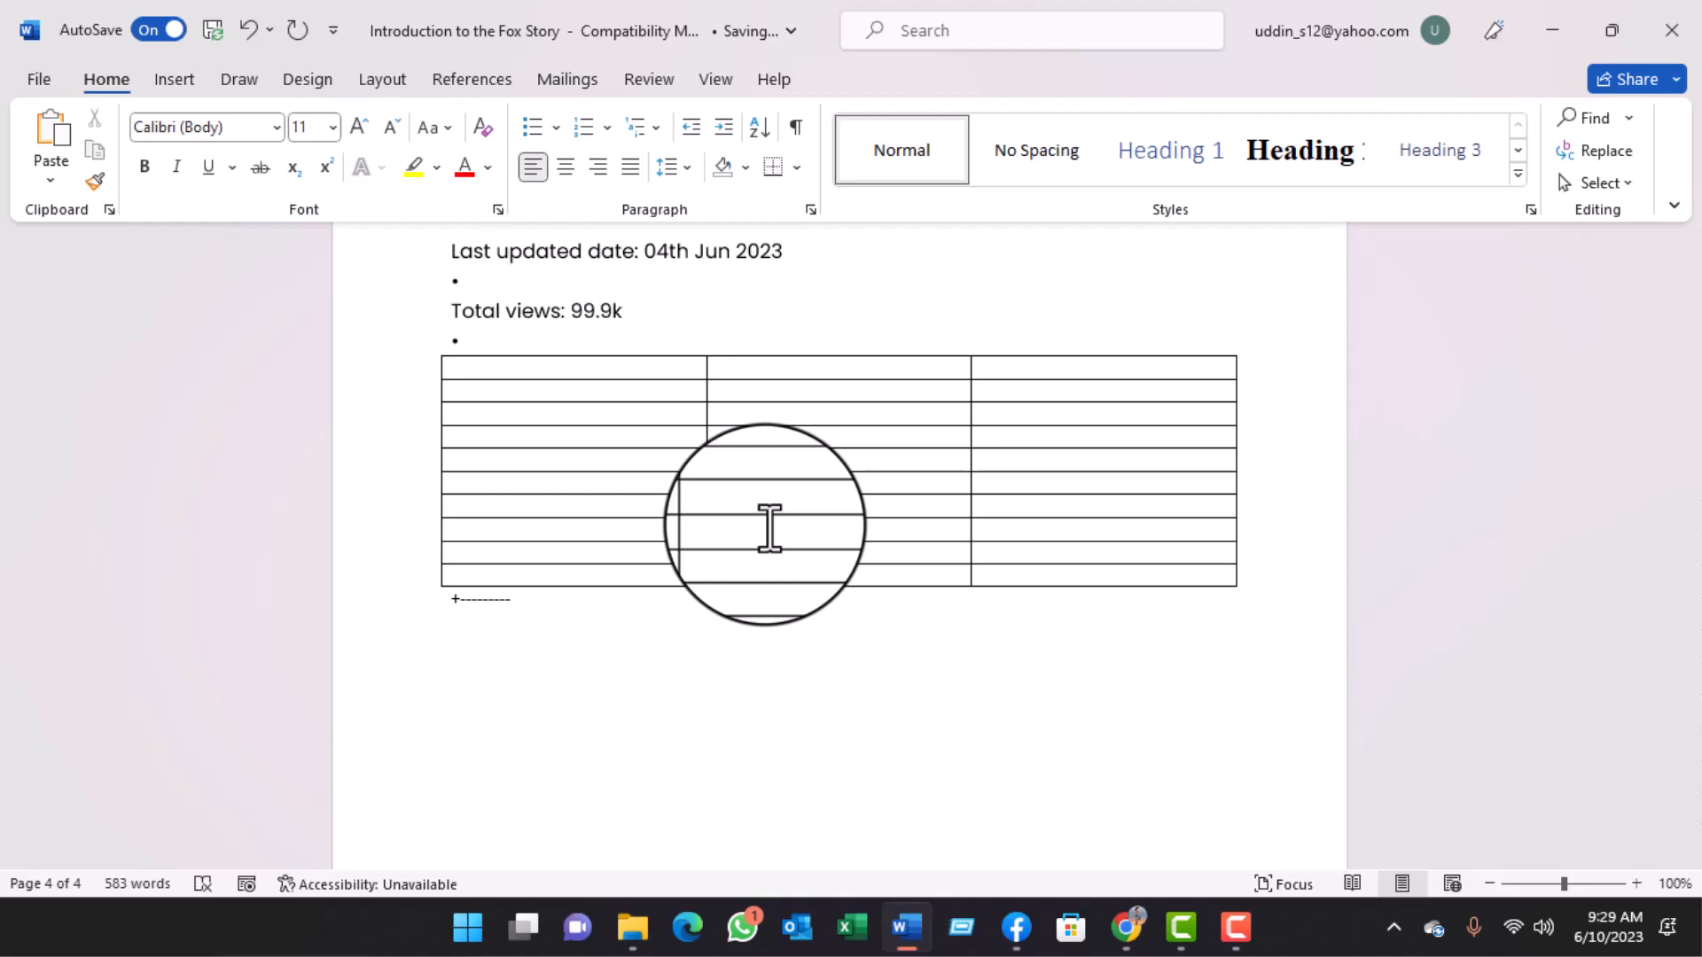
type("+--------------------------------------------------------------------------------+")
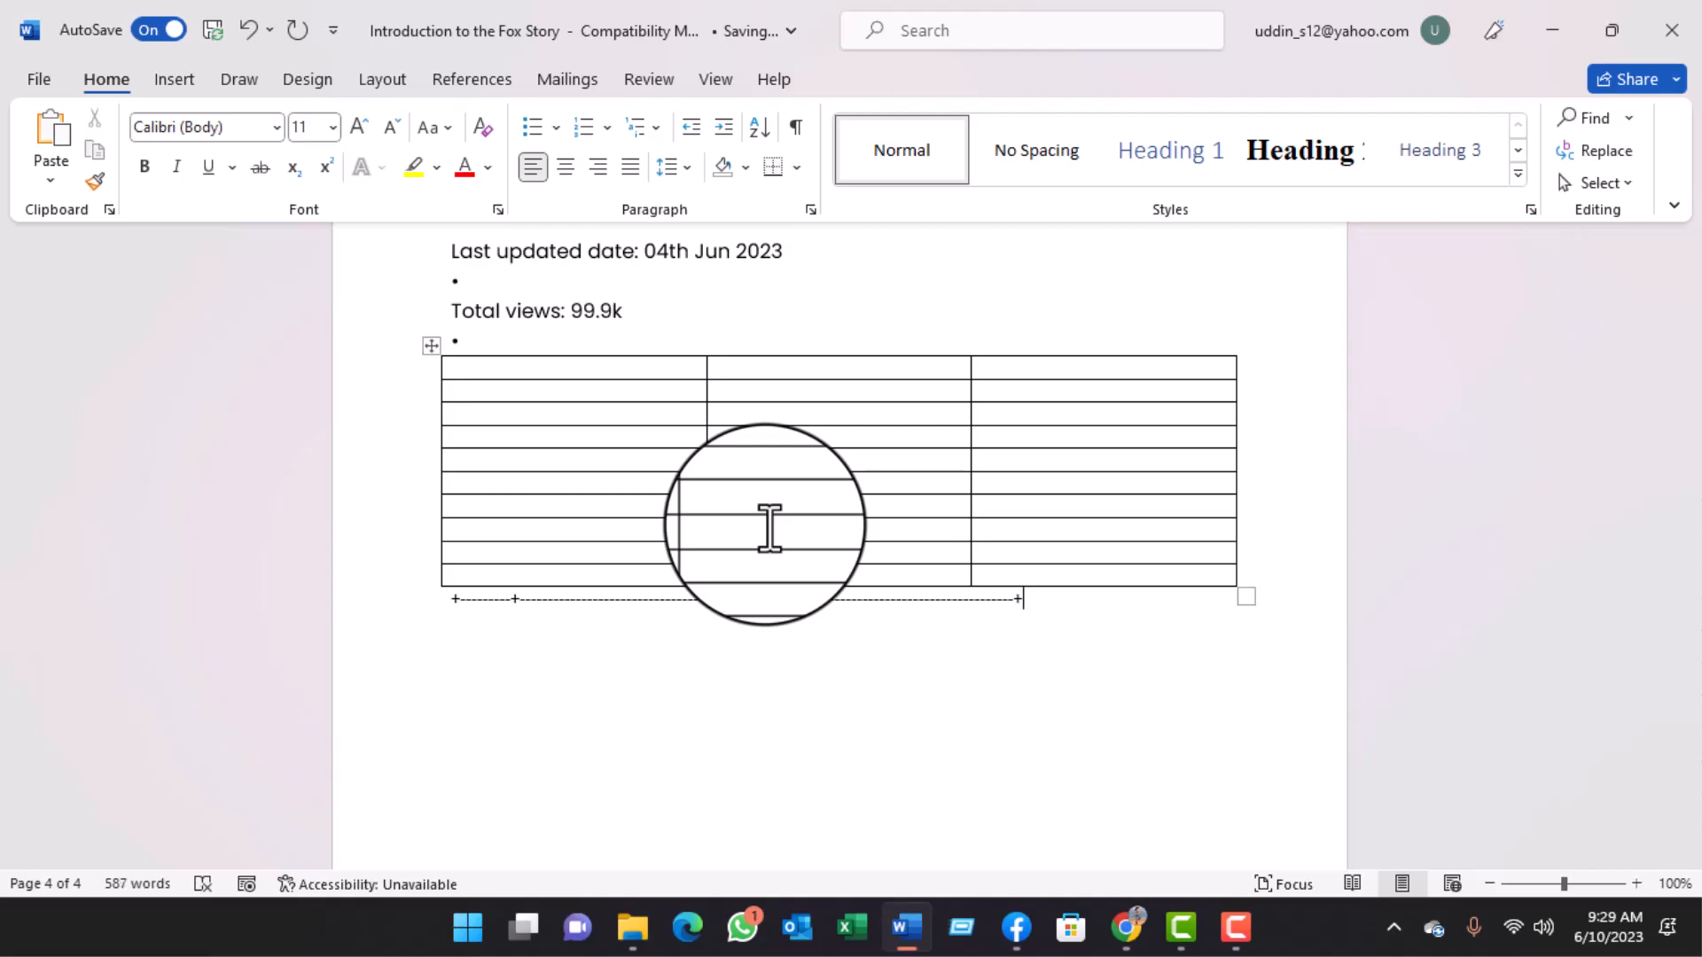
key("Return")
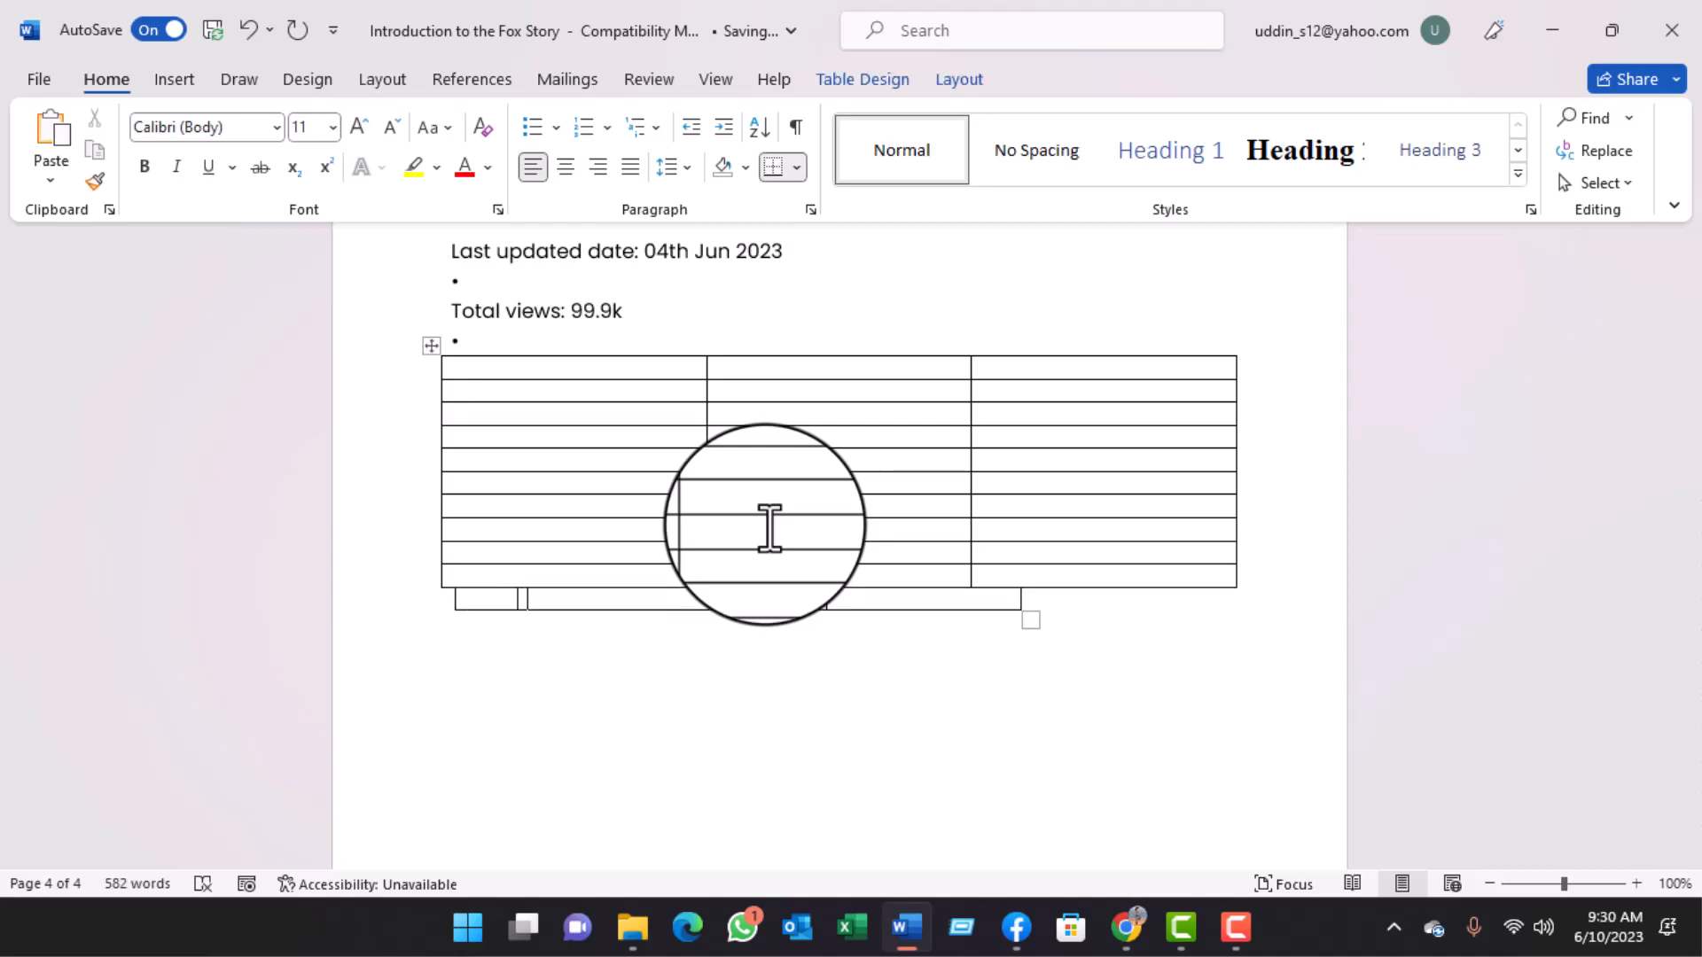
Extend the four-column table to seven rows.
key("Tab")
key("Tab")
key("Tab")
key("Tab")
key("Tab")
key("Tab")
key("Tab")
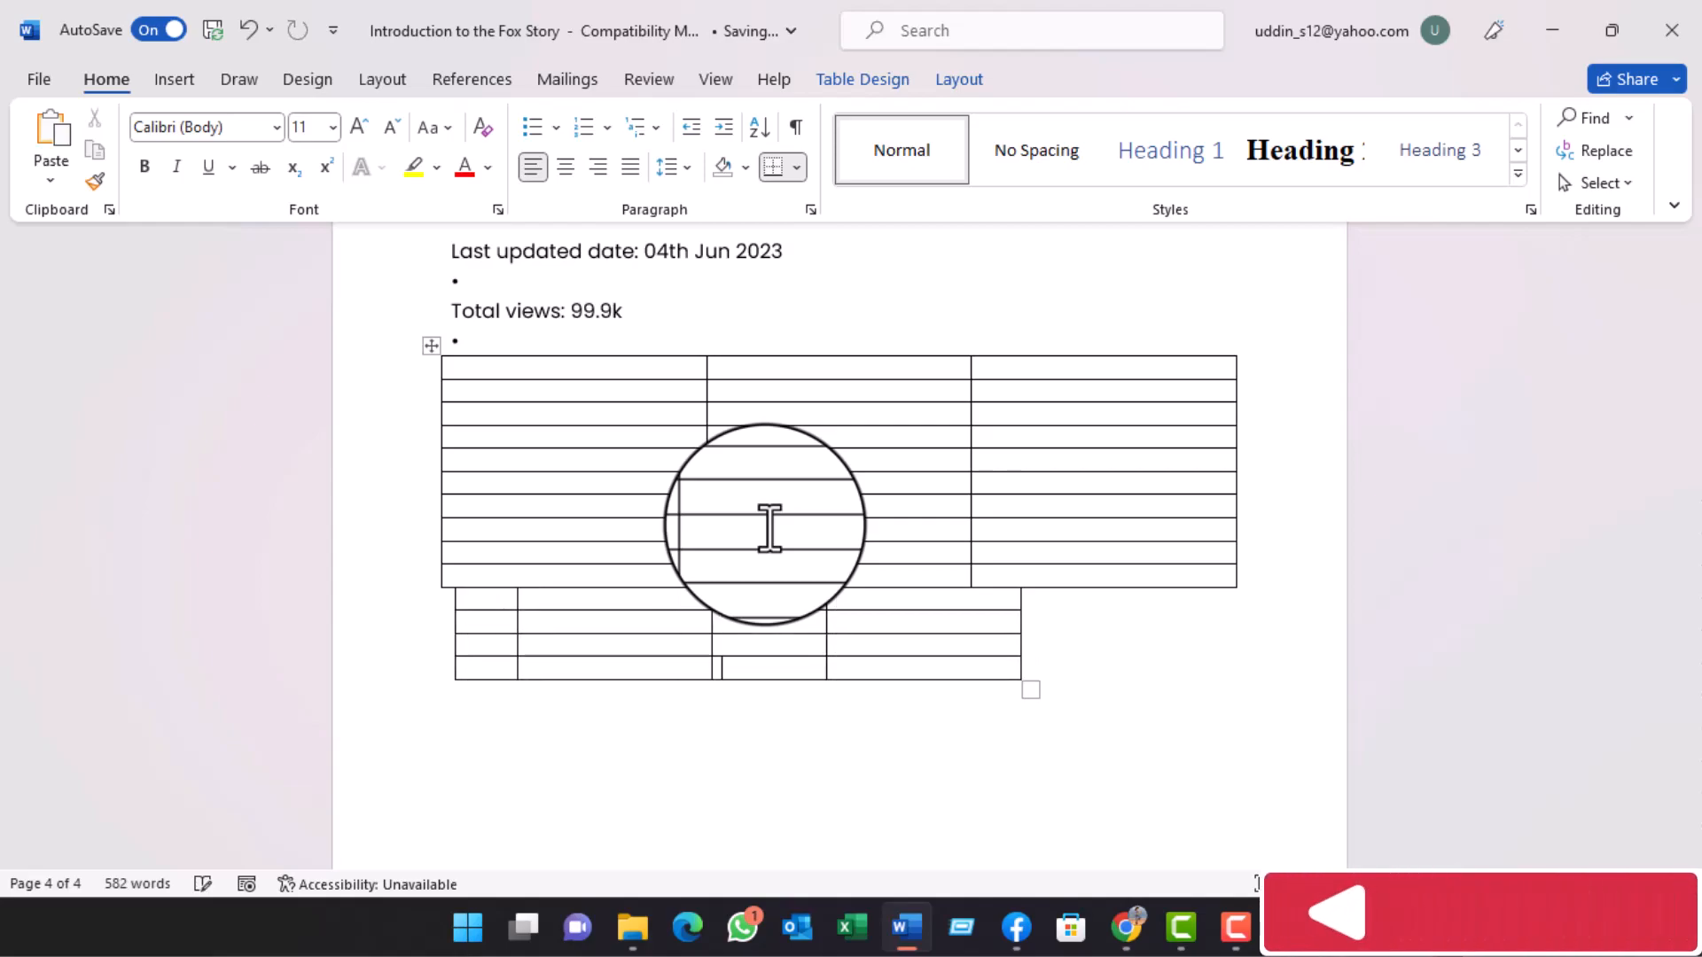
key("Tab")
key("Tab")
key("Tab")
key("Tab")
key("Tab")
key("Tab")
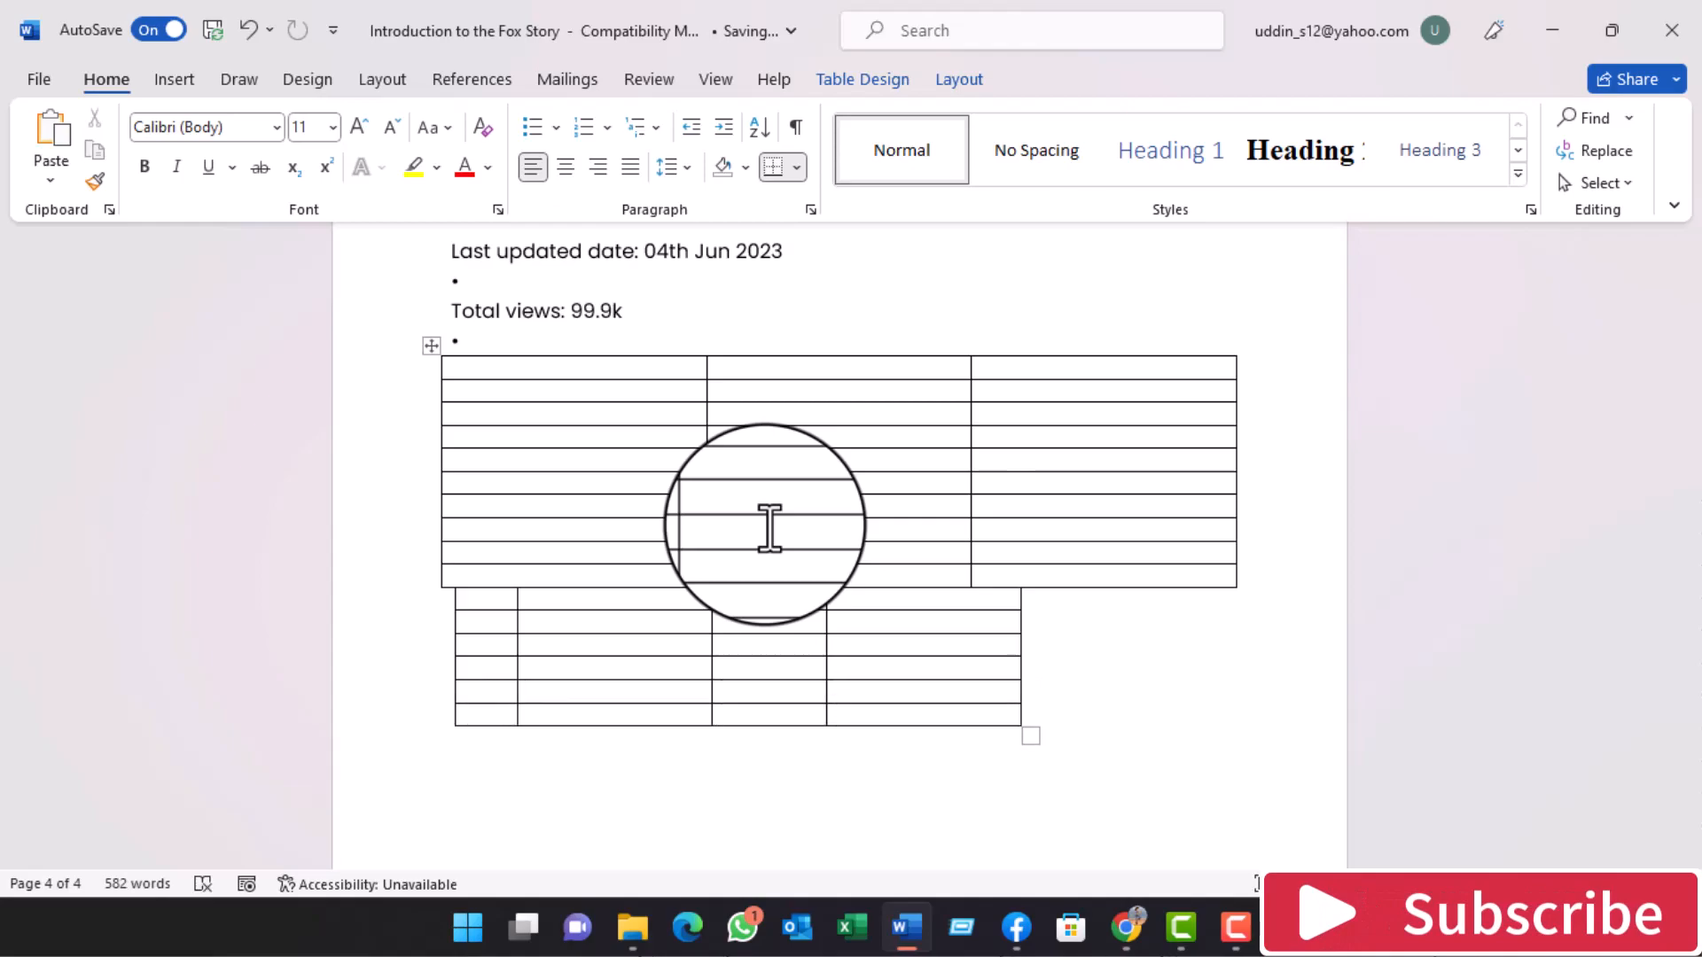
key("Tab")
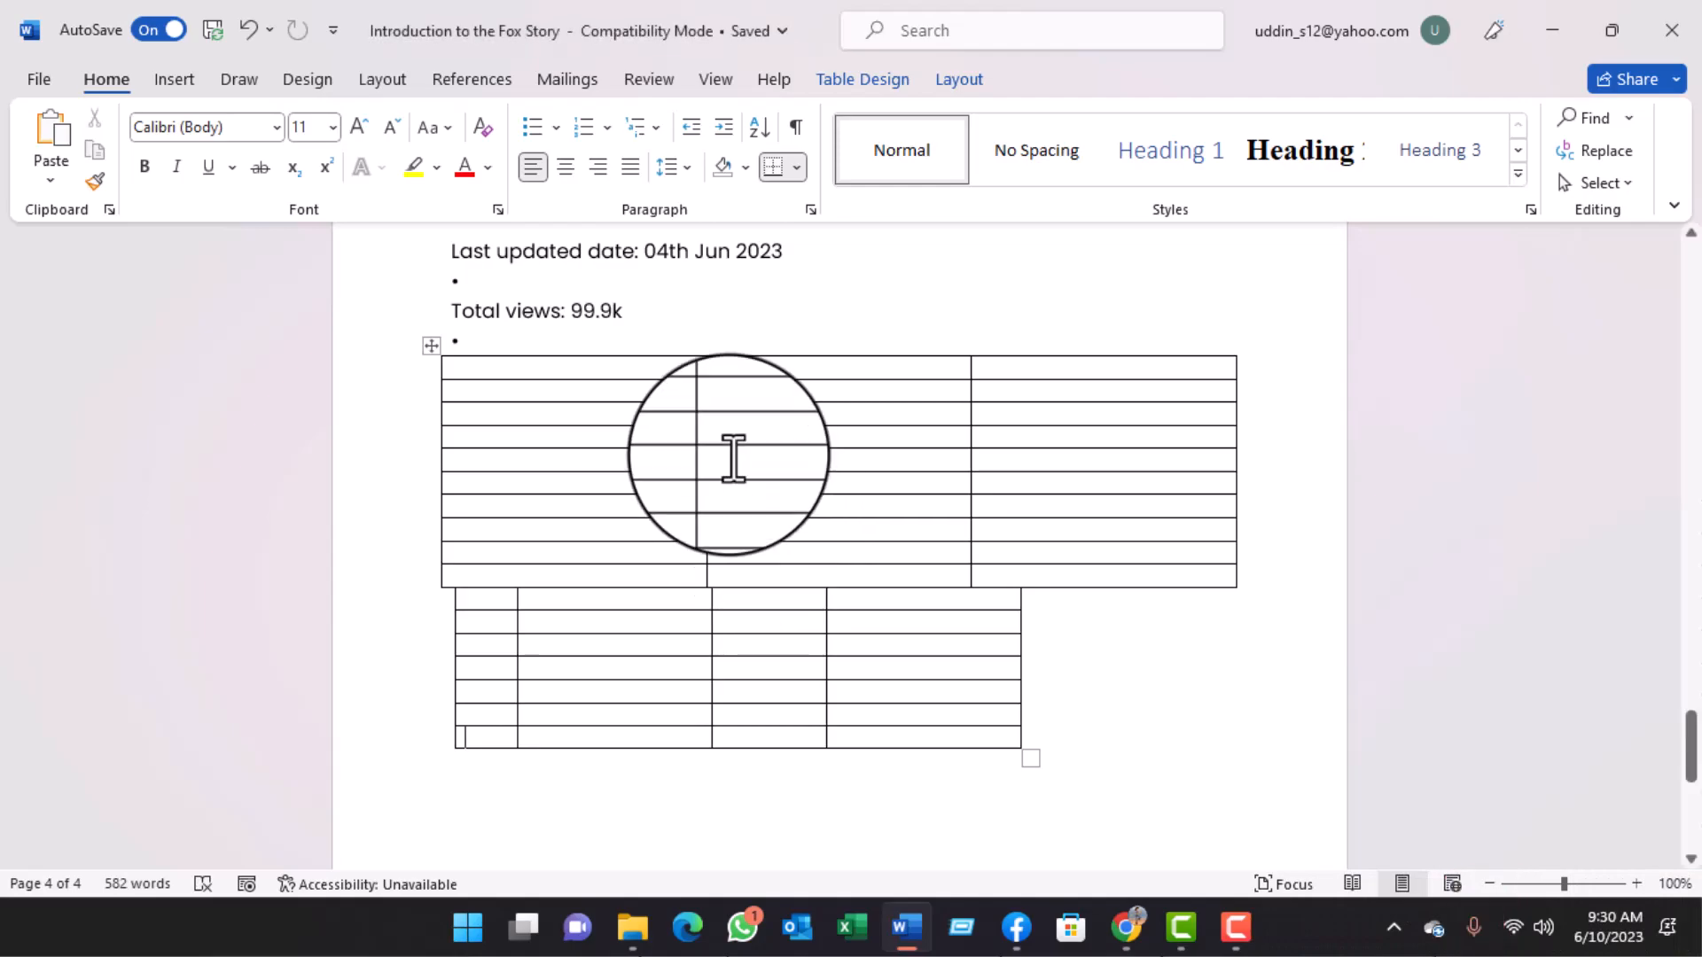
Open the first page's header for editing and insert a full-width double line with ===.
scroll(732, 458, "up", 10)
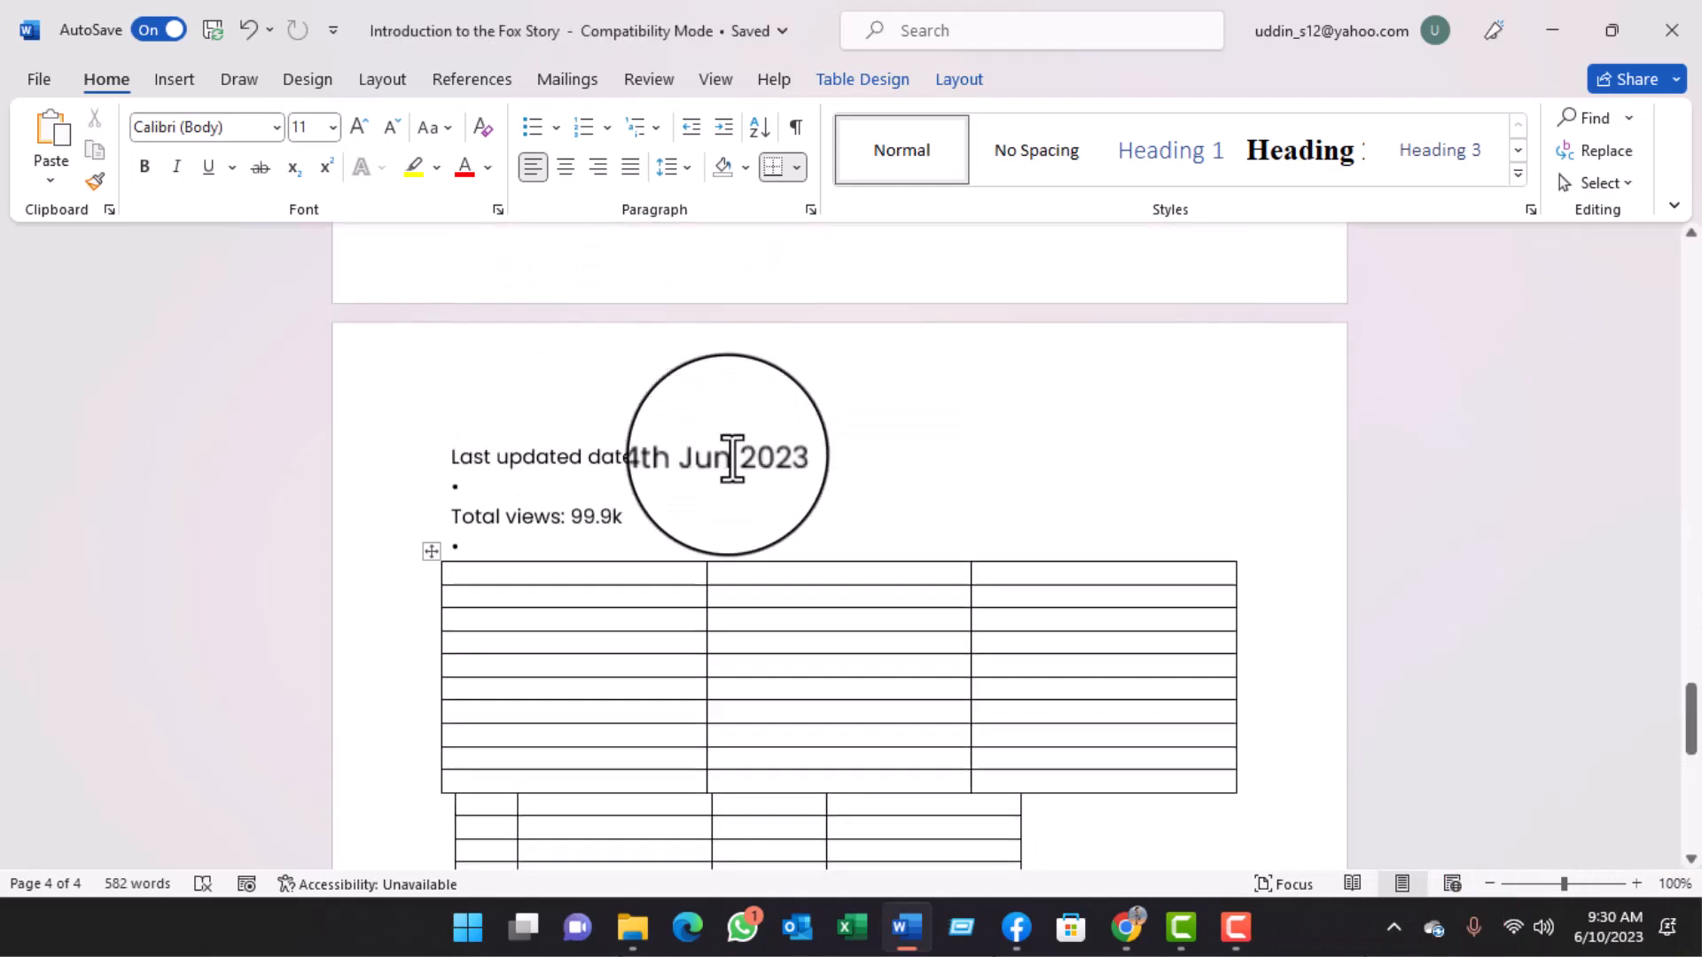
scroll(732, 459, "up", 10)
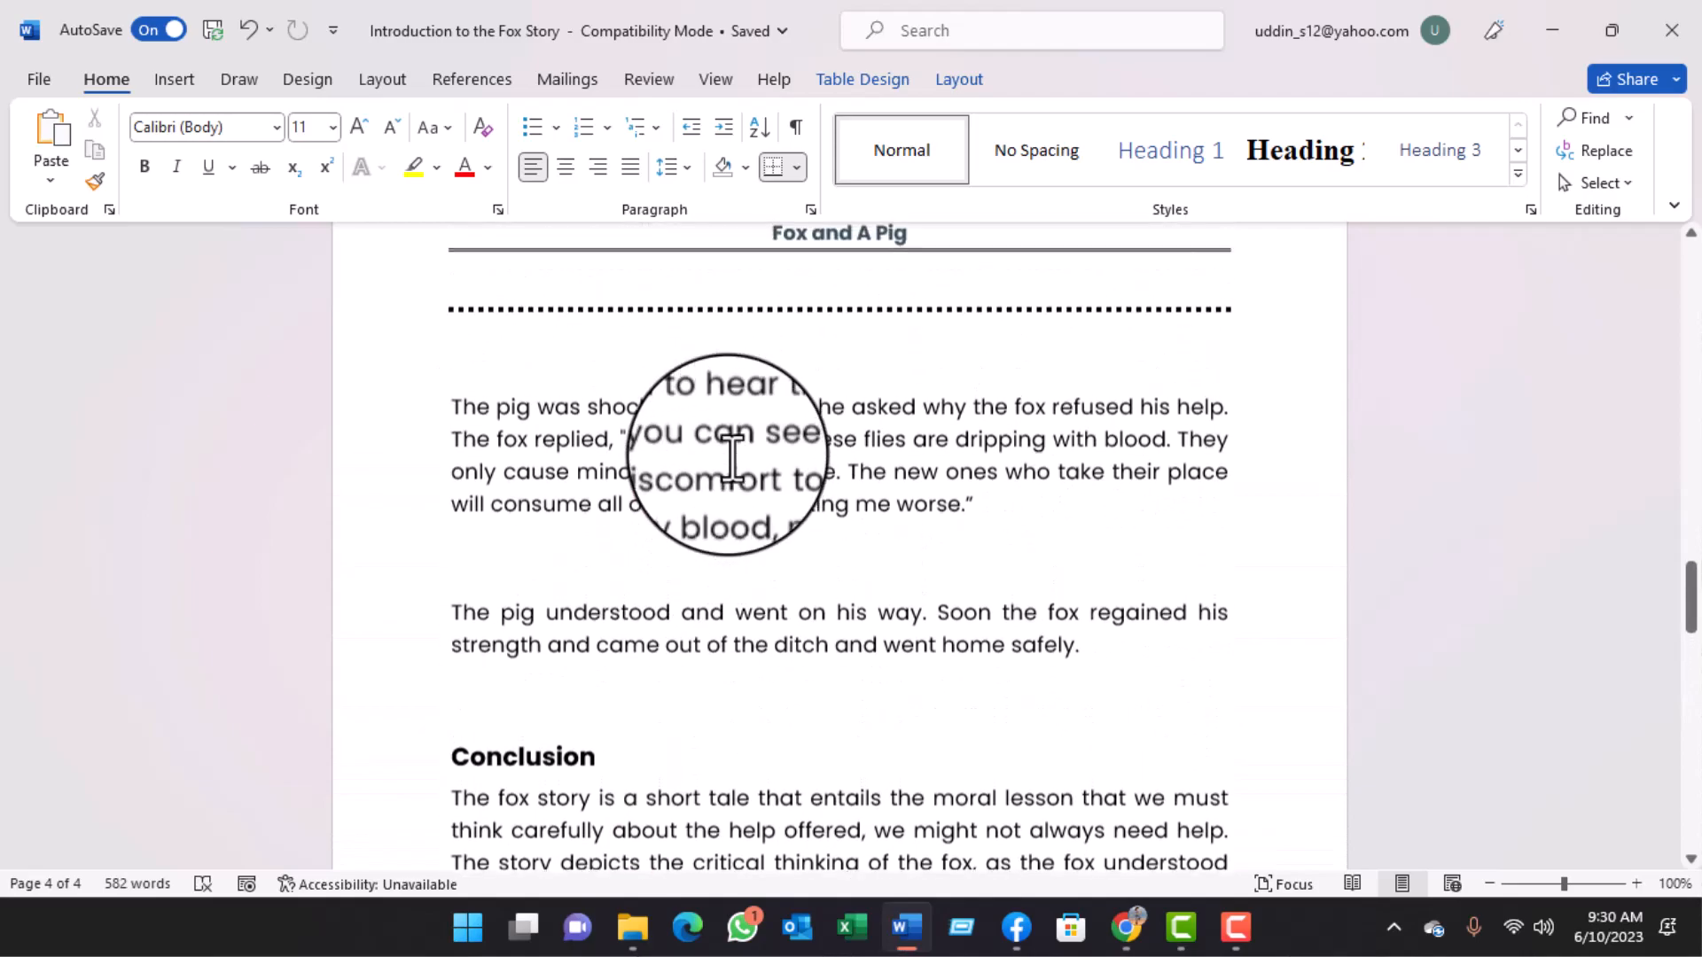
scroll(732, 458, "up", 10)
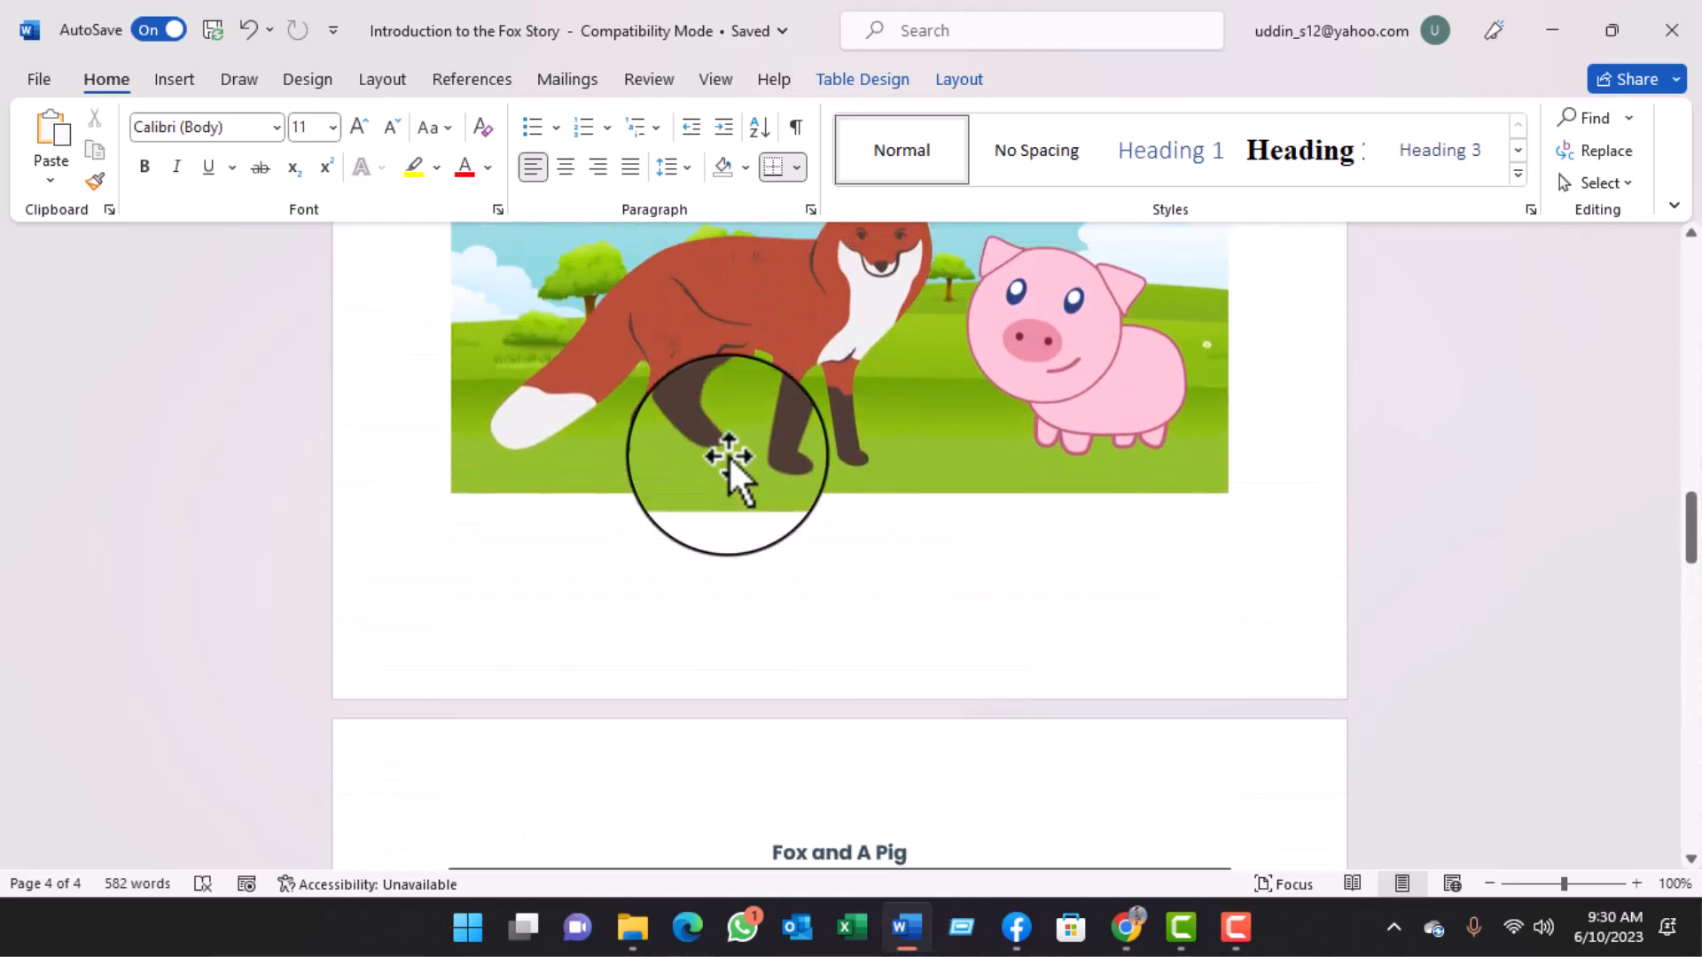
scroll(732, 458, "up", 10)
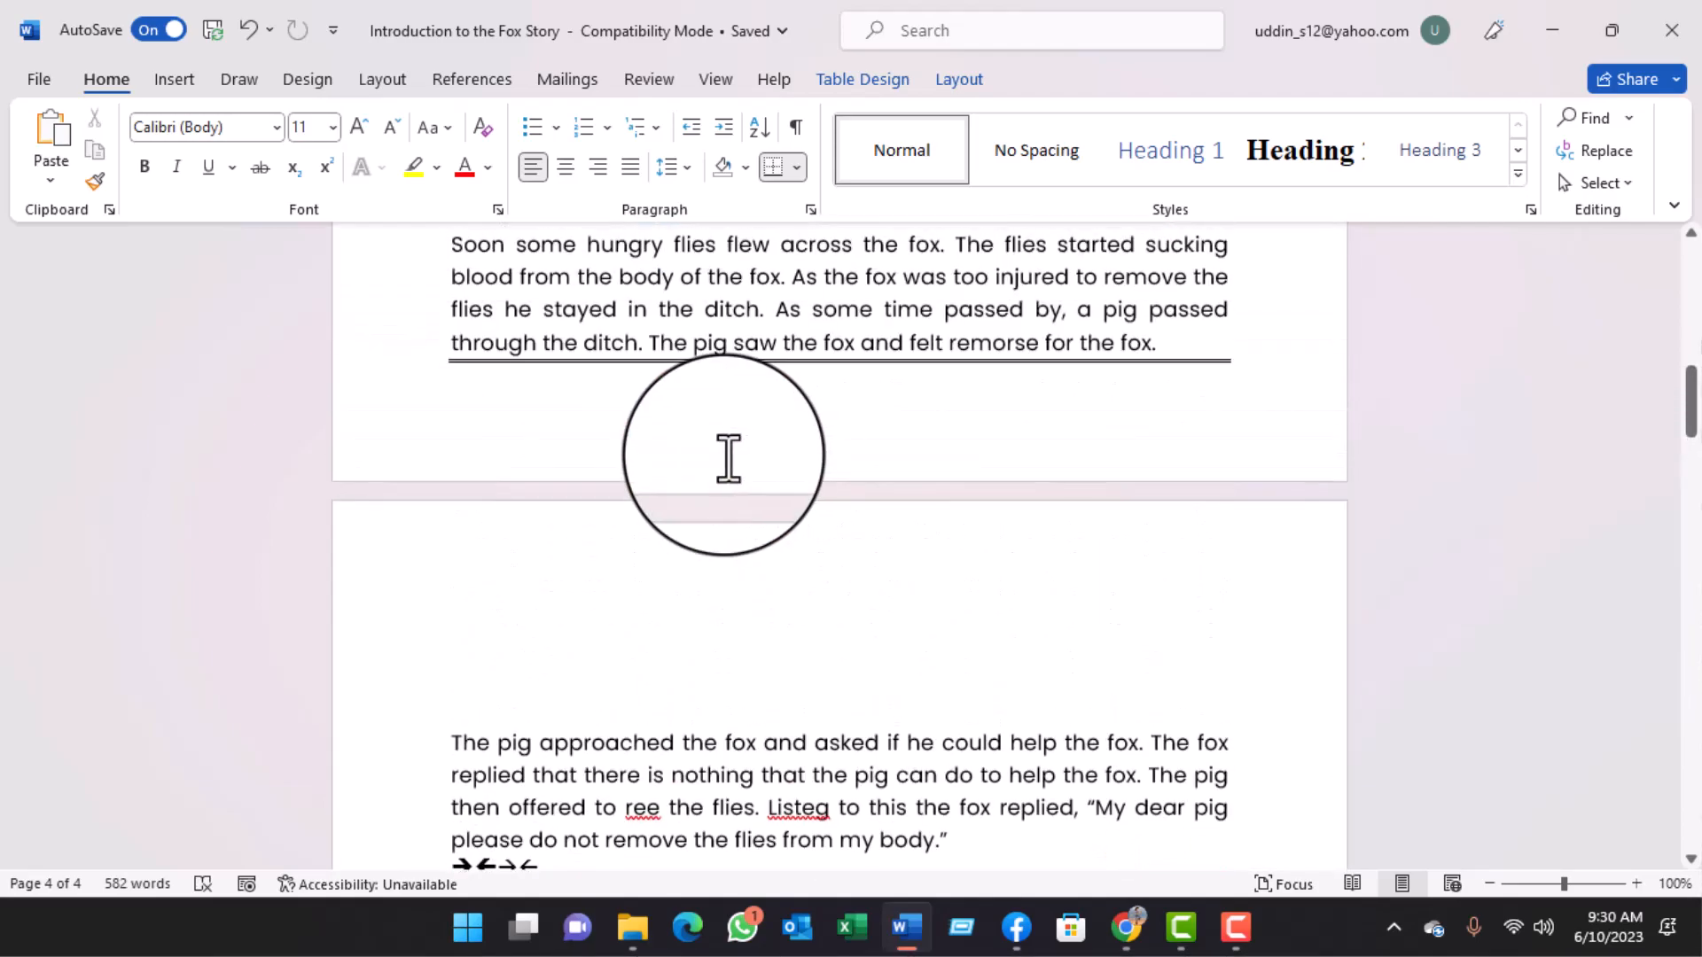
scroll(728, 459, "up", 3)
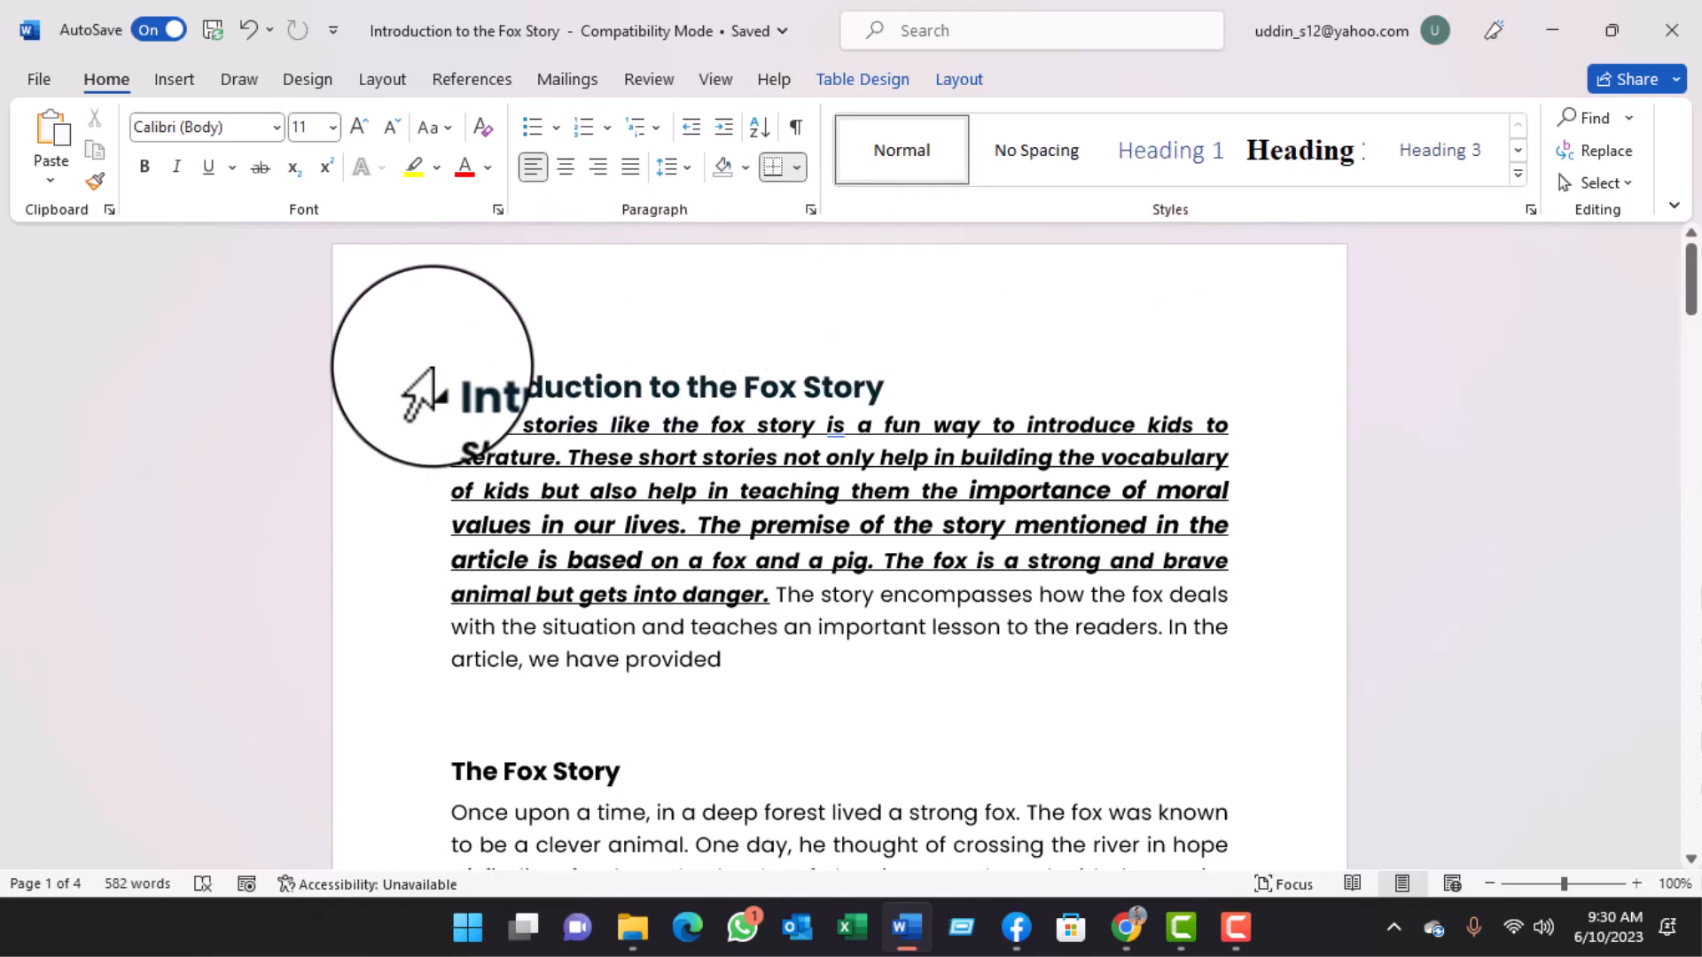
double_click(479, 339)
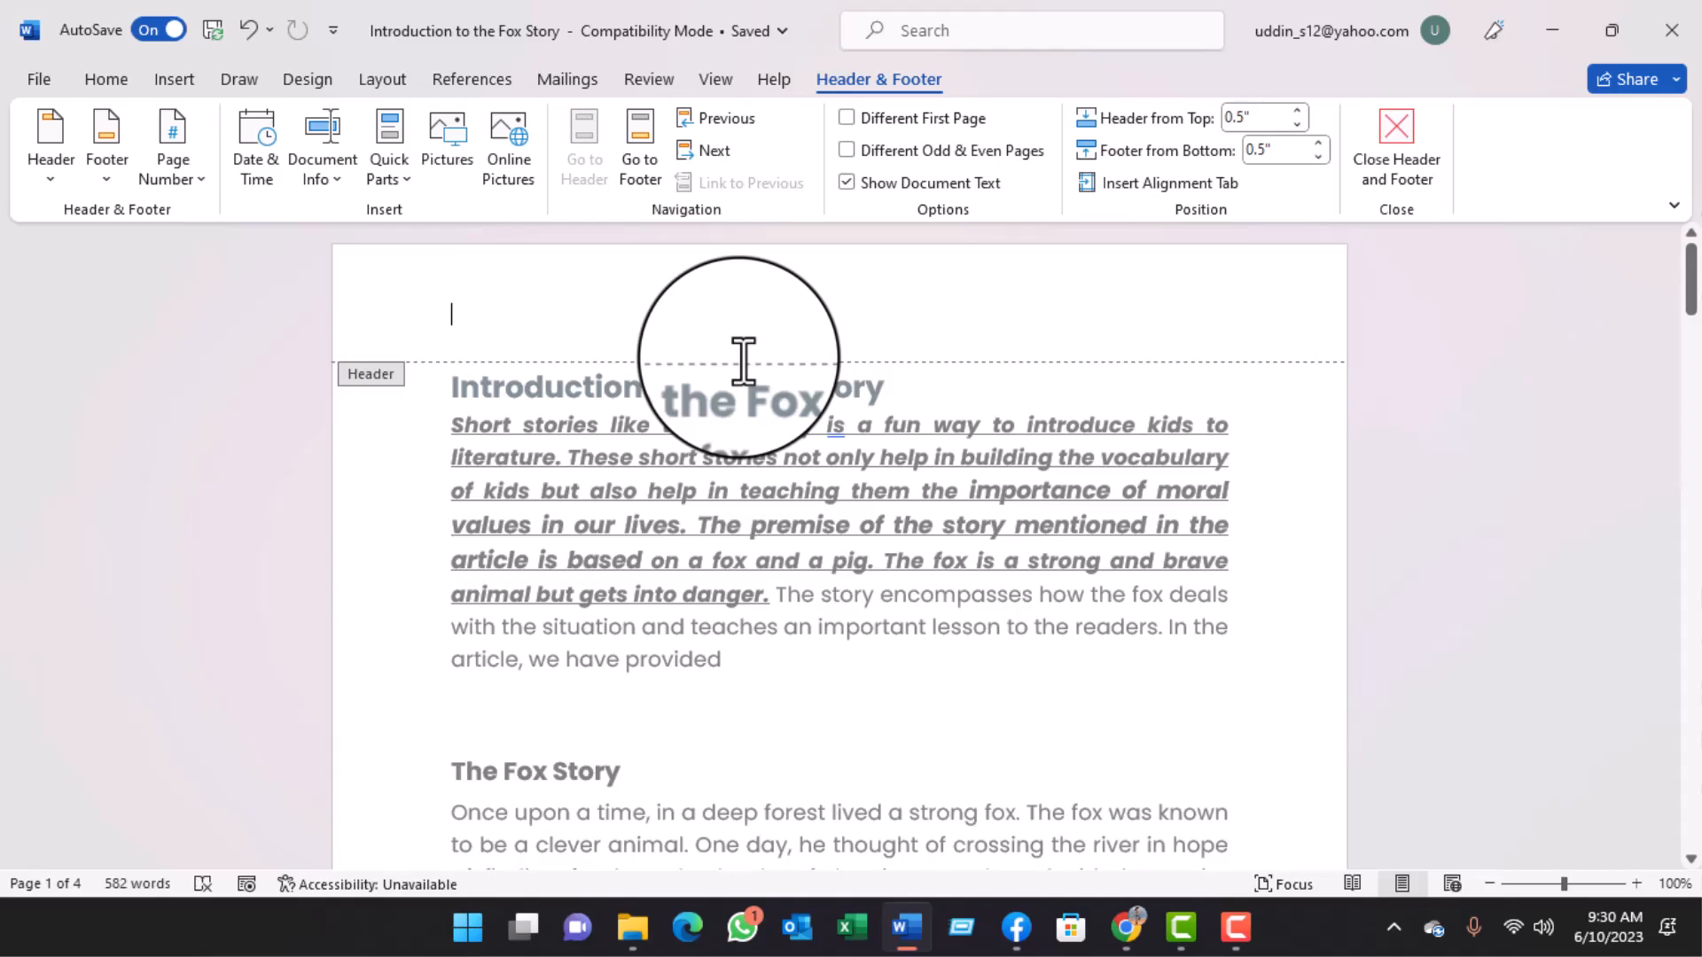
type("==")
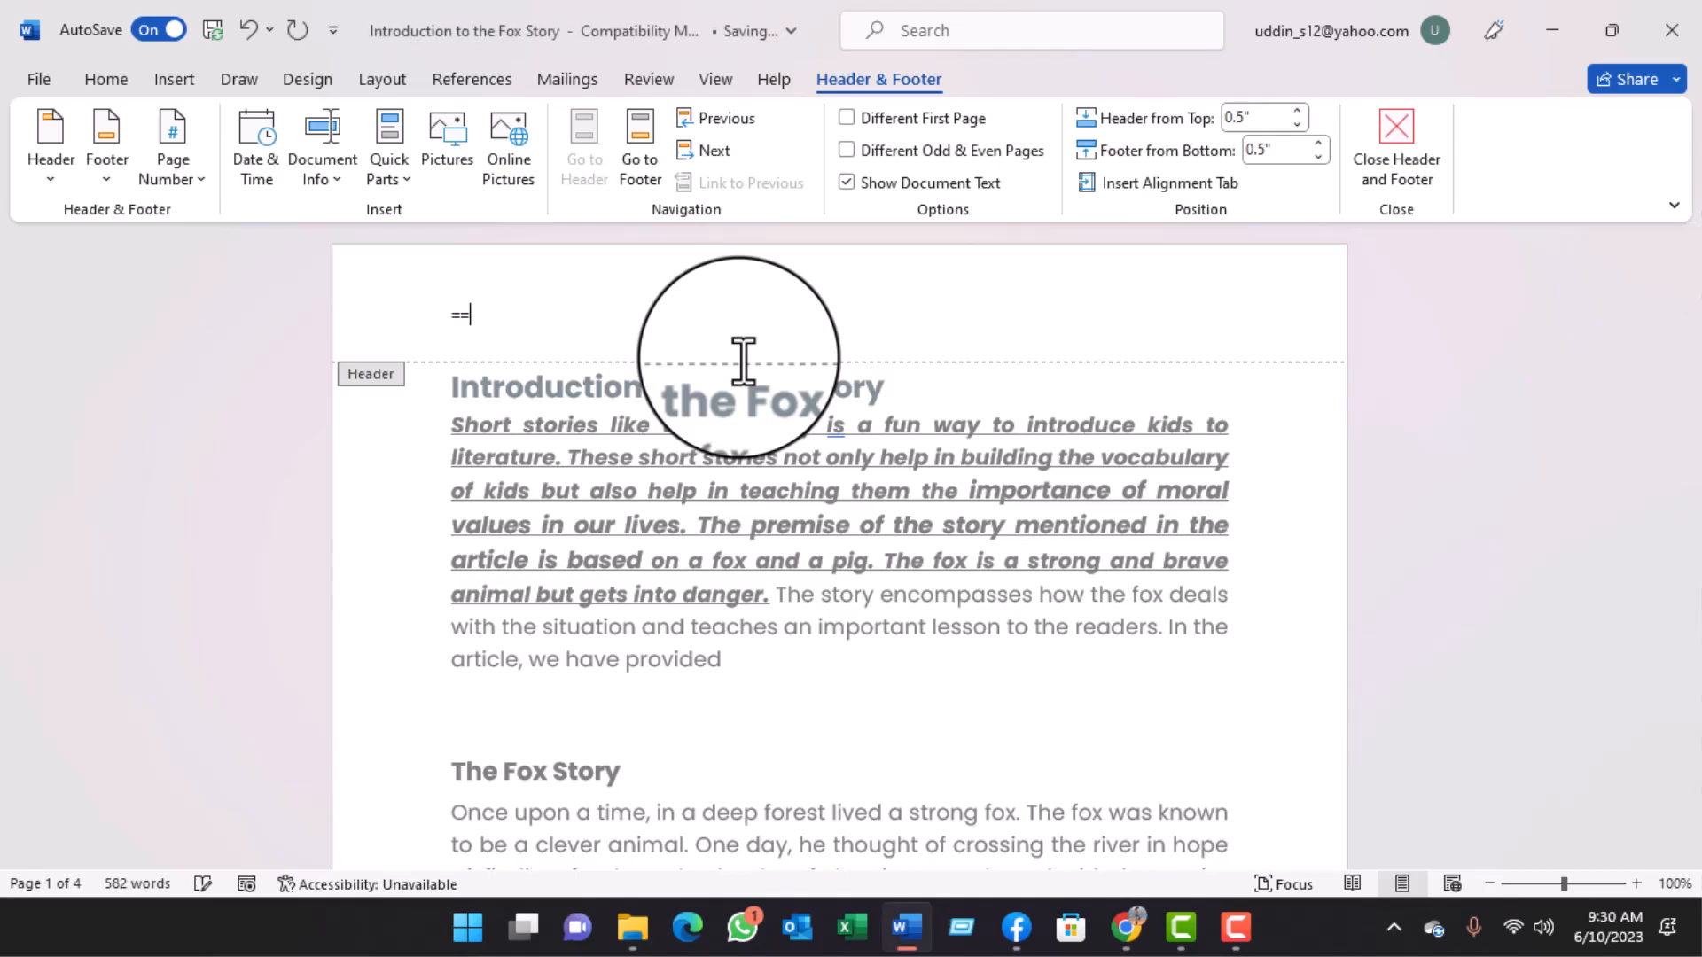
type("=")
key("Return")
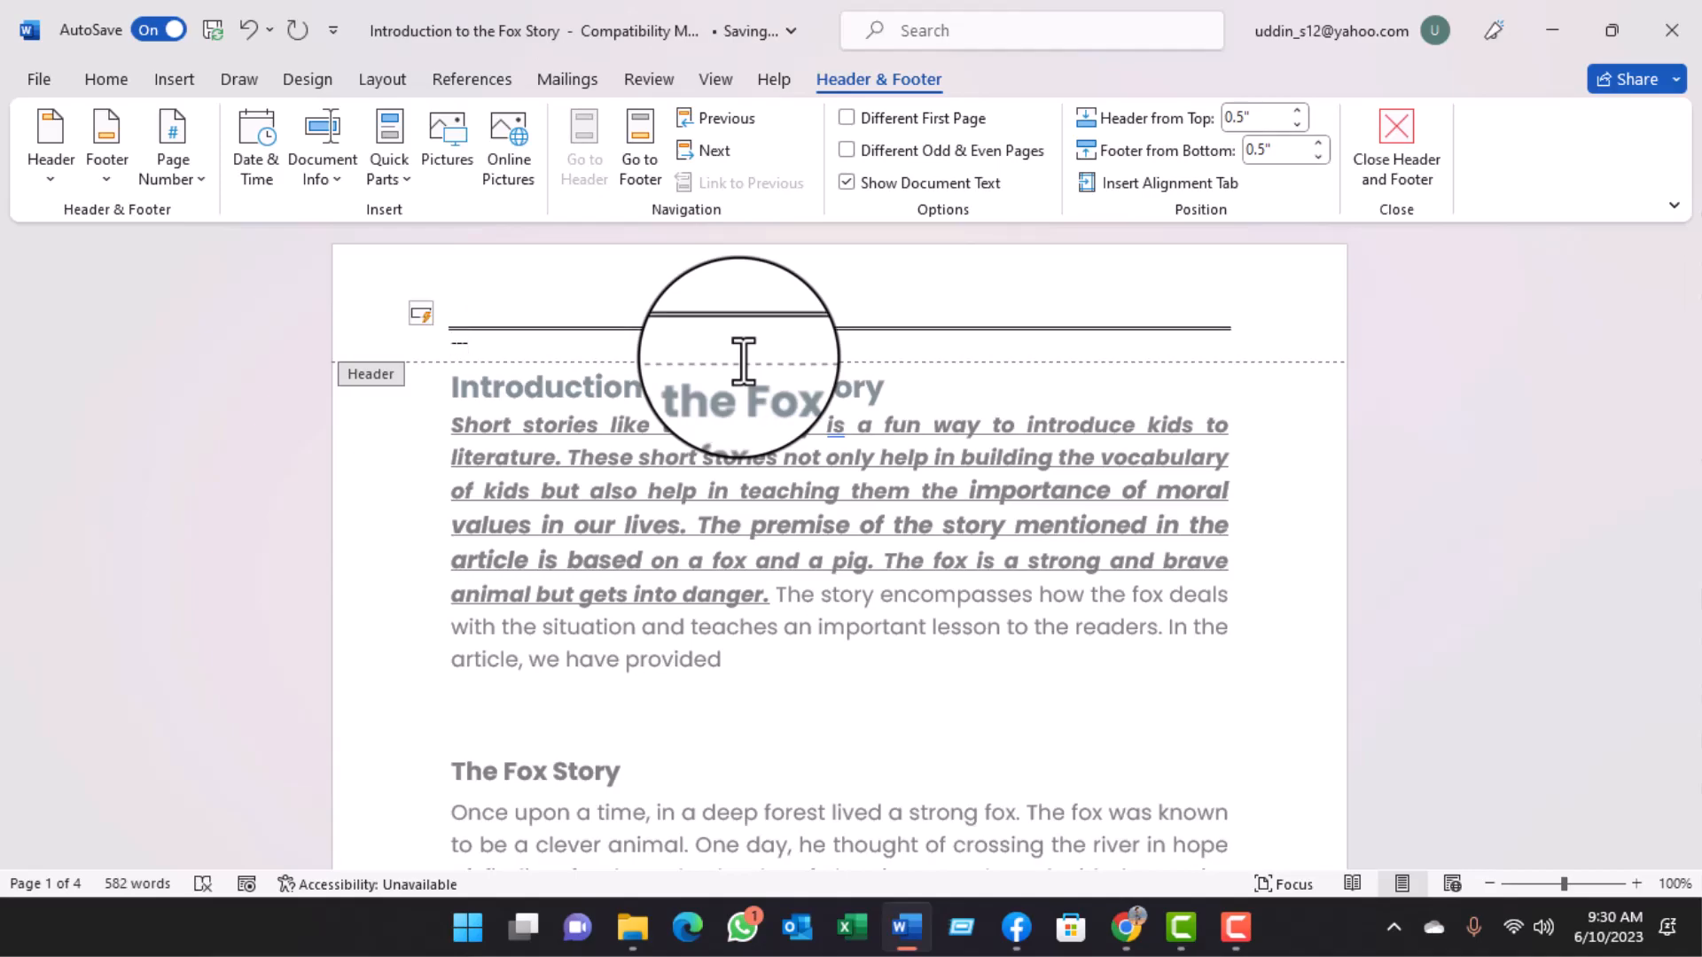
Add a thin line with ---, a thick line with ___ and a dotted line with *** beneath the header's double line.
key("Return")
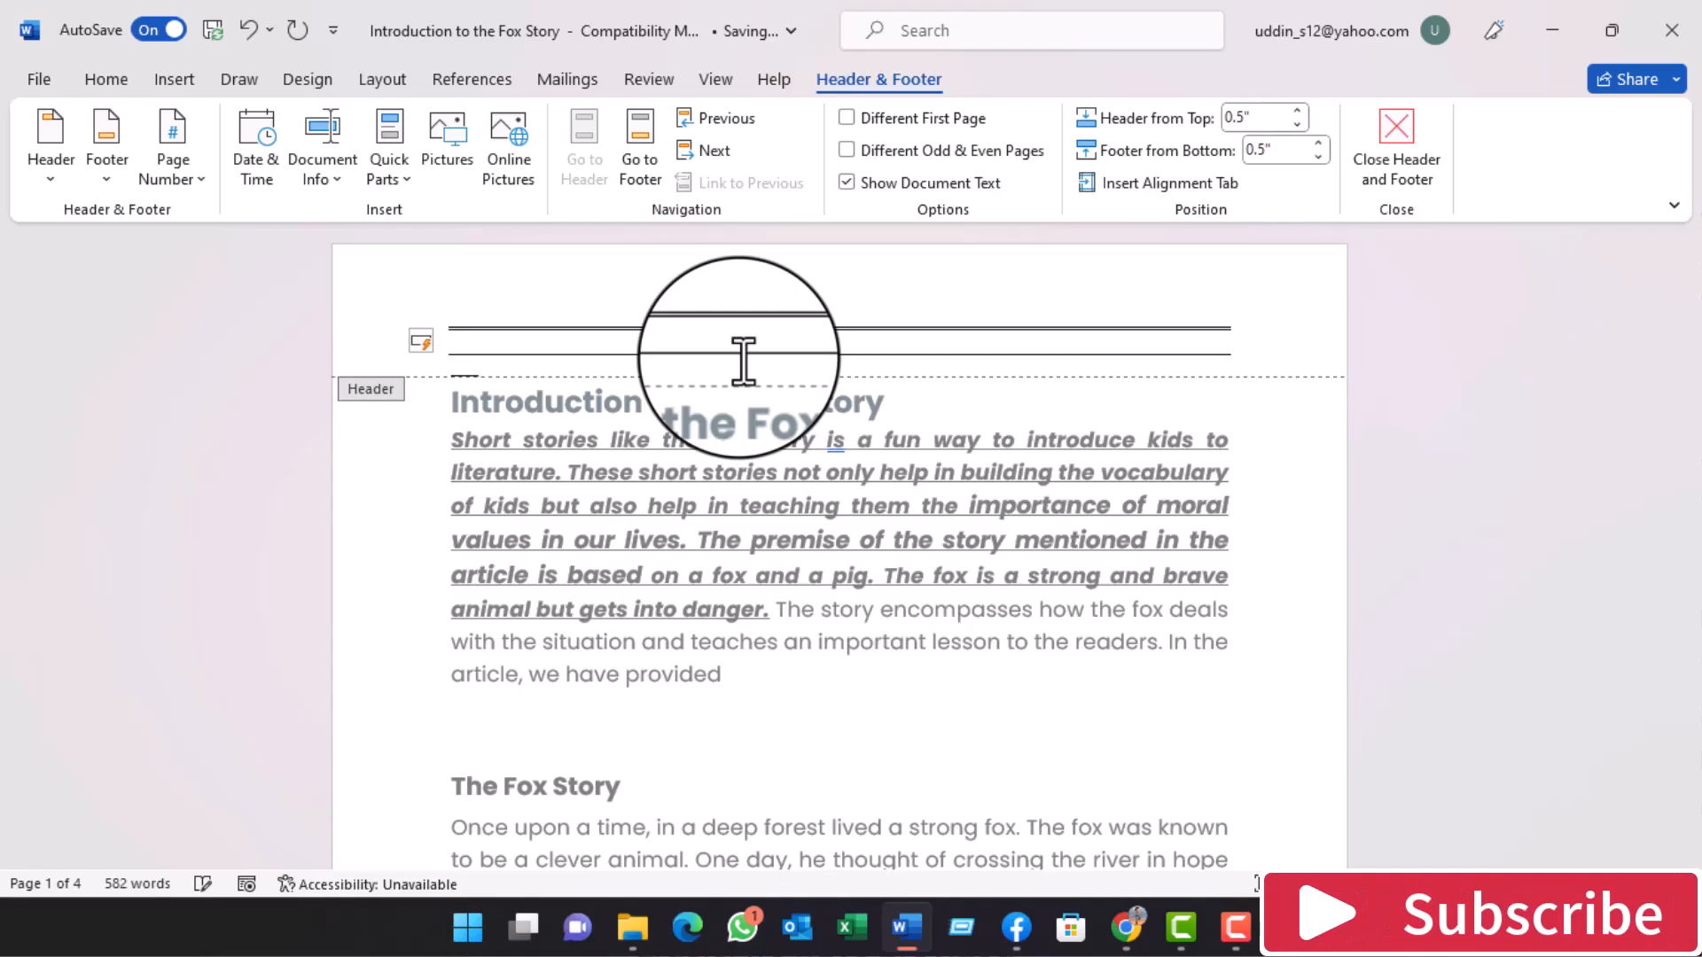
type("---")
key("Return")
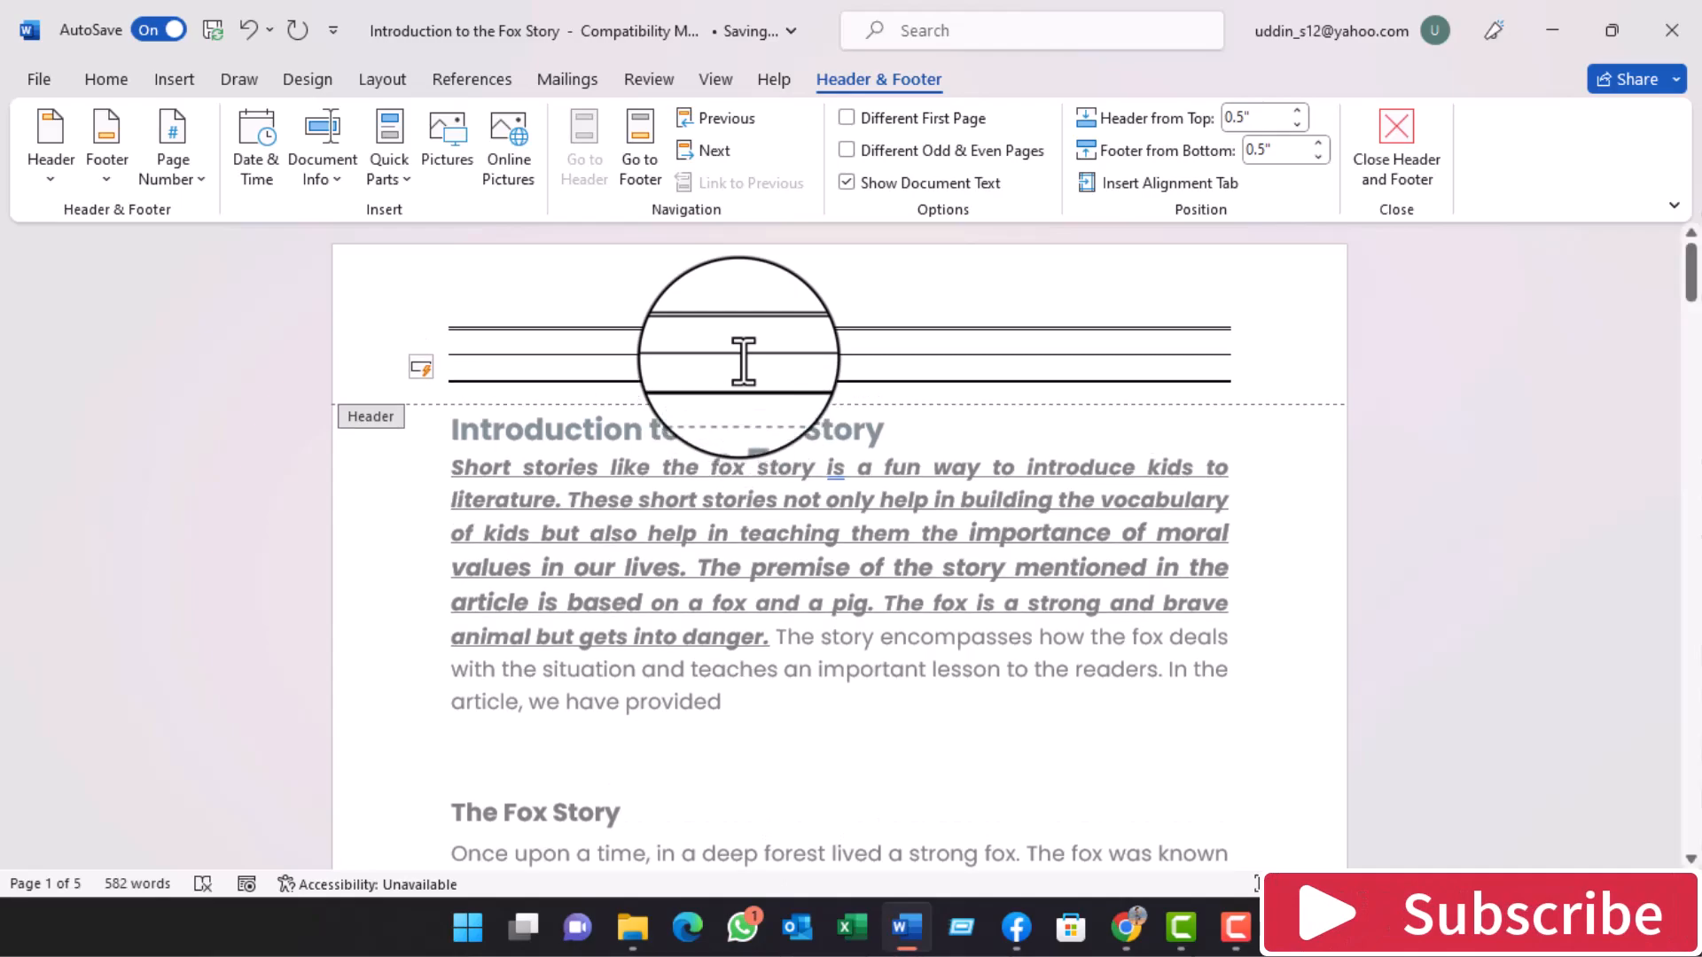
type("***")
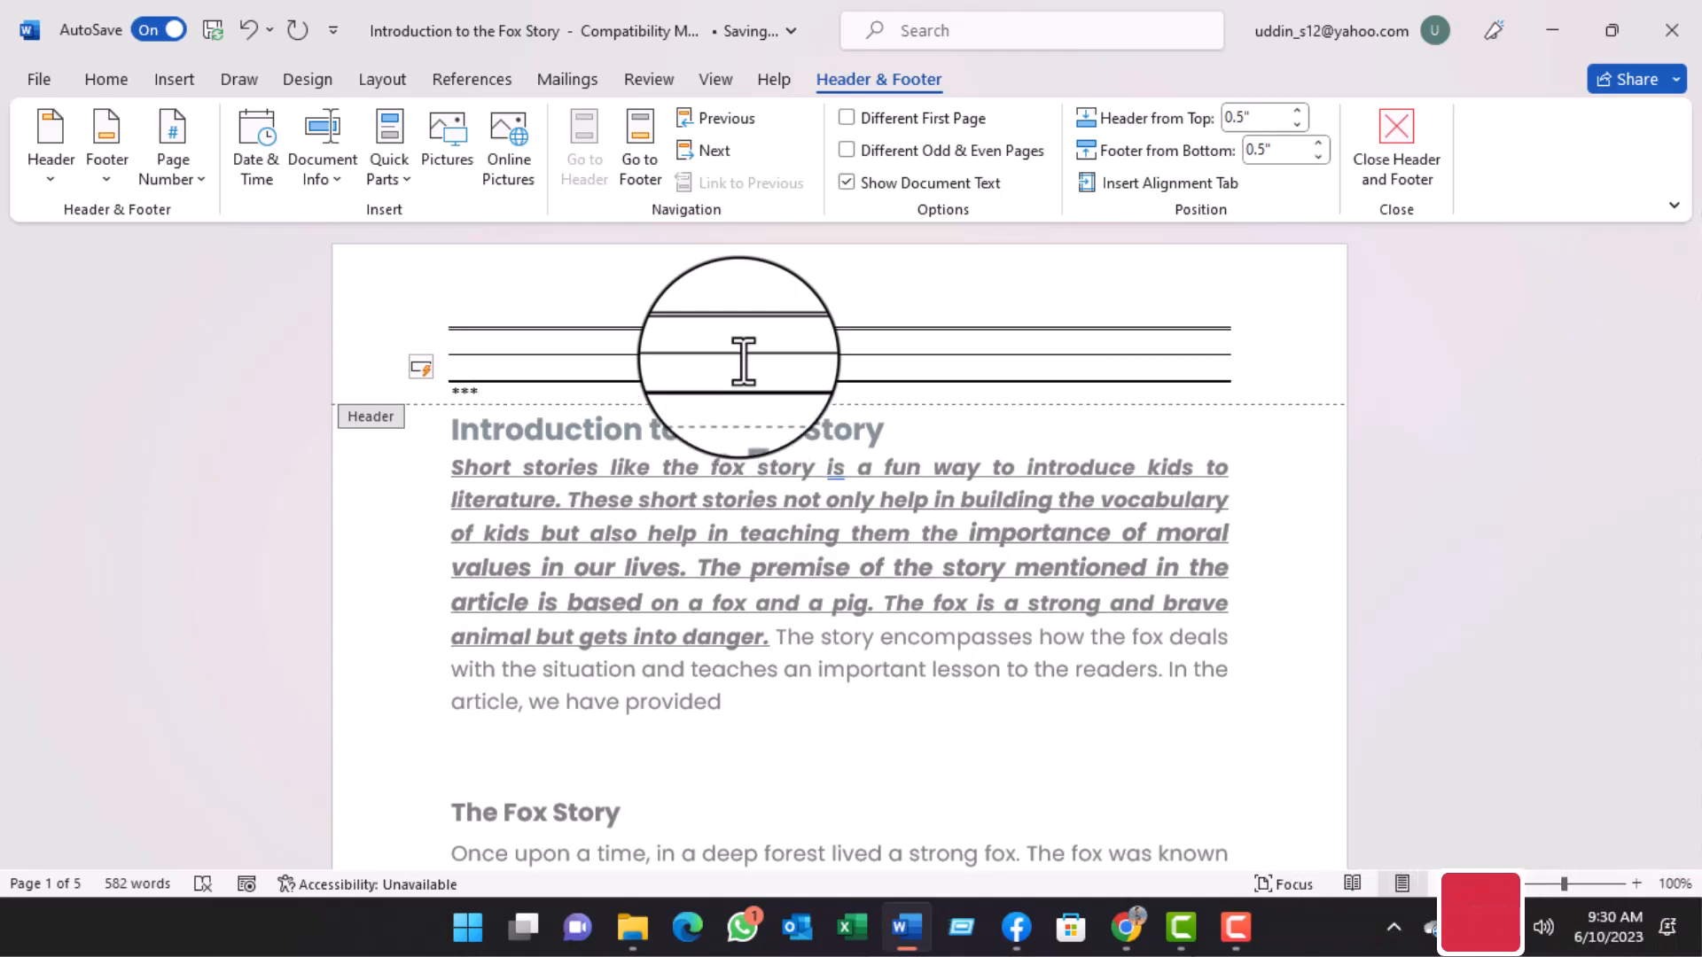
key("Return")
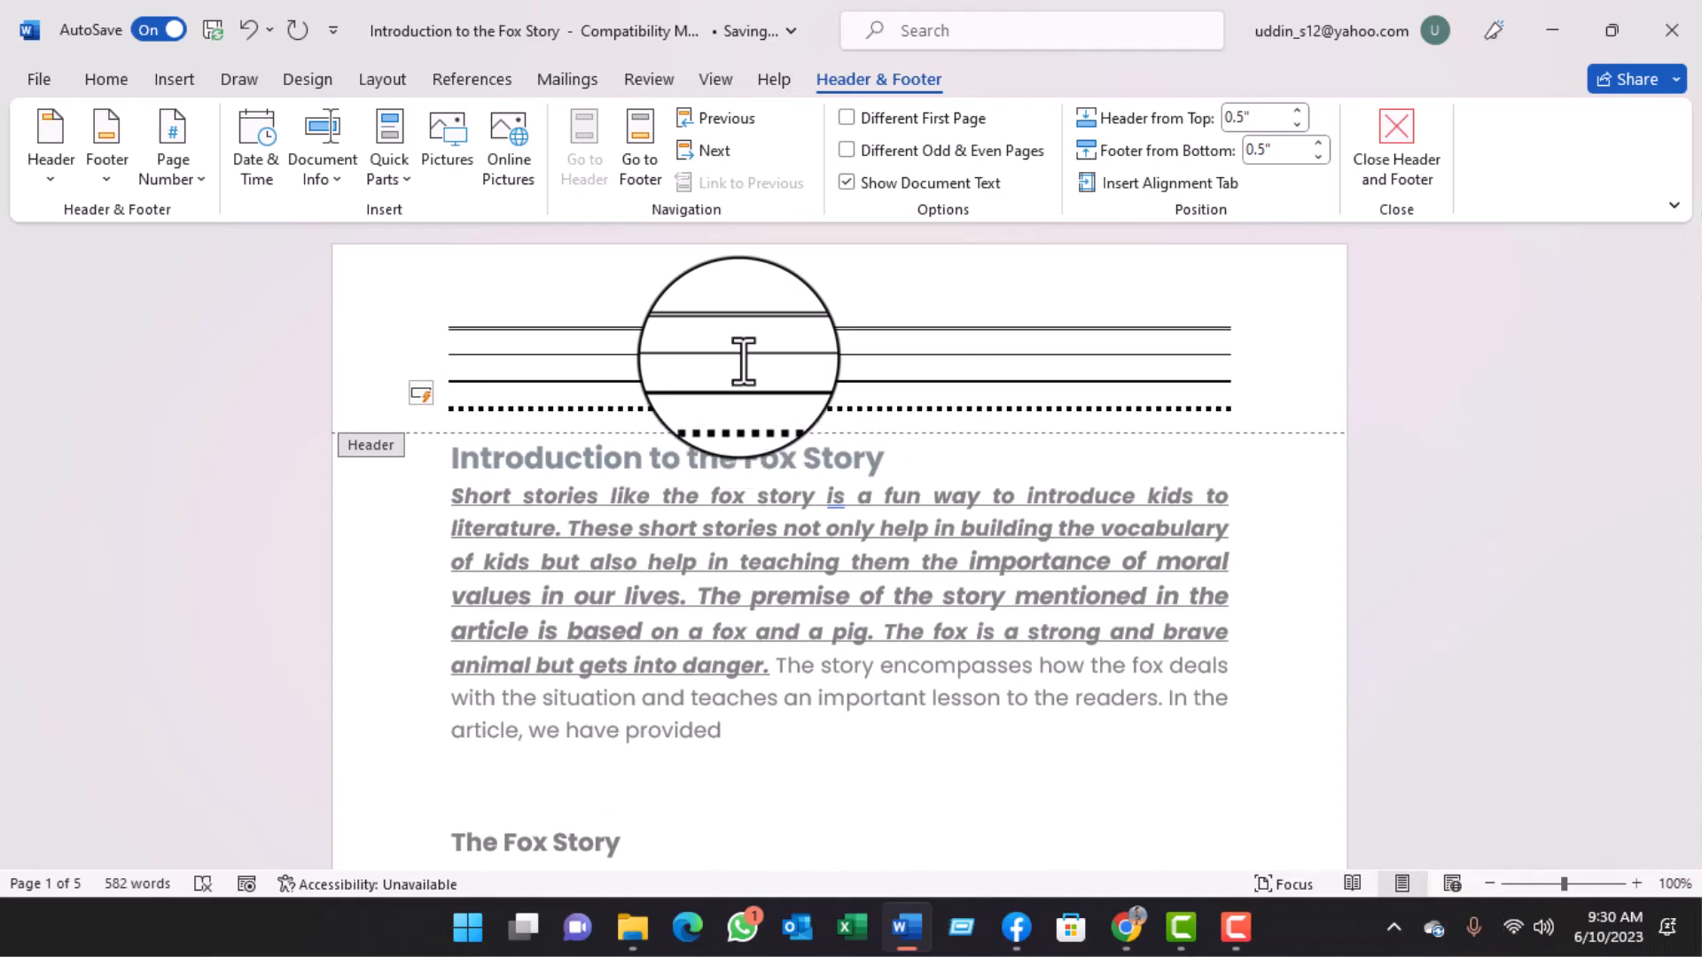
Add a triple line with ### and a wavy line with ~~~ to the header, and close header editing.
type("###")
key("Return")
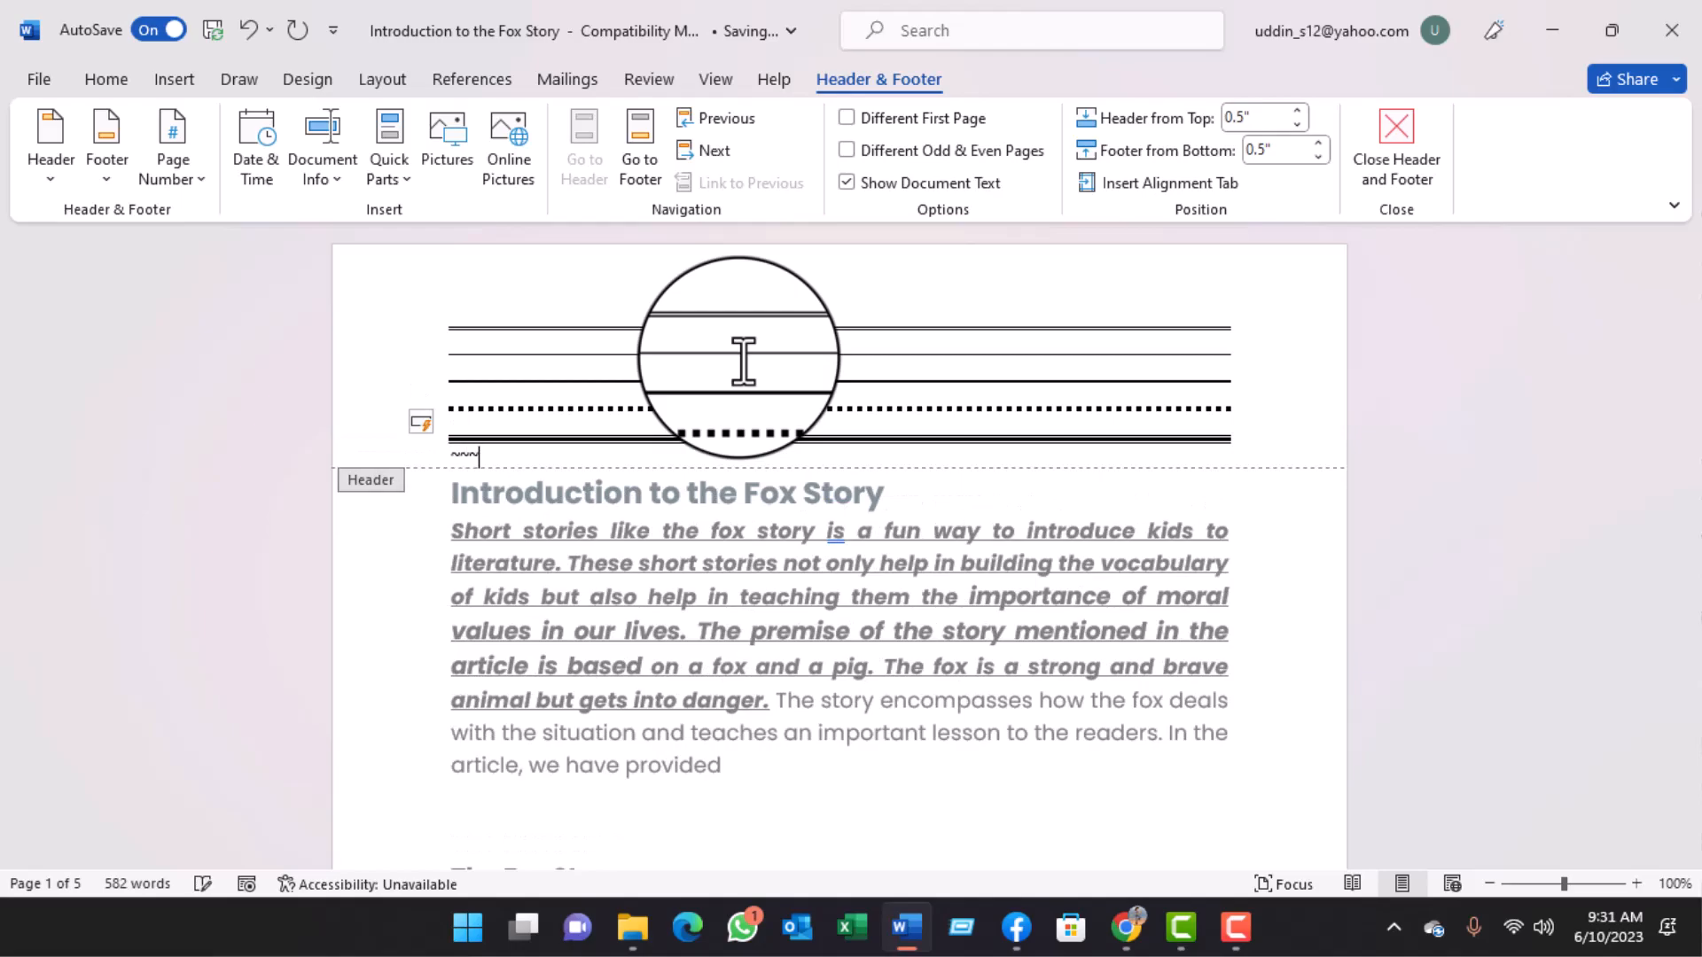
type("~~~")
key("Return")
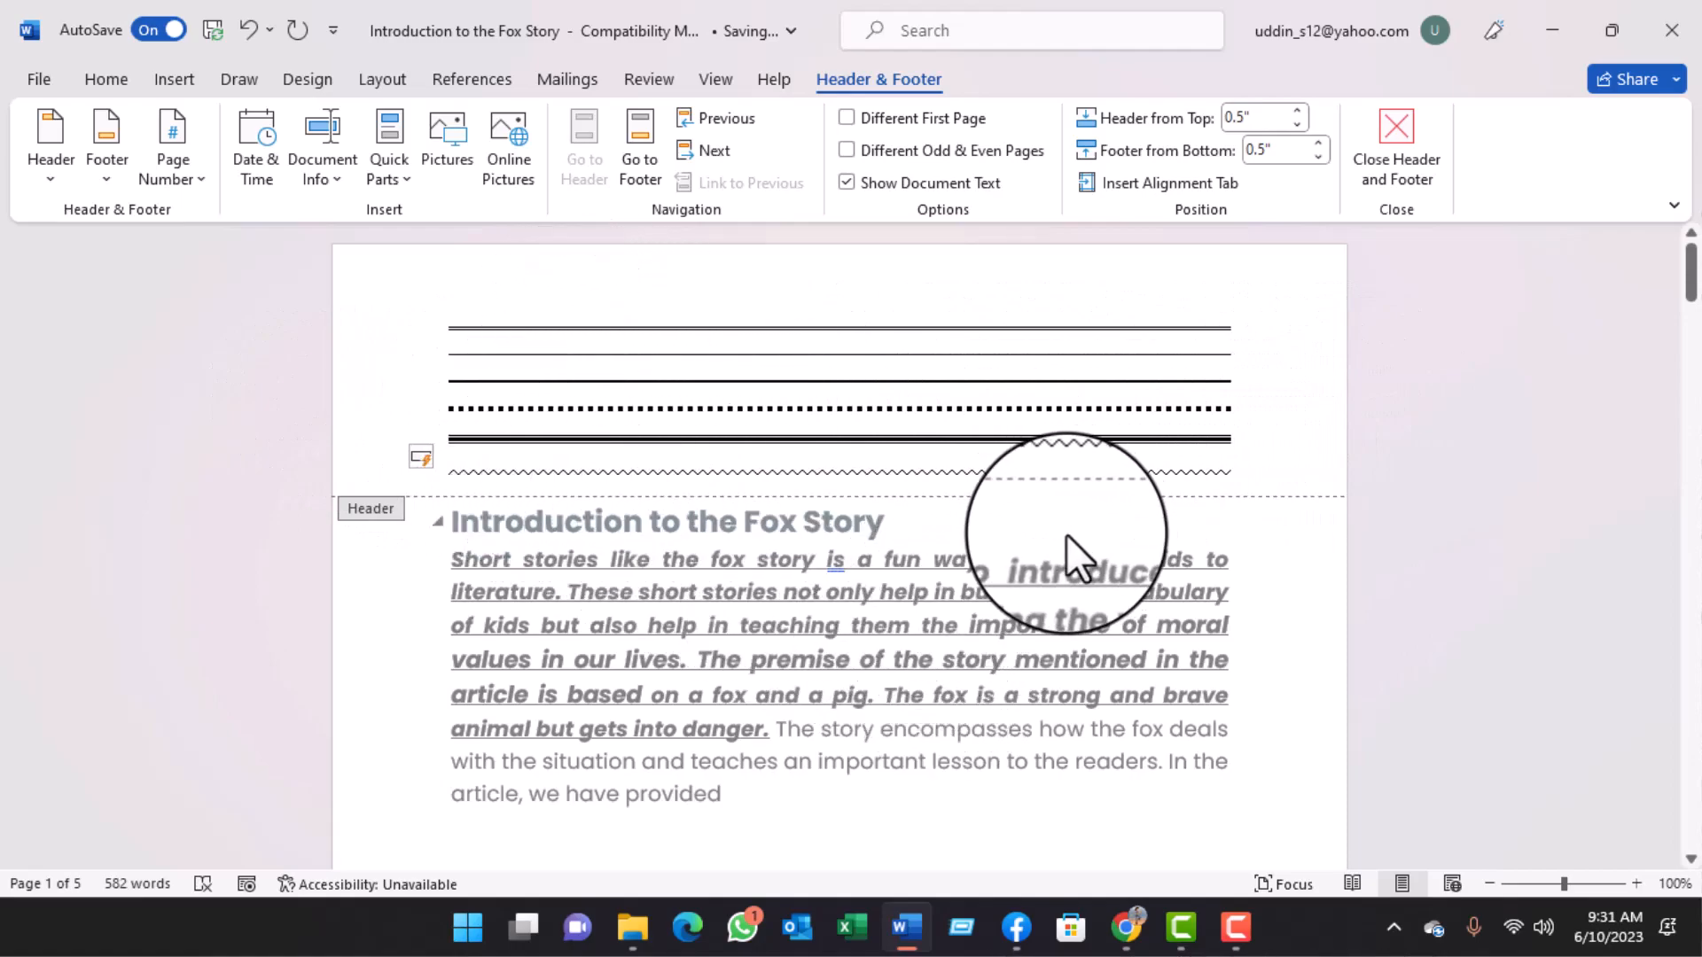
left_click(1407, 137)
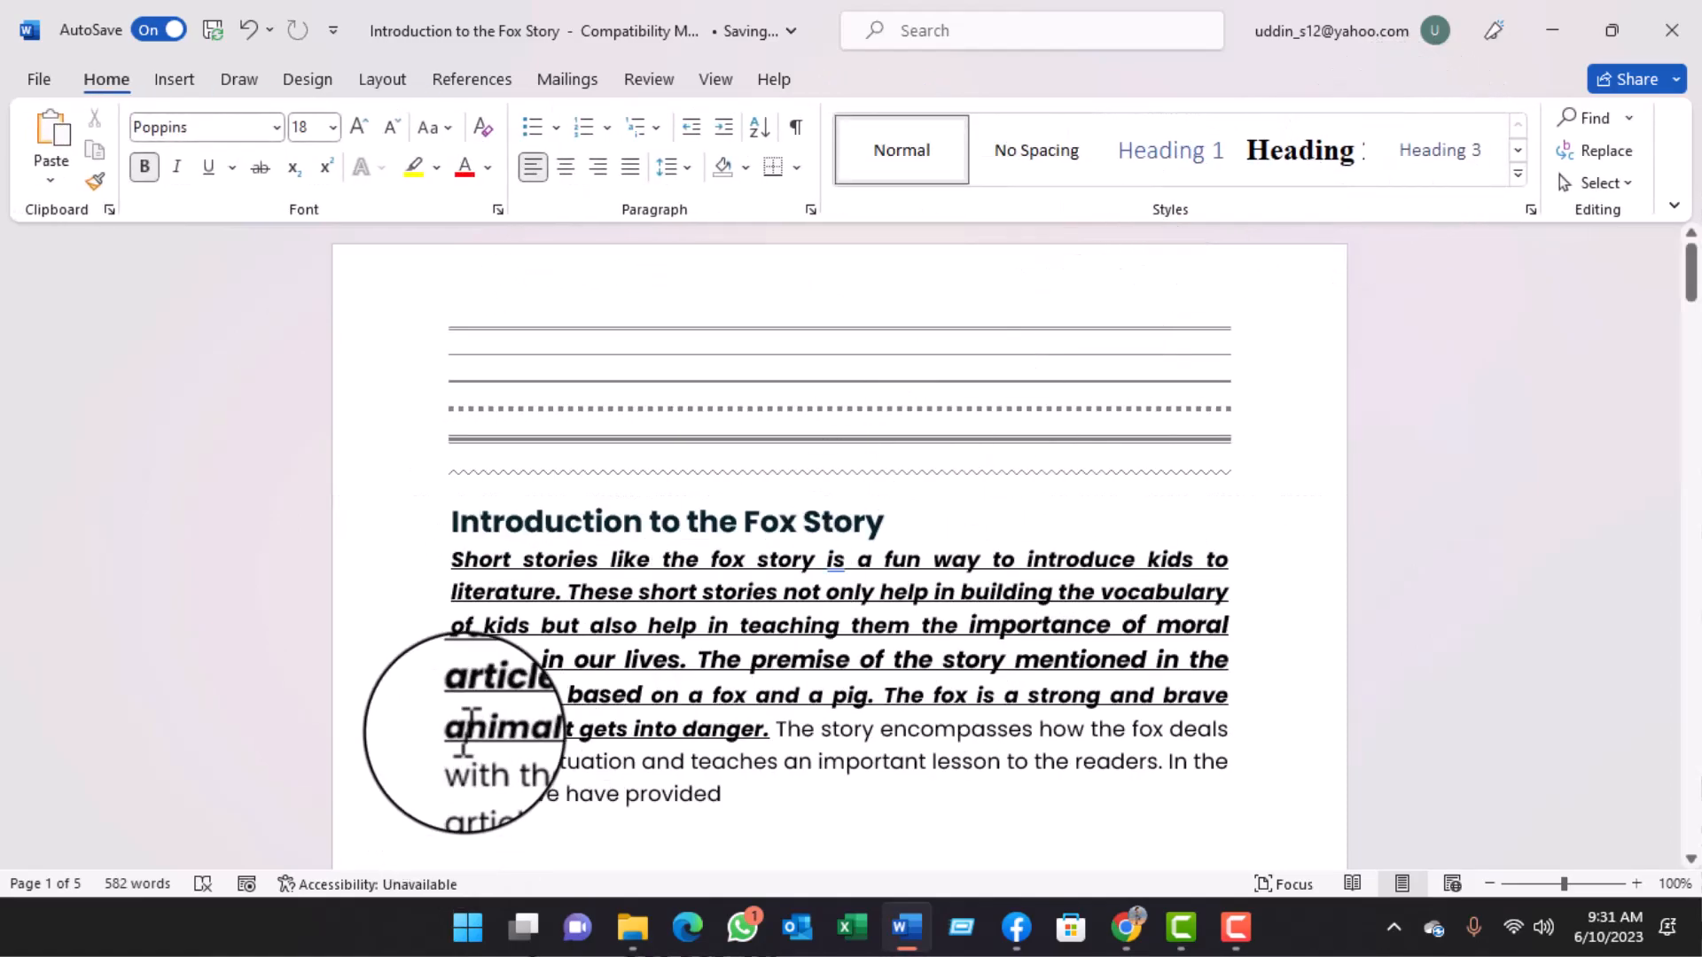
Replace the blank space above the heading "The Fox Story" with a double line (===) and a dotted line (***).
scroll(532, 709, "down", 2)
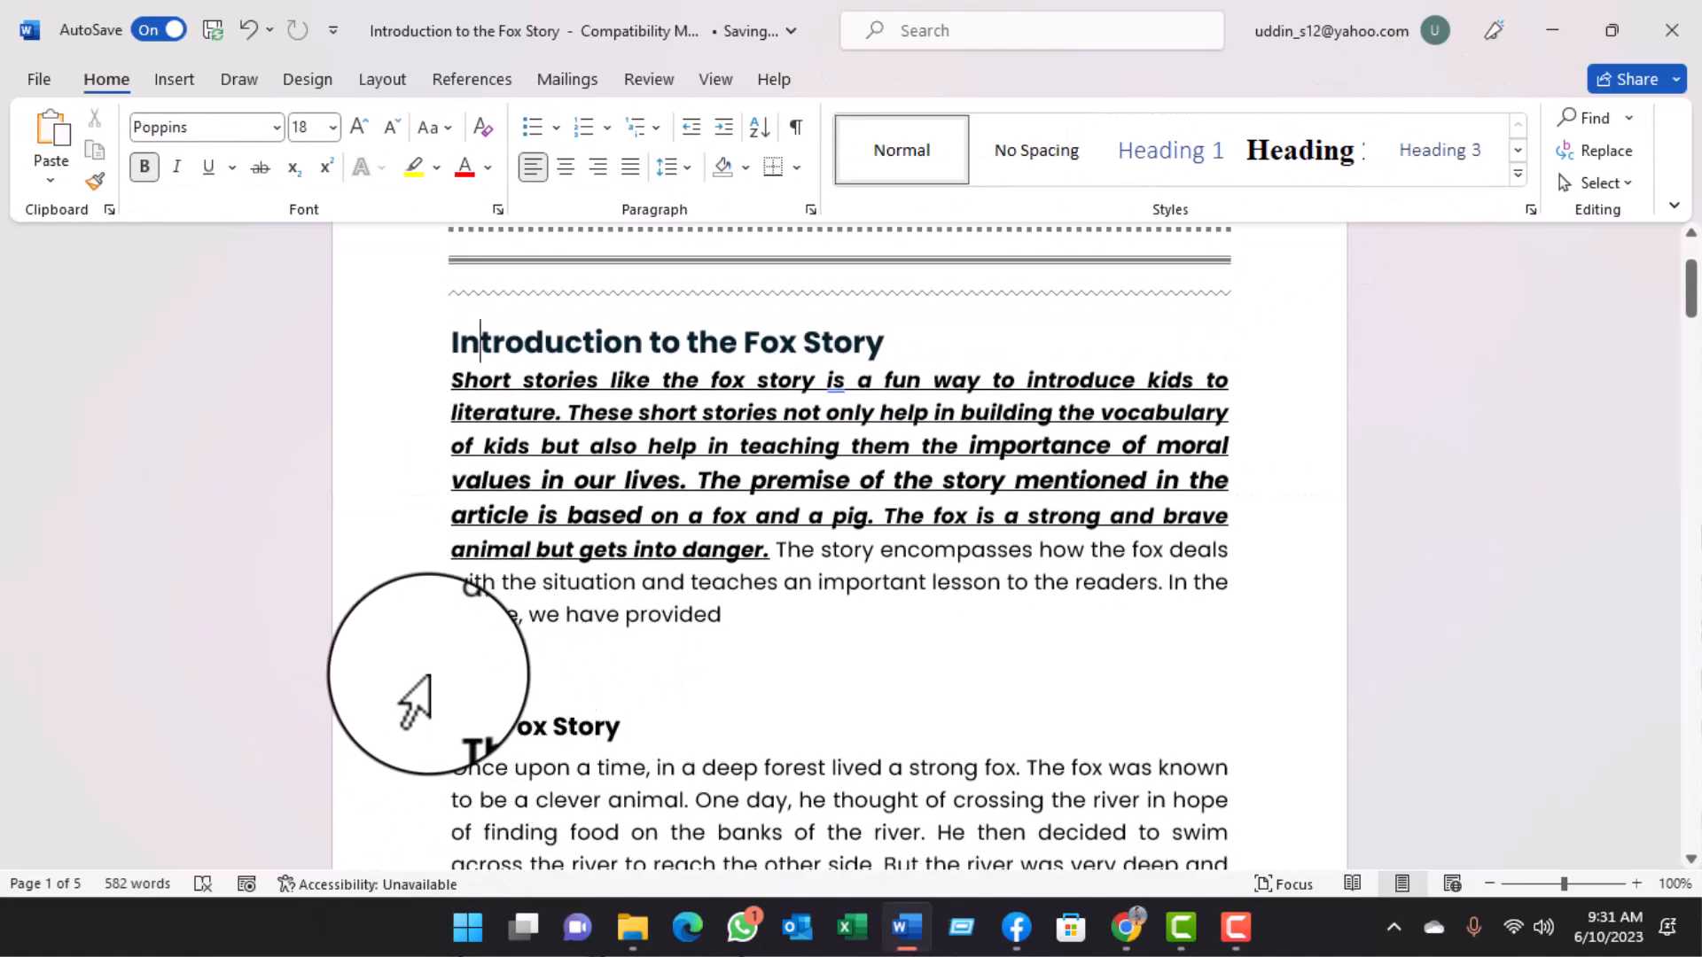
right_click(760, 621)
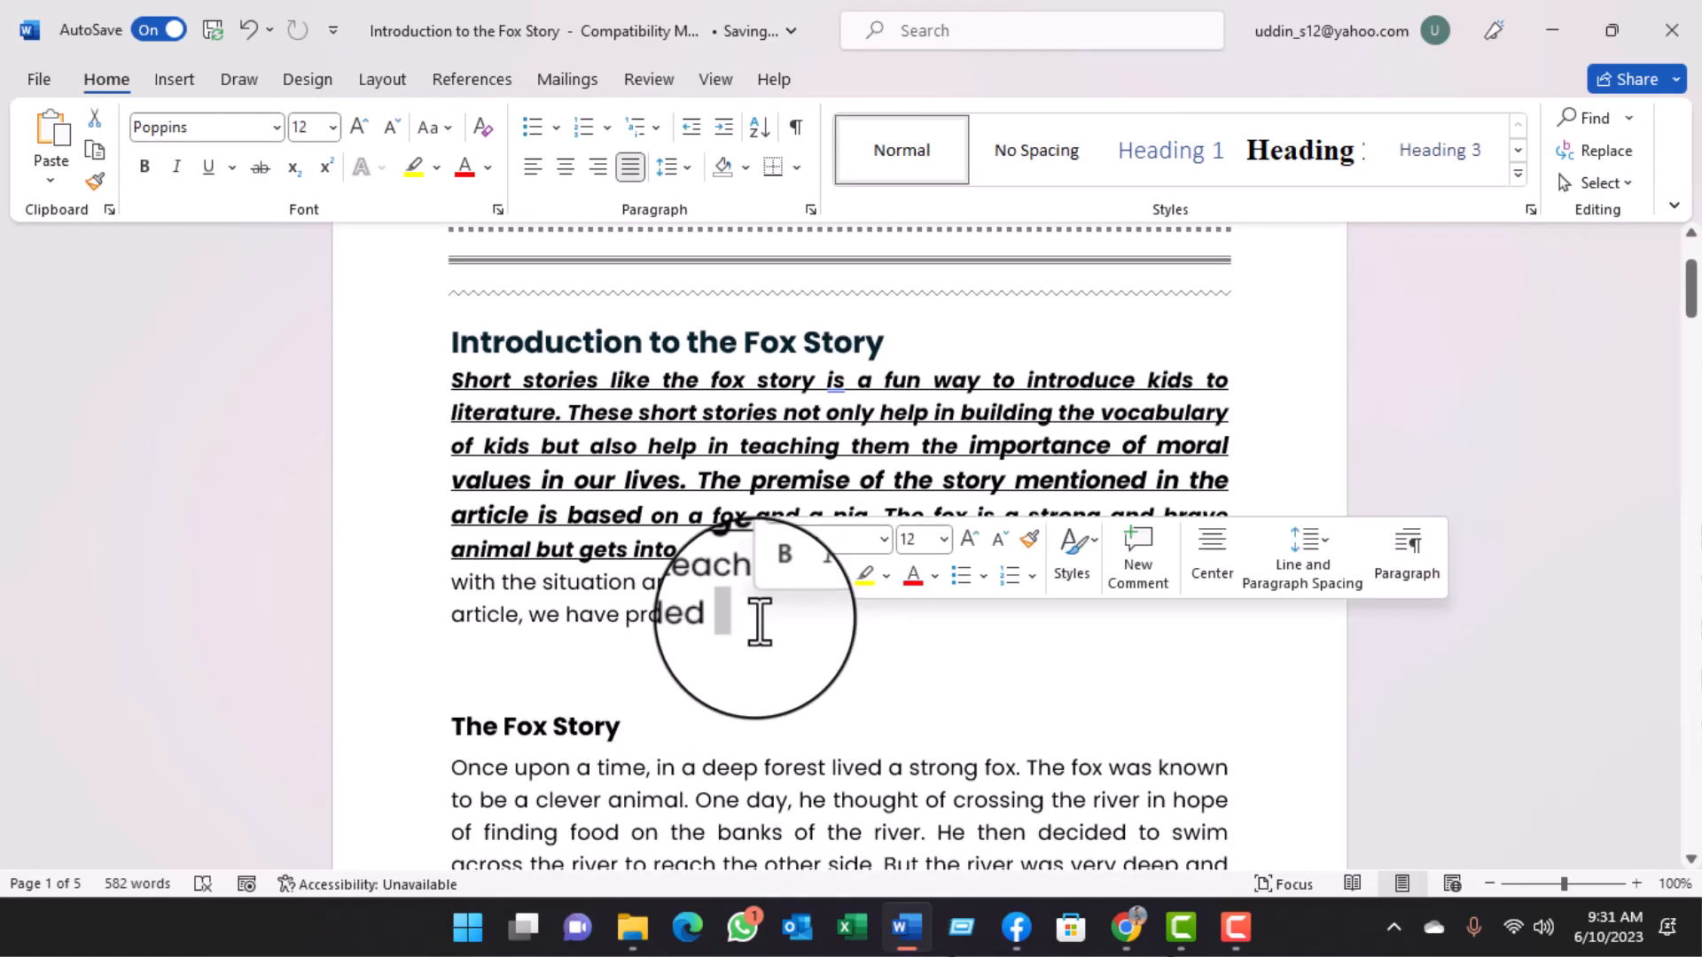
key("Delete")
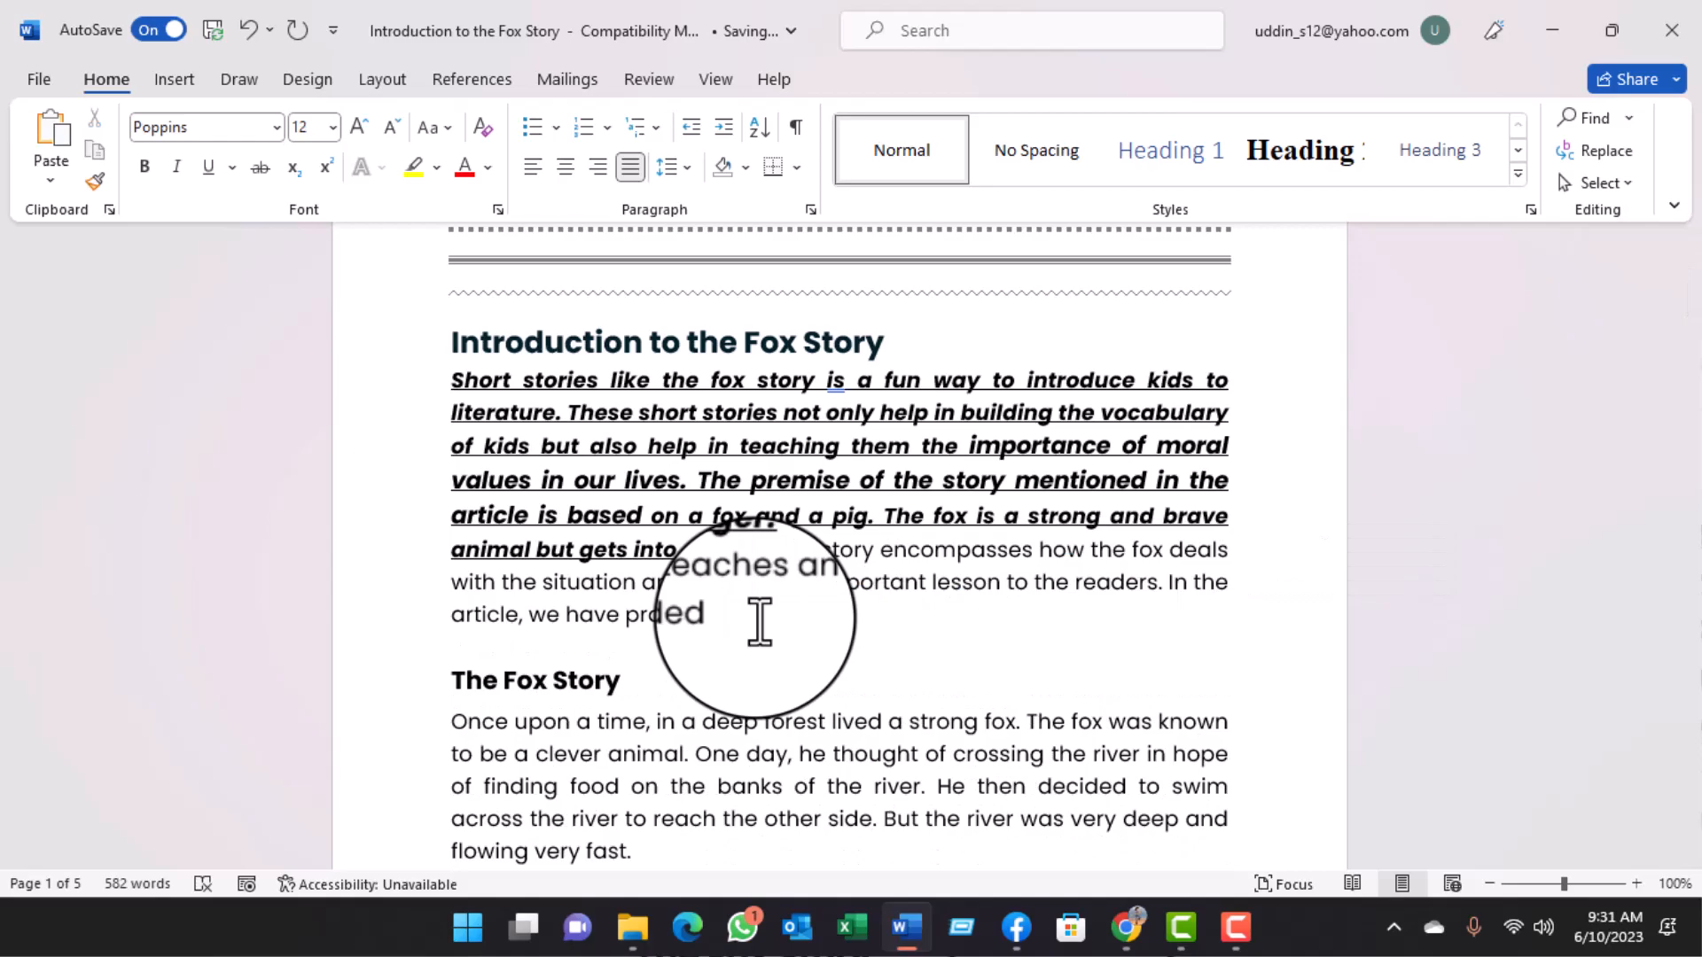
type("==")
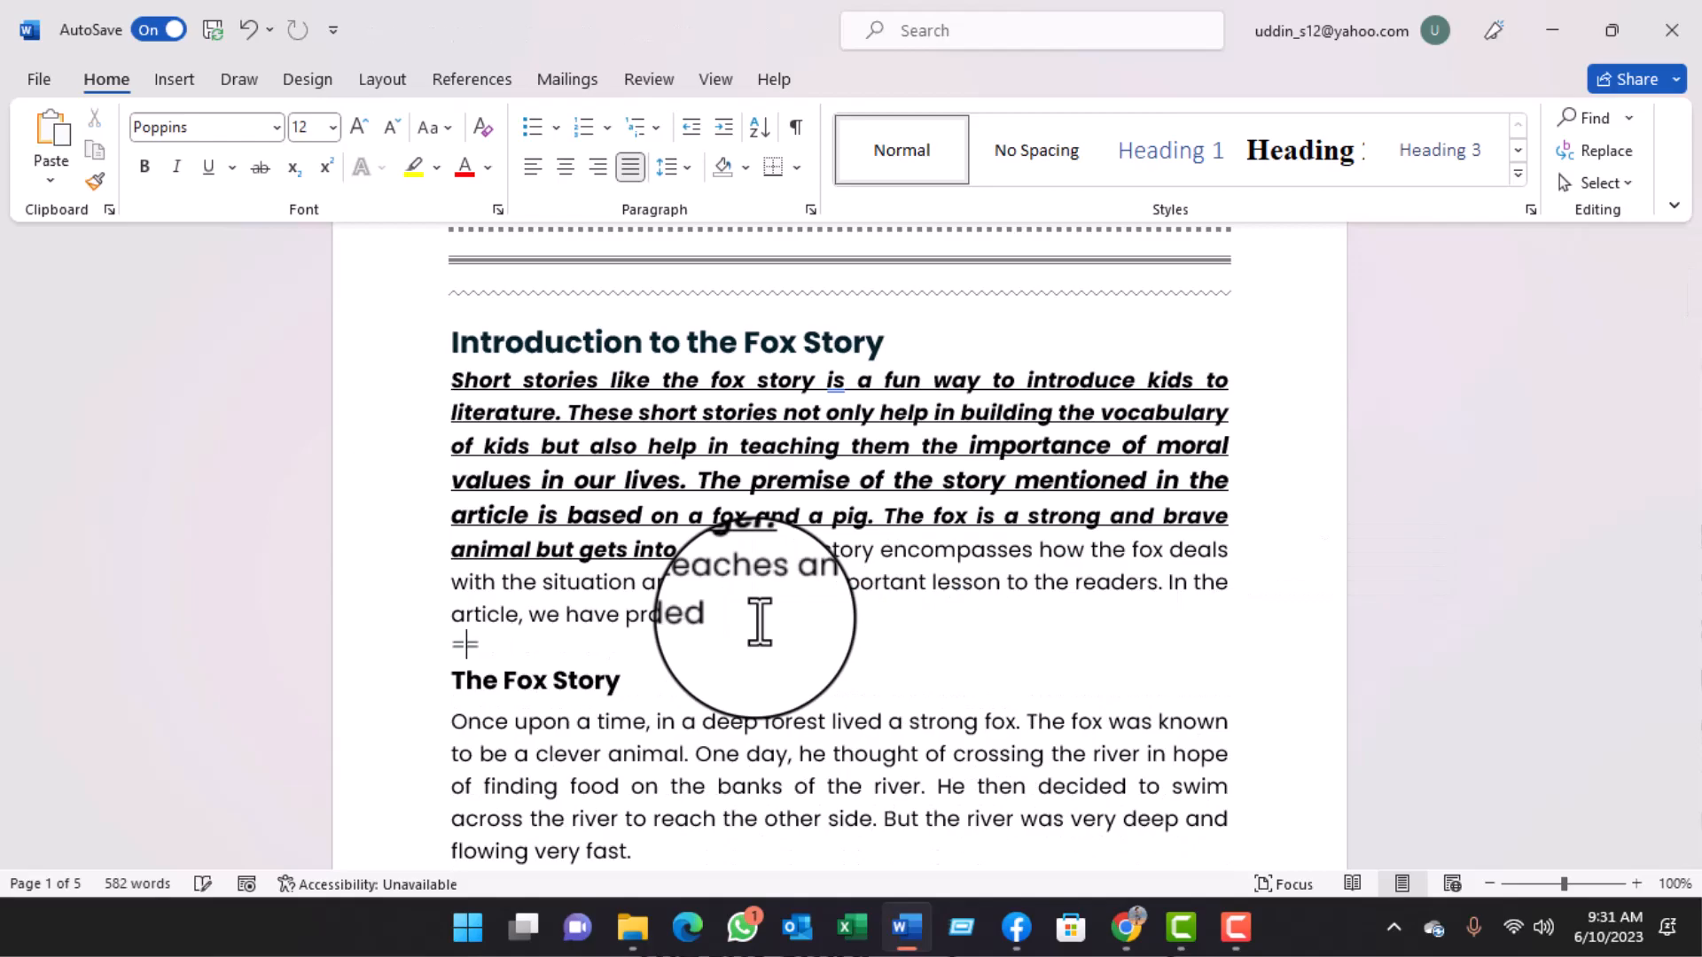
type("=")
key("Return")
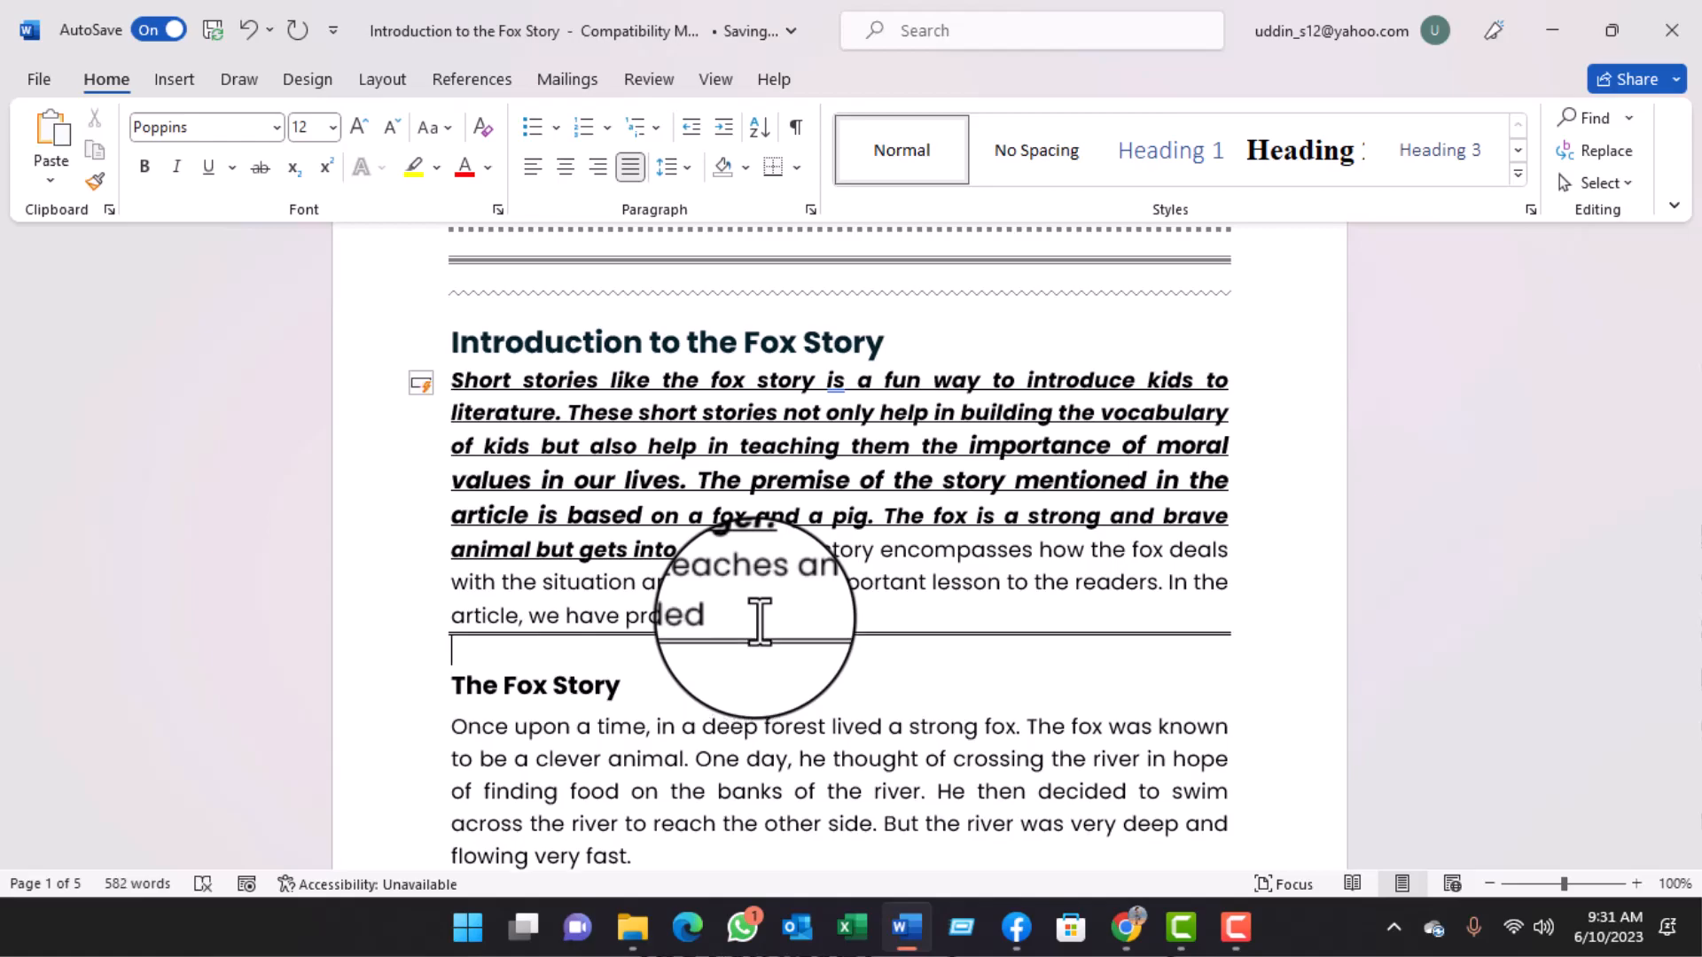
type("***")
key("Return")
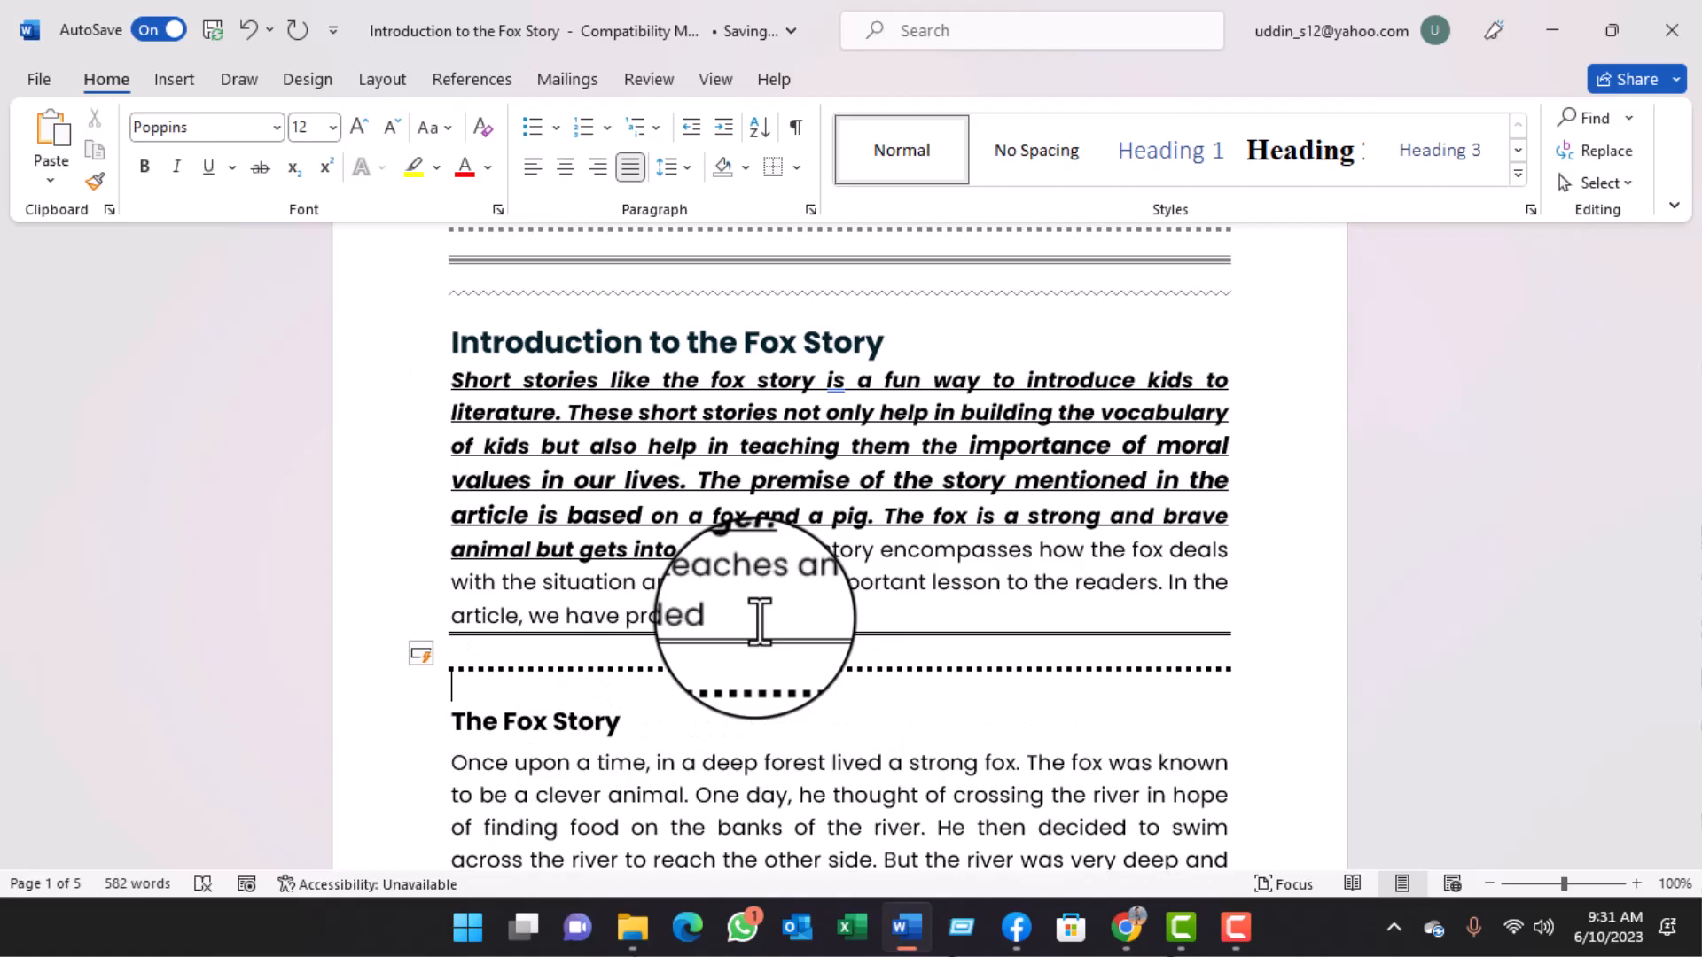
Add a triple line with ### beneath the dotted line above the heading "The Fox Story".
type("###")
key("Return")
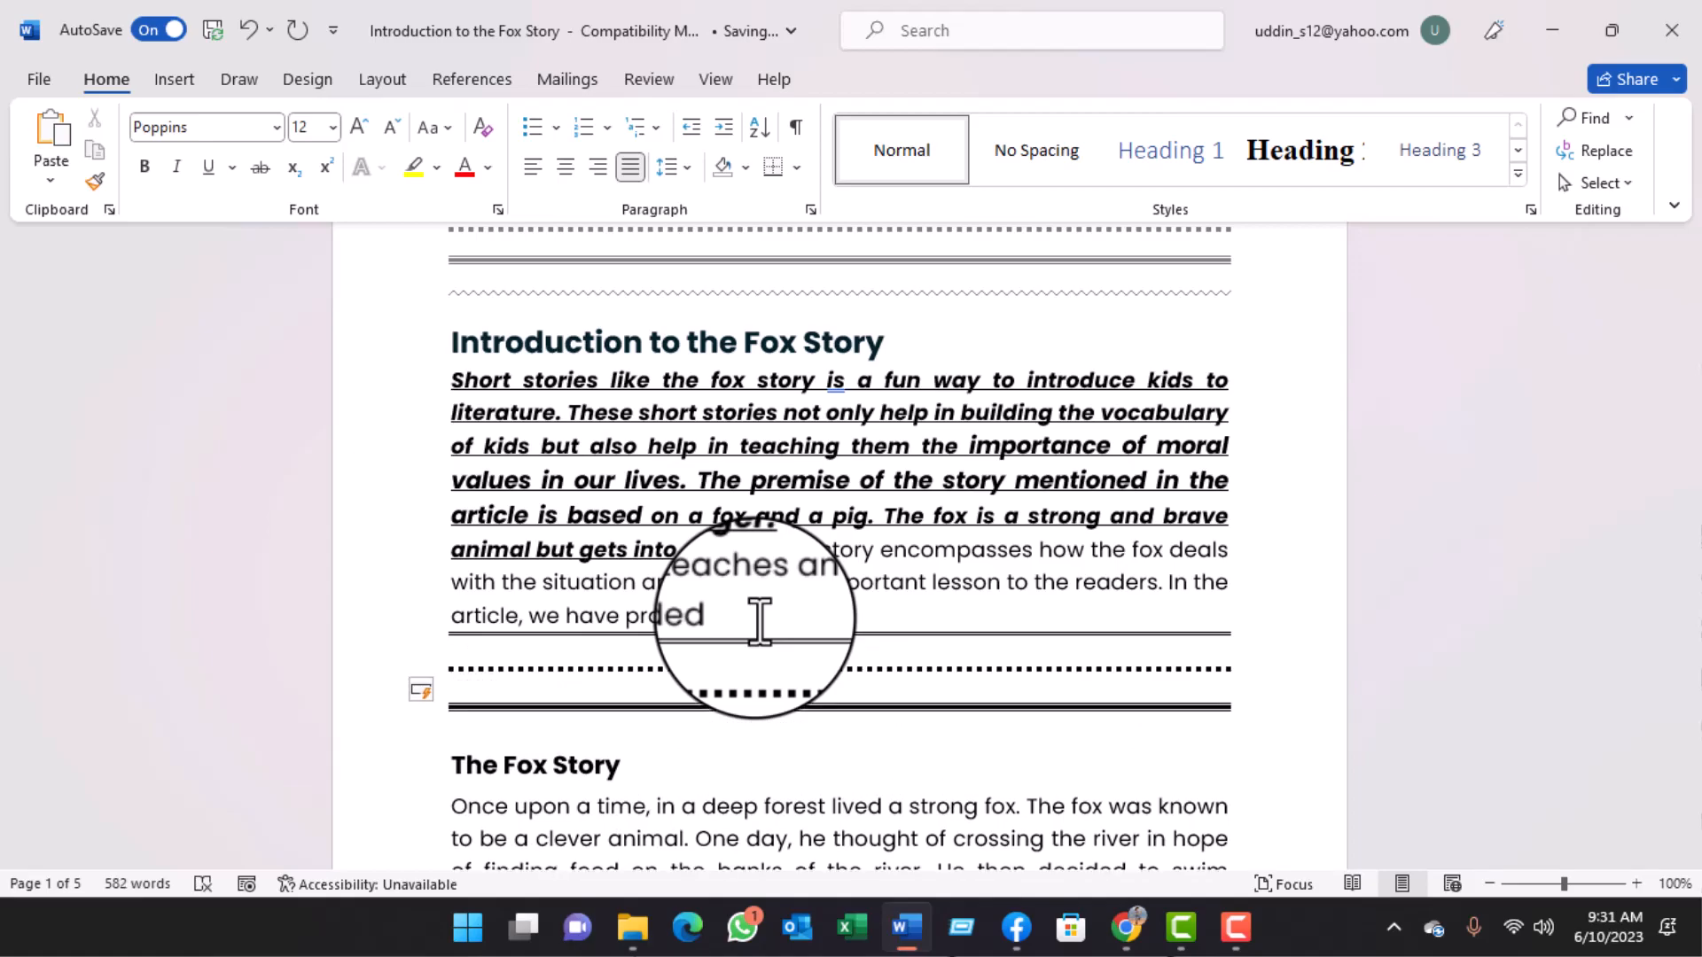
scroll(852, 555, "down", 2)
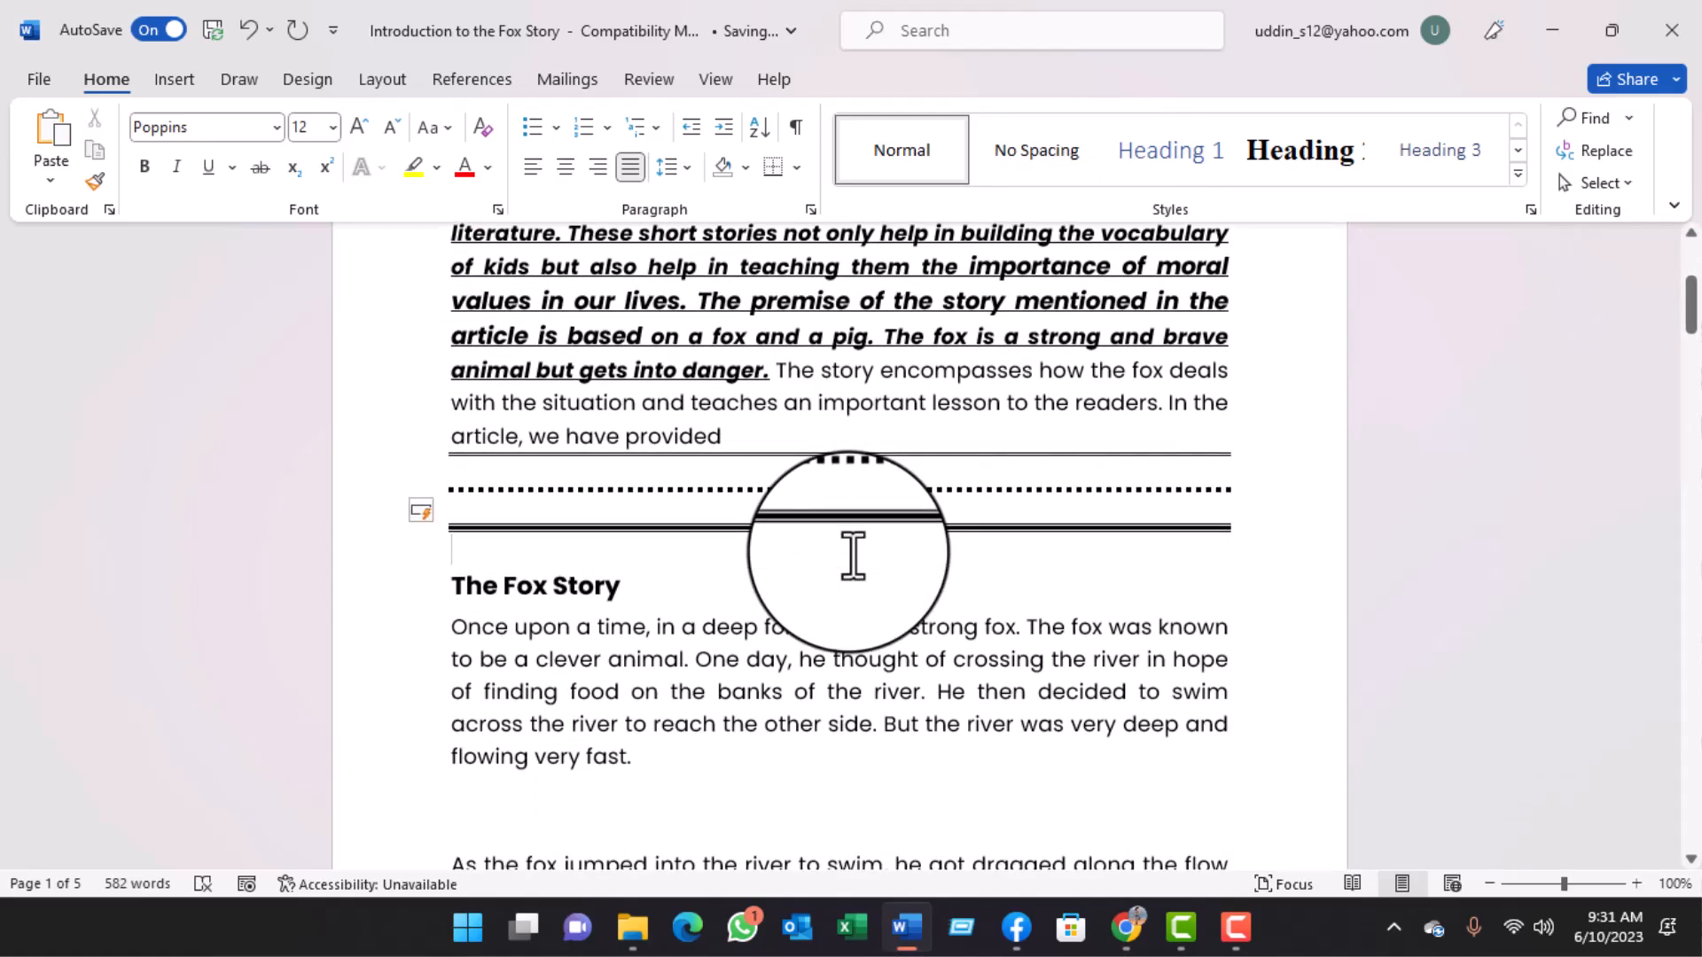
scroll(853, 556, "down", 2)
scroll(853, 556, "up", 4)
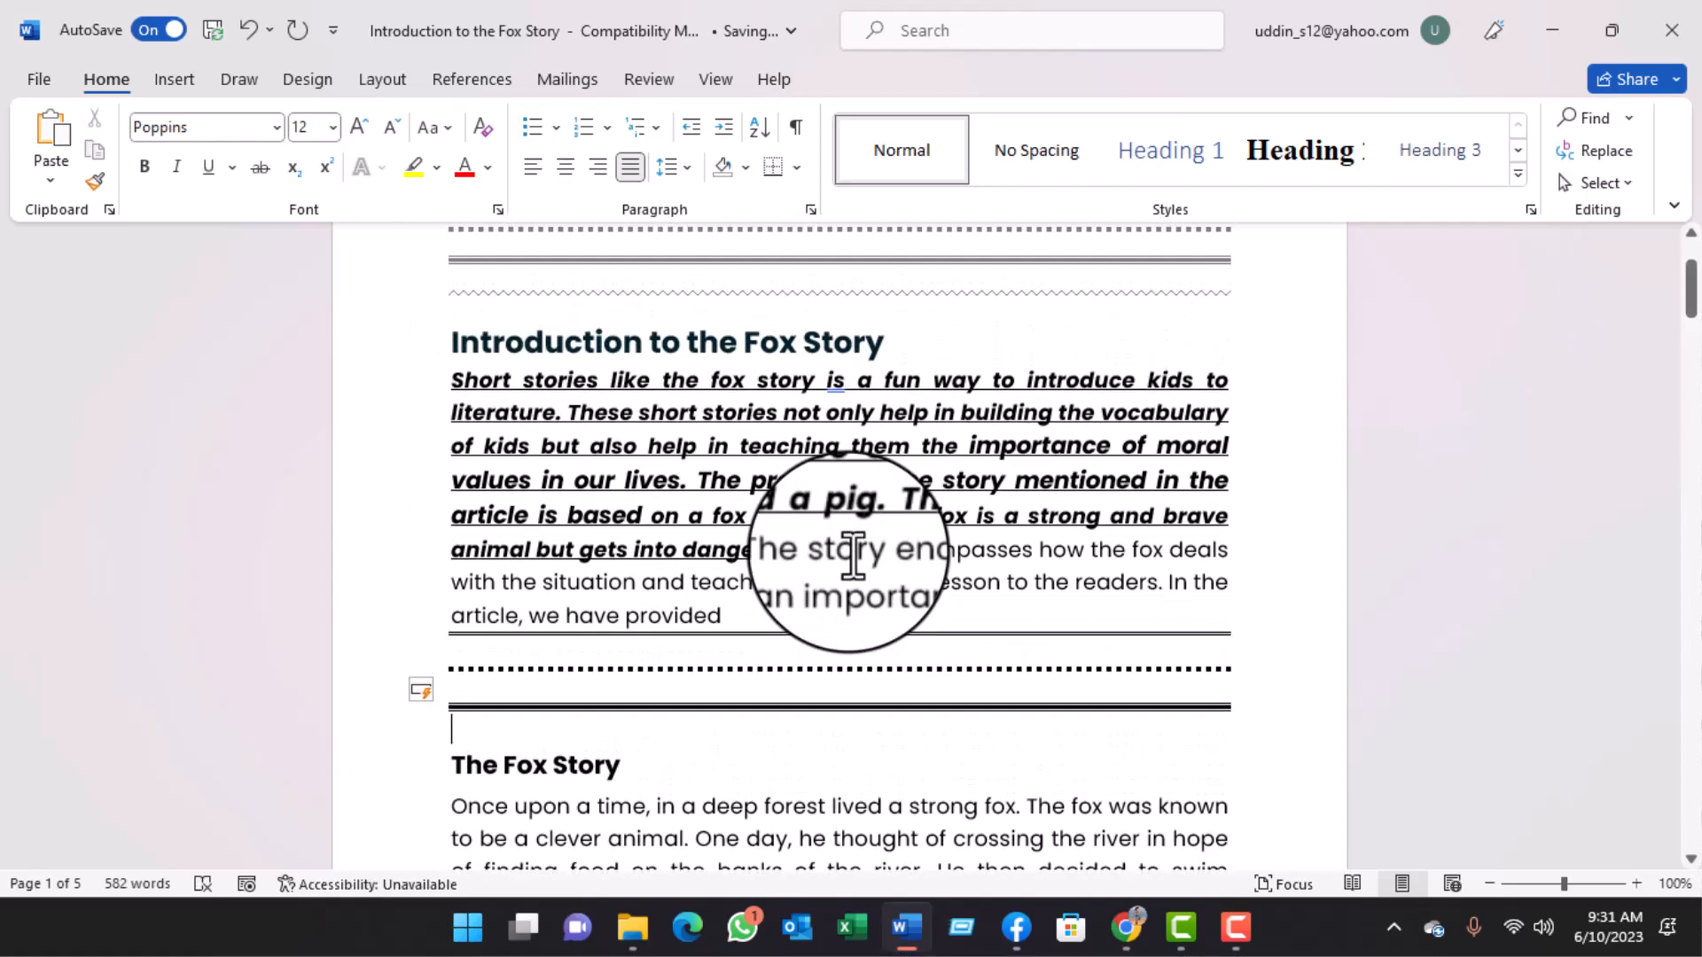
Delete the existing arrow, copyright, registered and trademark symbols below the pig paragraph on page 2.
scroll(853, 556, "down", 9)
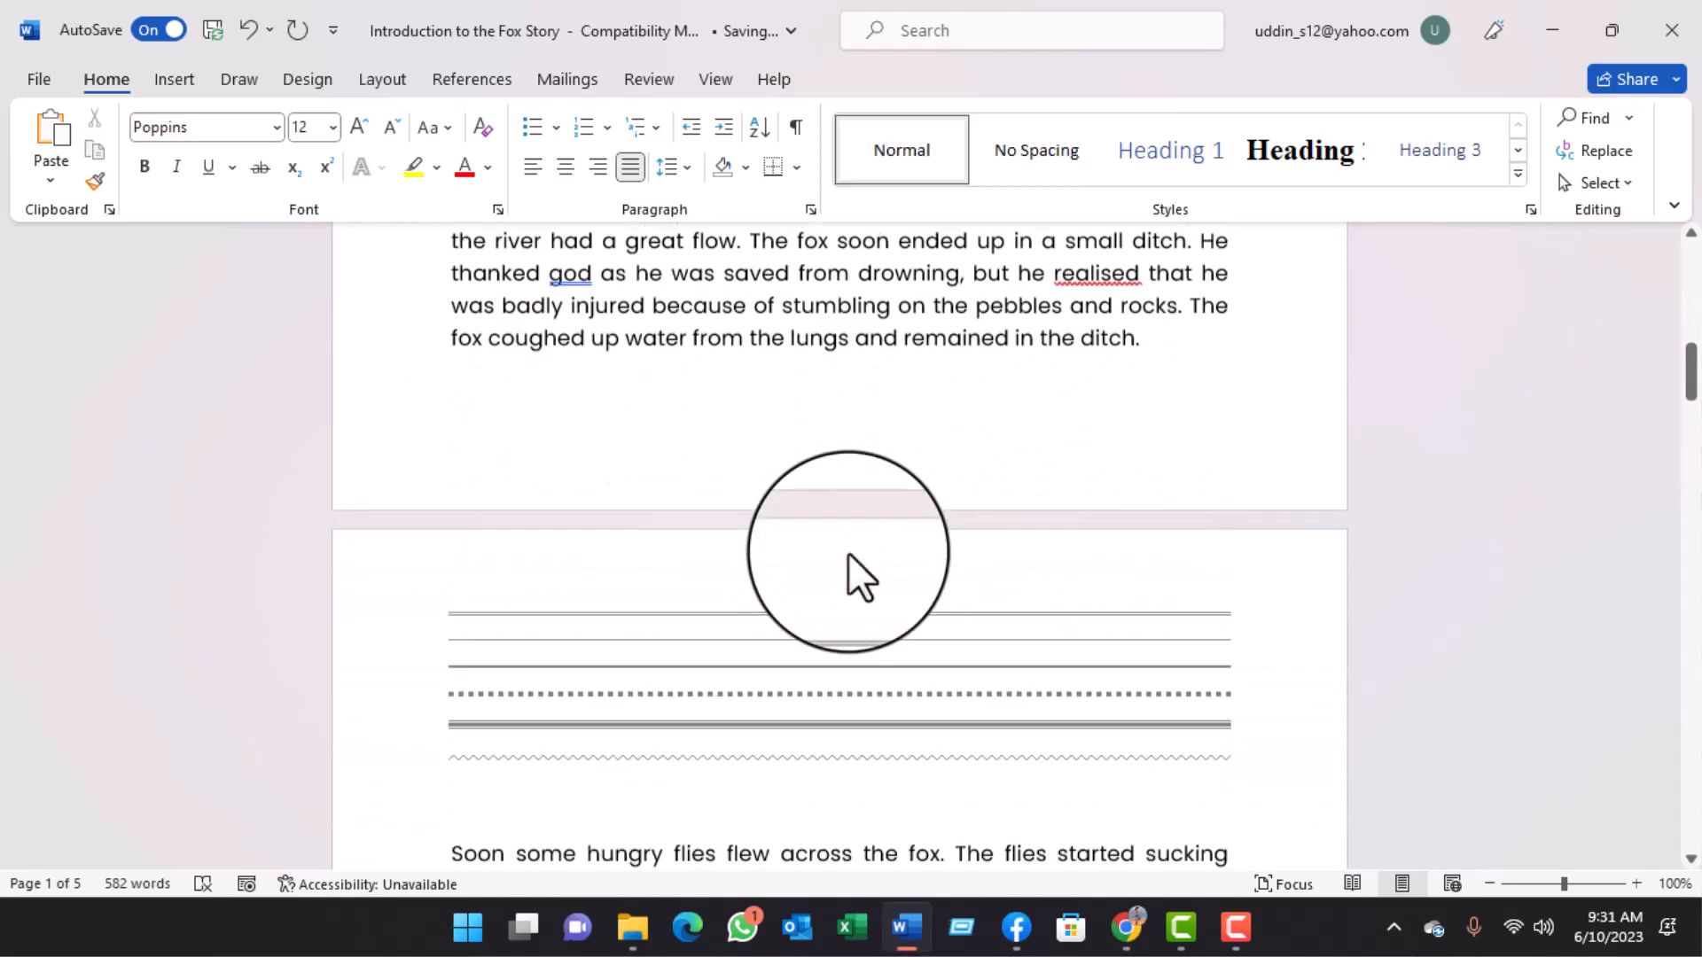
scroll(847, 552, "down", 10)
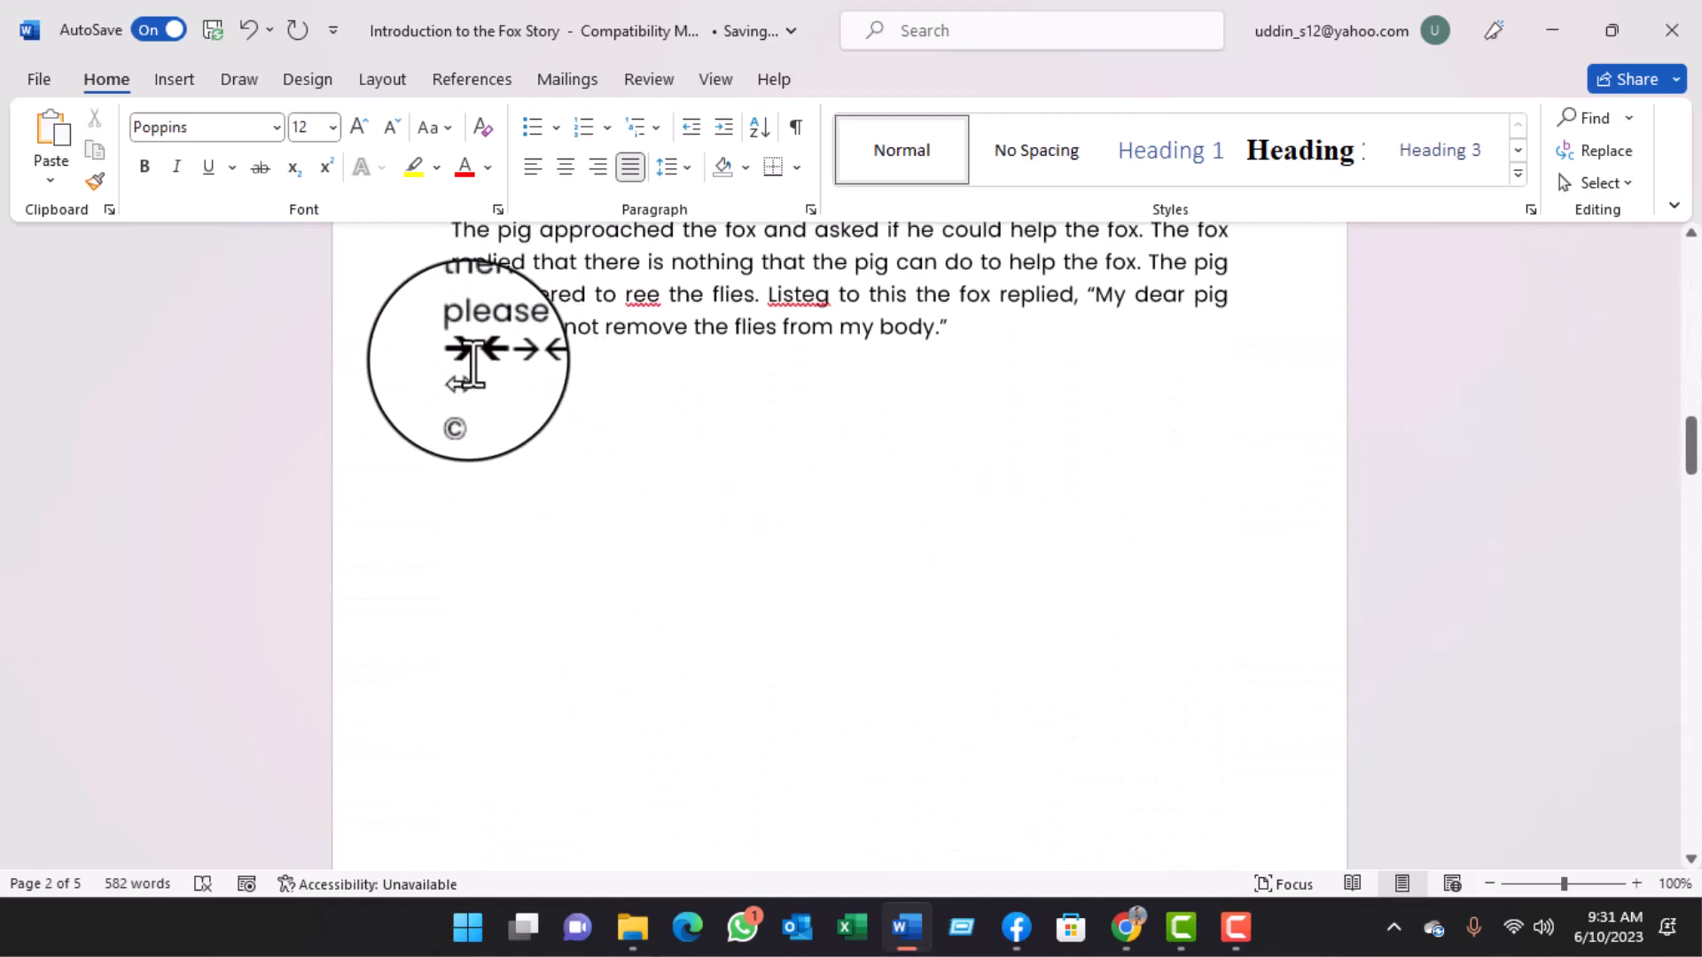
left_click_drag(463, 354, 487, 429)
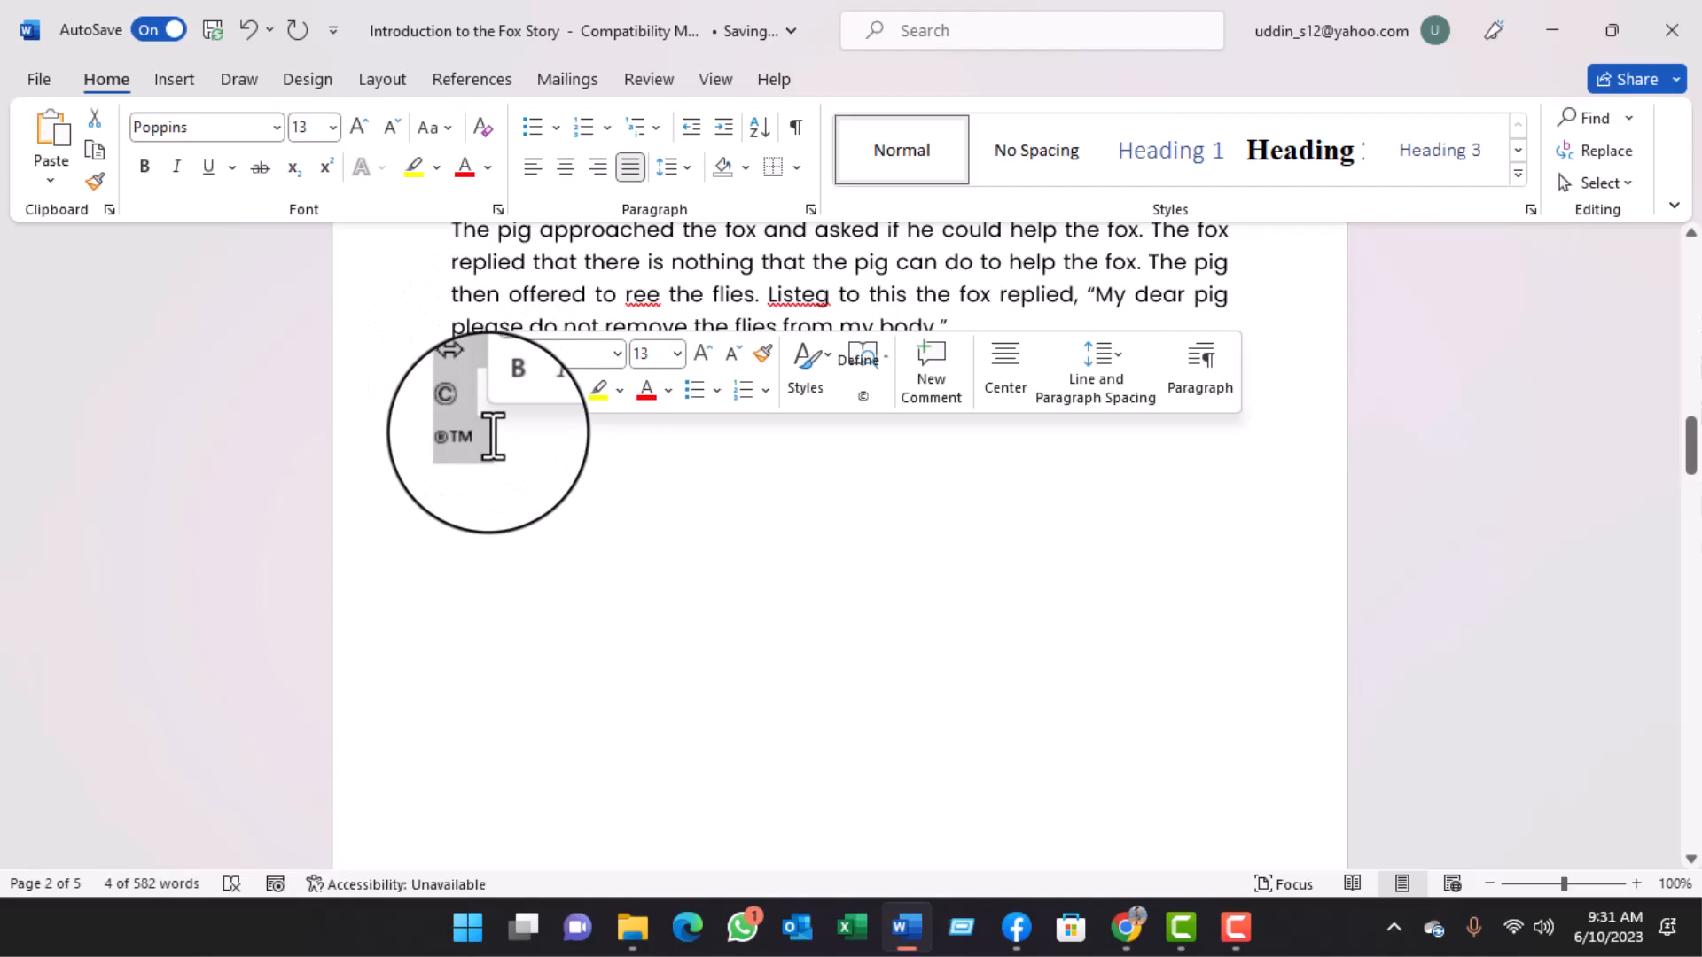
key("Delete")
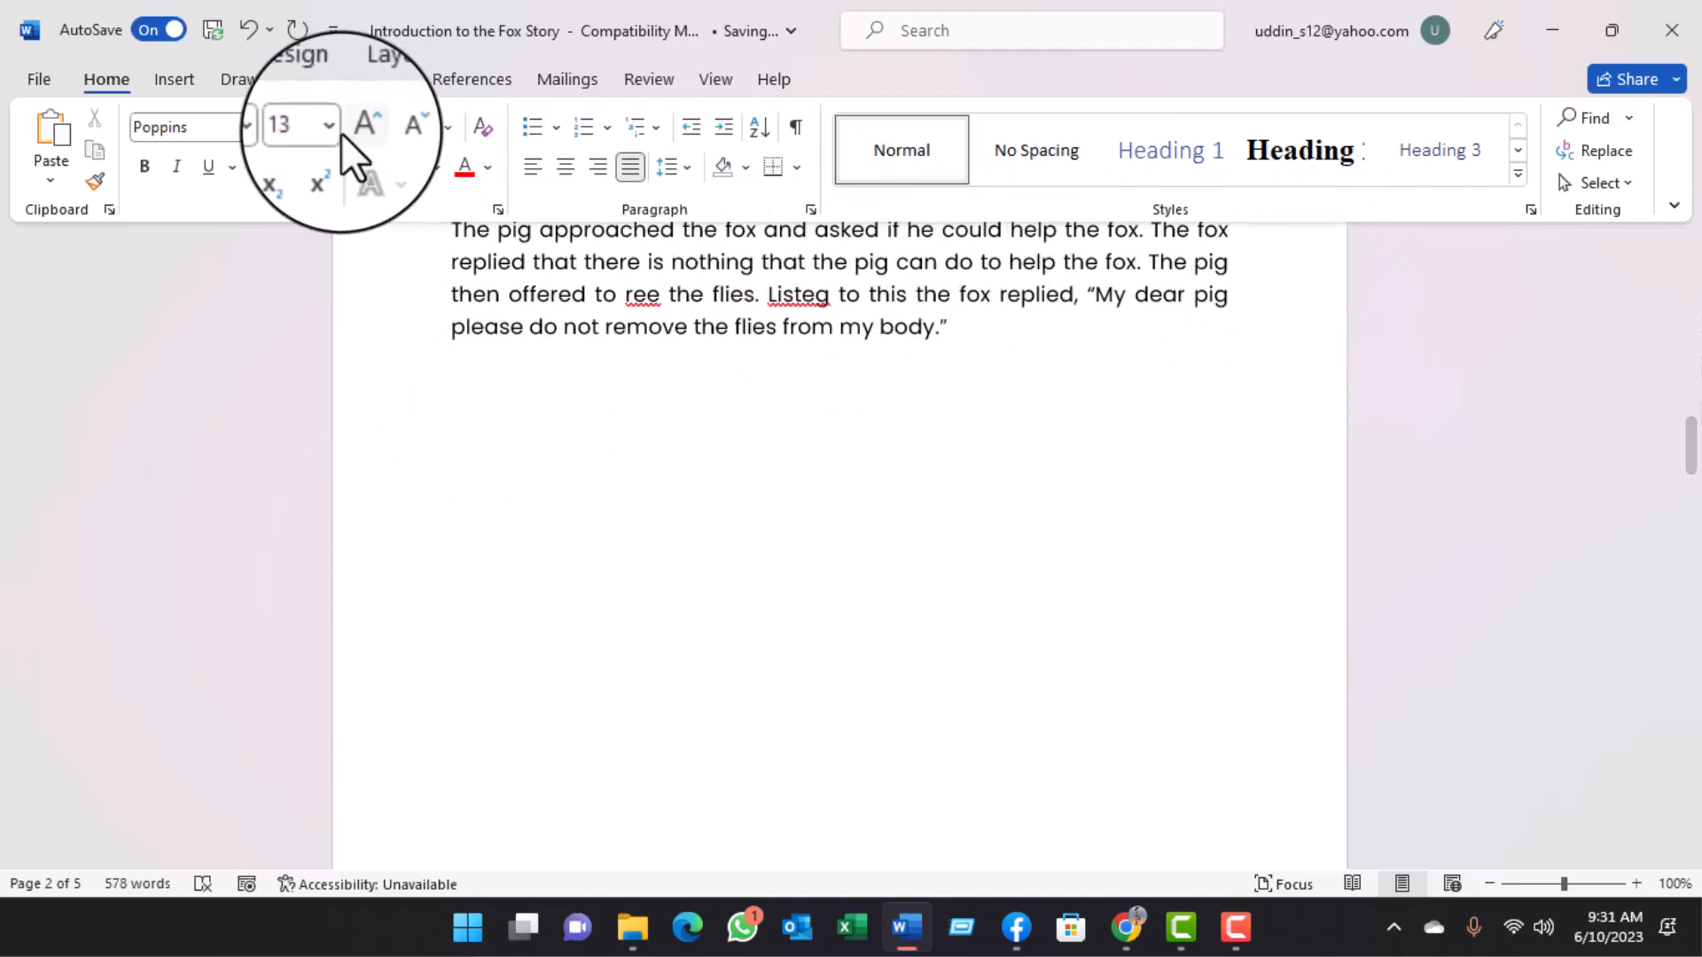
Look through the full symbol catalogue and its font list, and close it without inserting a symbol.
left_click(172, 77)
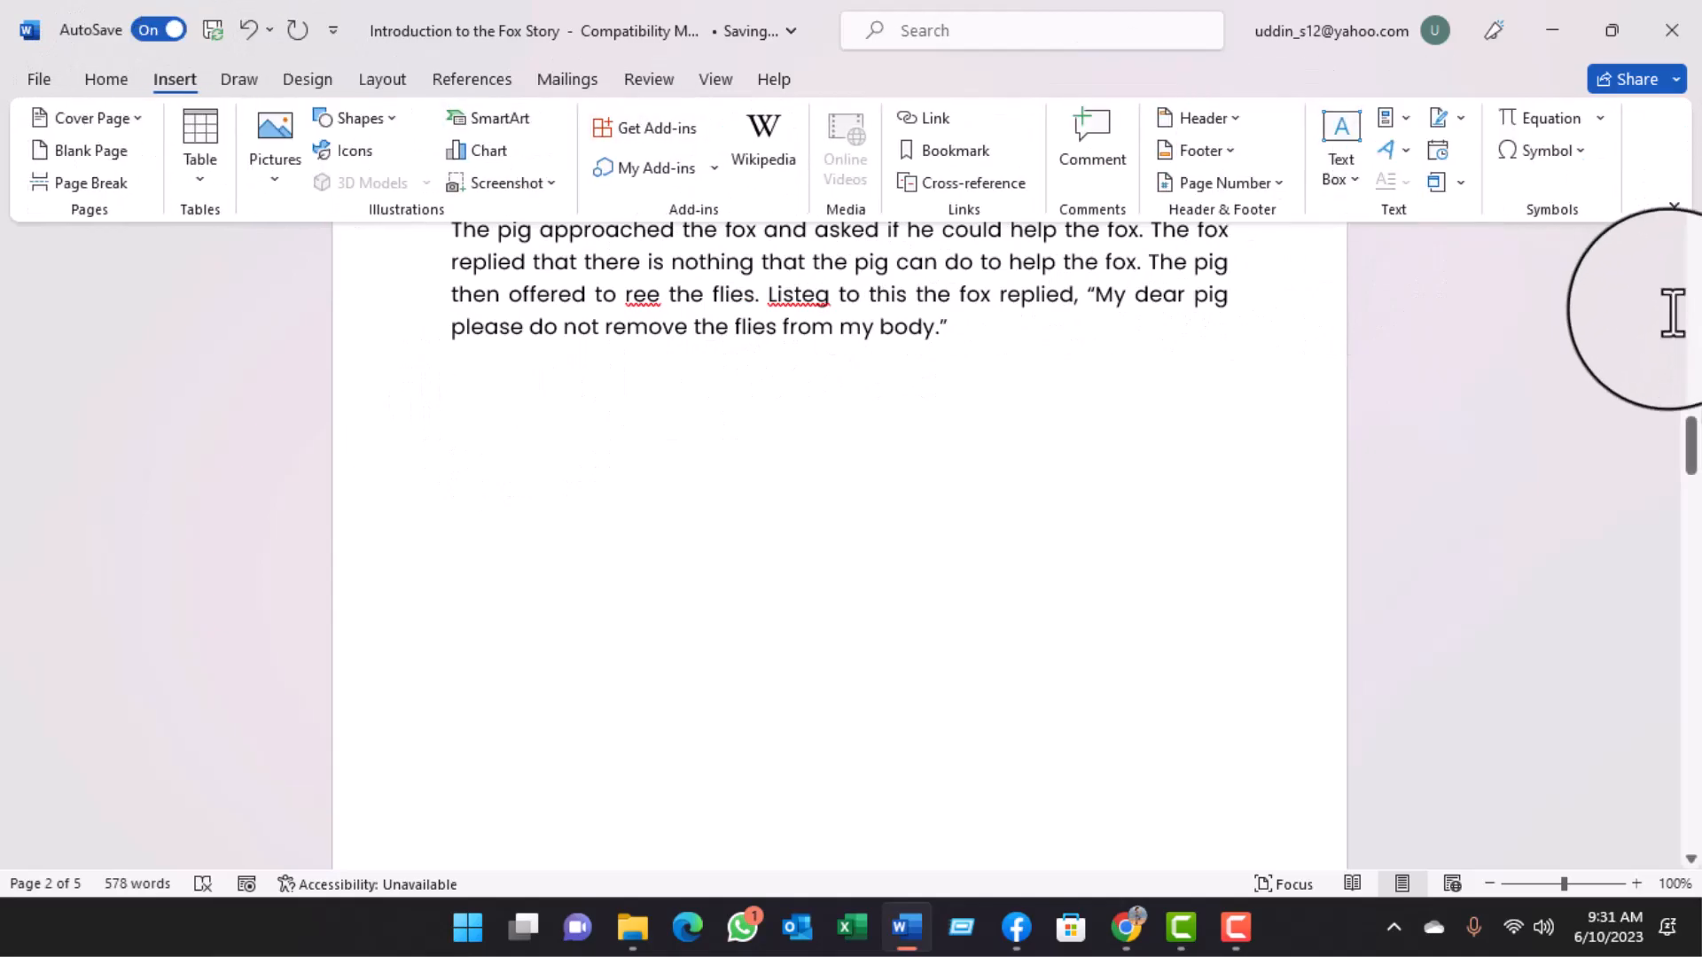
left_click(1549, 152)
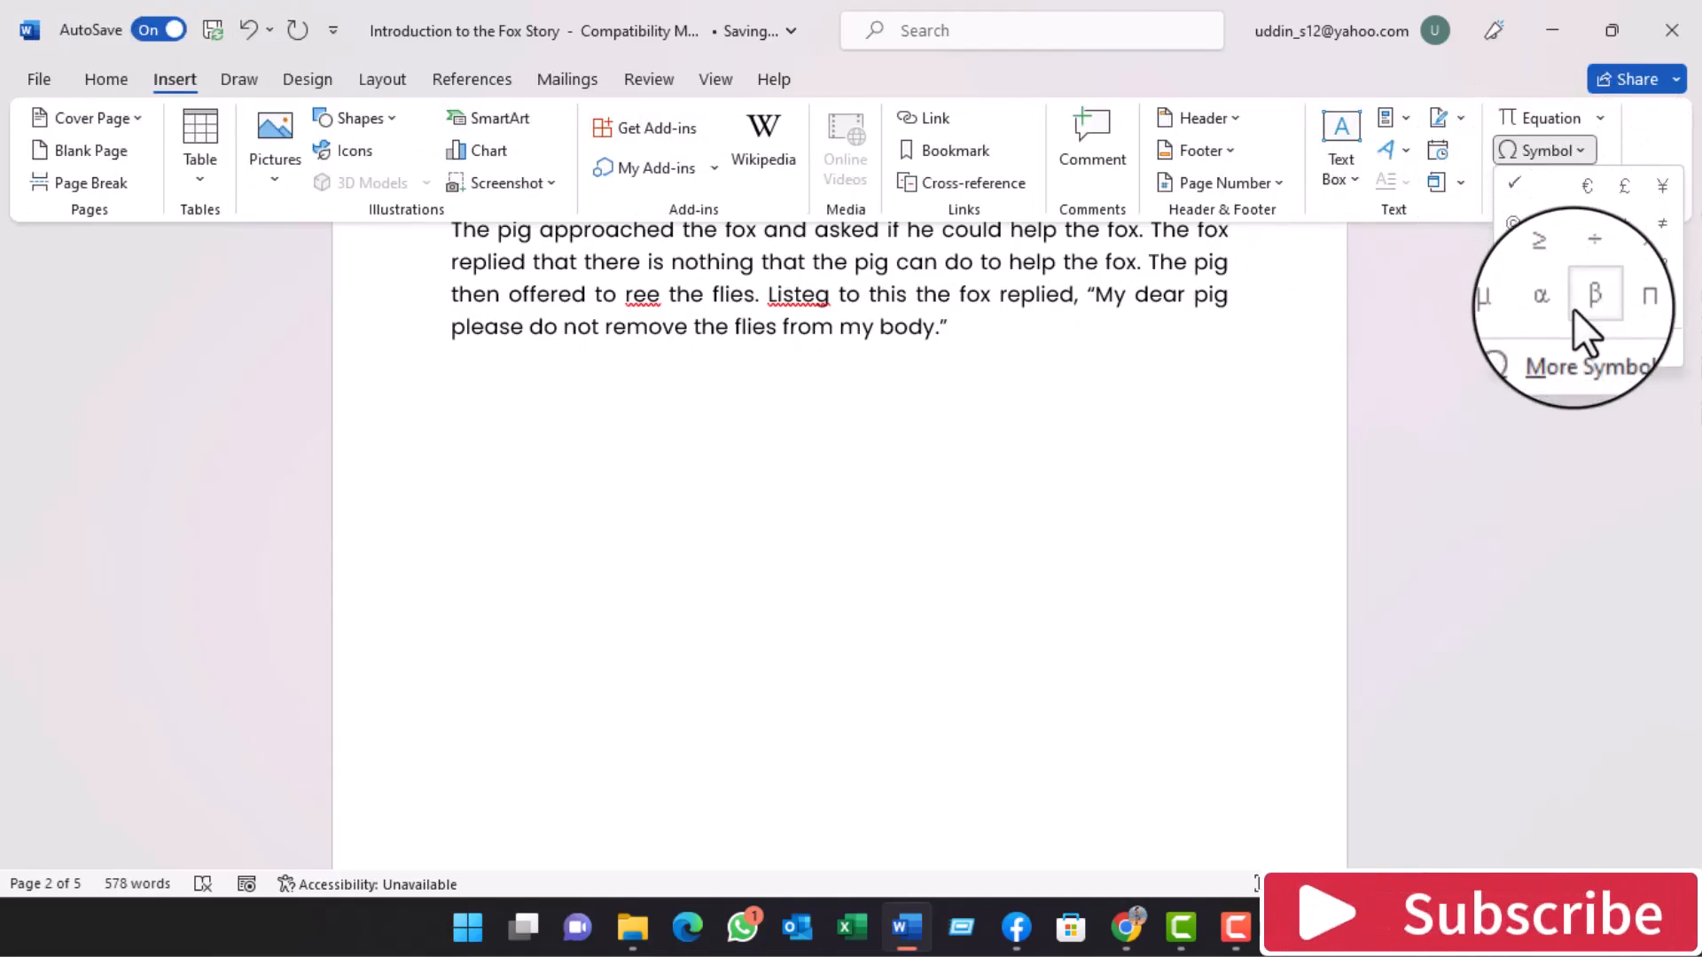
left_click(1573, 358)
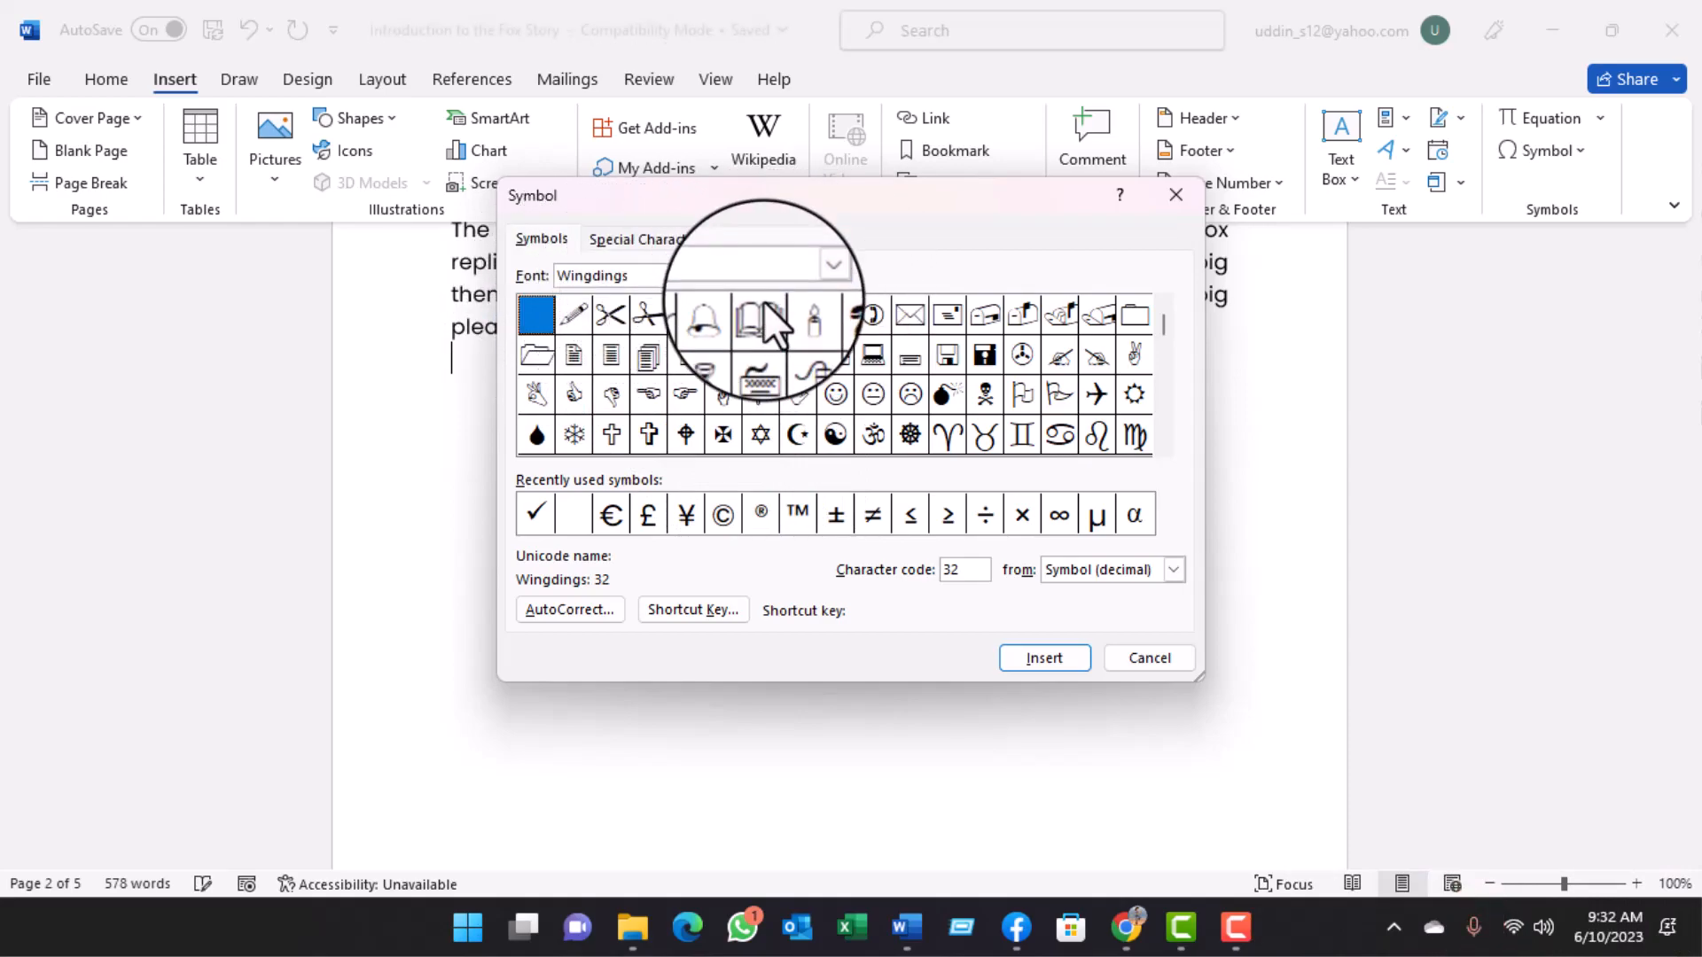
left_click(810, 276)
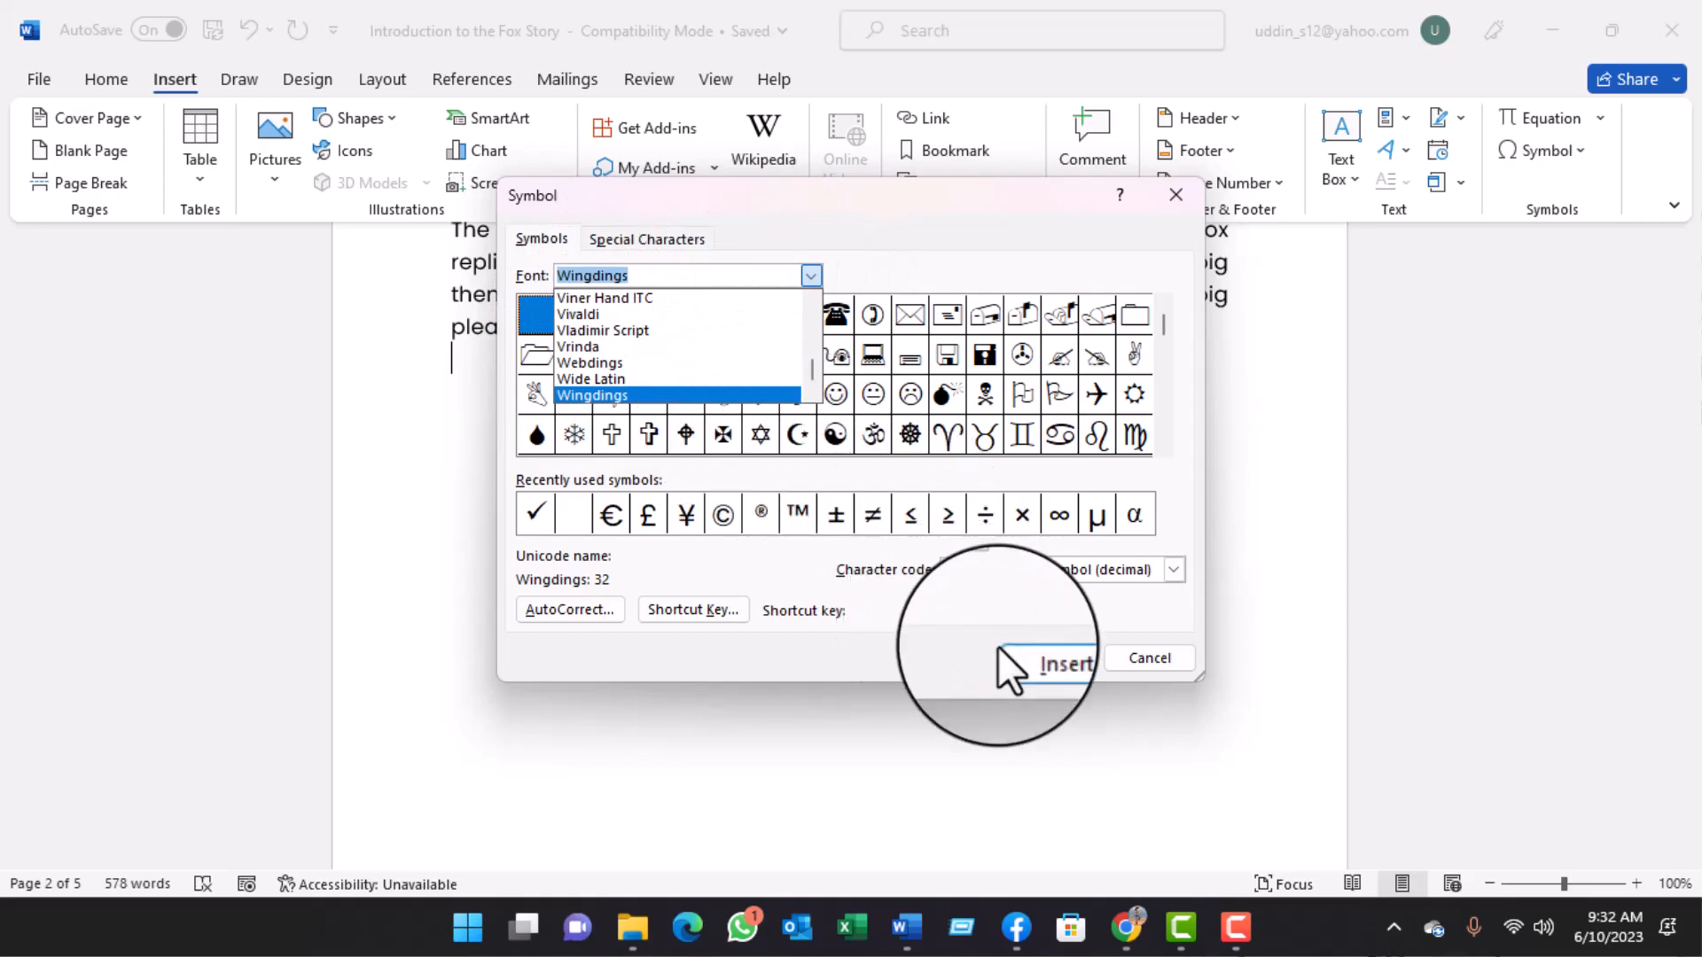
left_click(1163, 662)
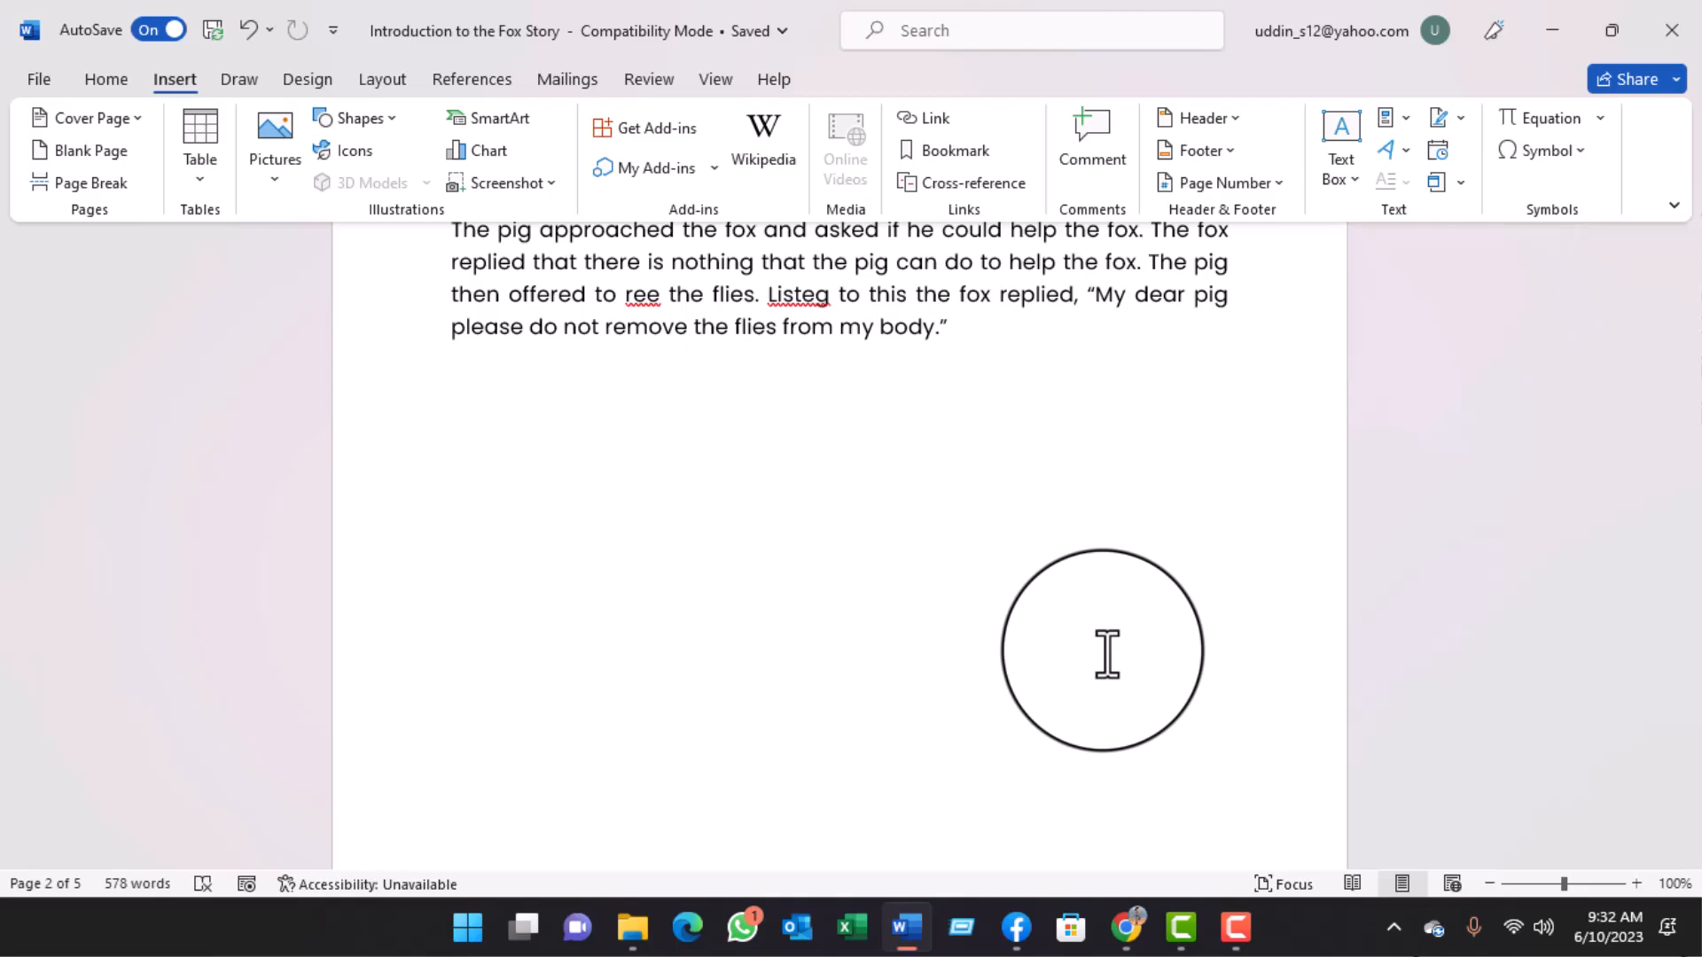
Below the pig paragraph, create bold arrows with ==><==, thin arrows with --><-- and a double-headed arrow with <=> on separate lines.
type("==")
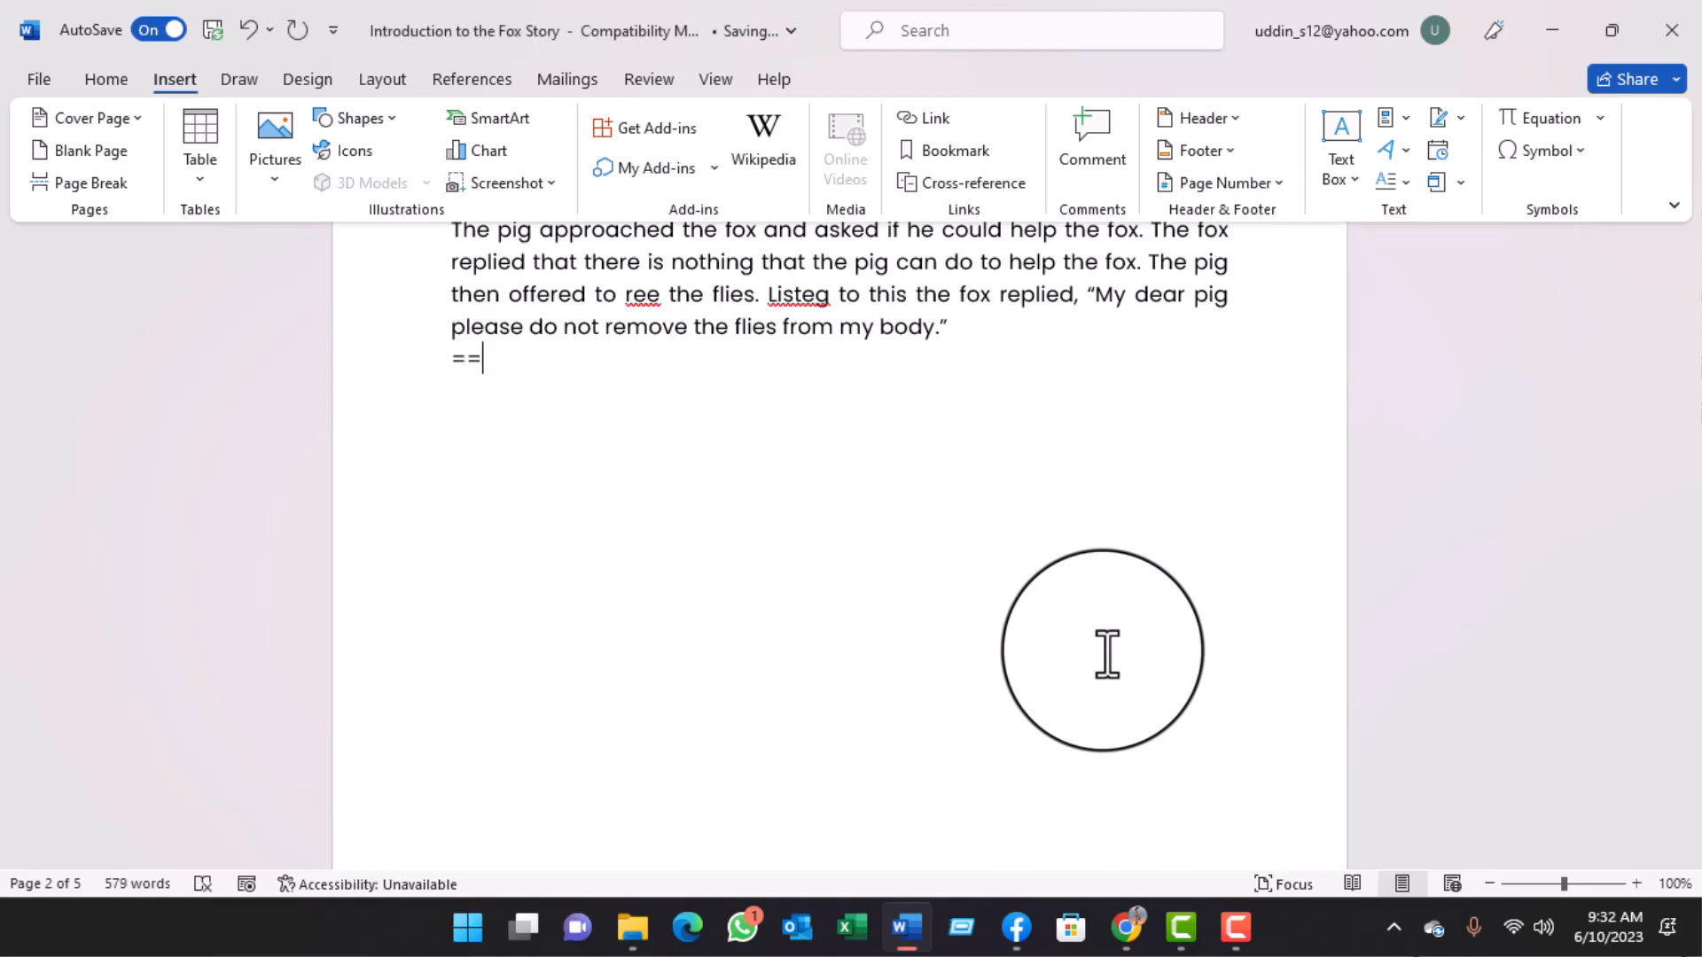
type("><==")
key("Return")
type("--><--")
key("Return")
type("<=>")
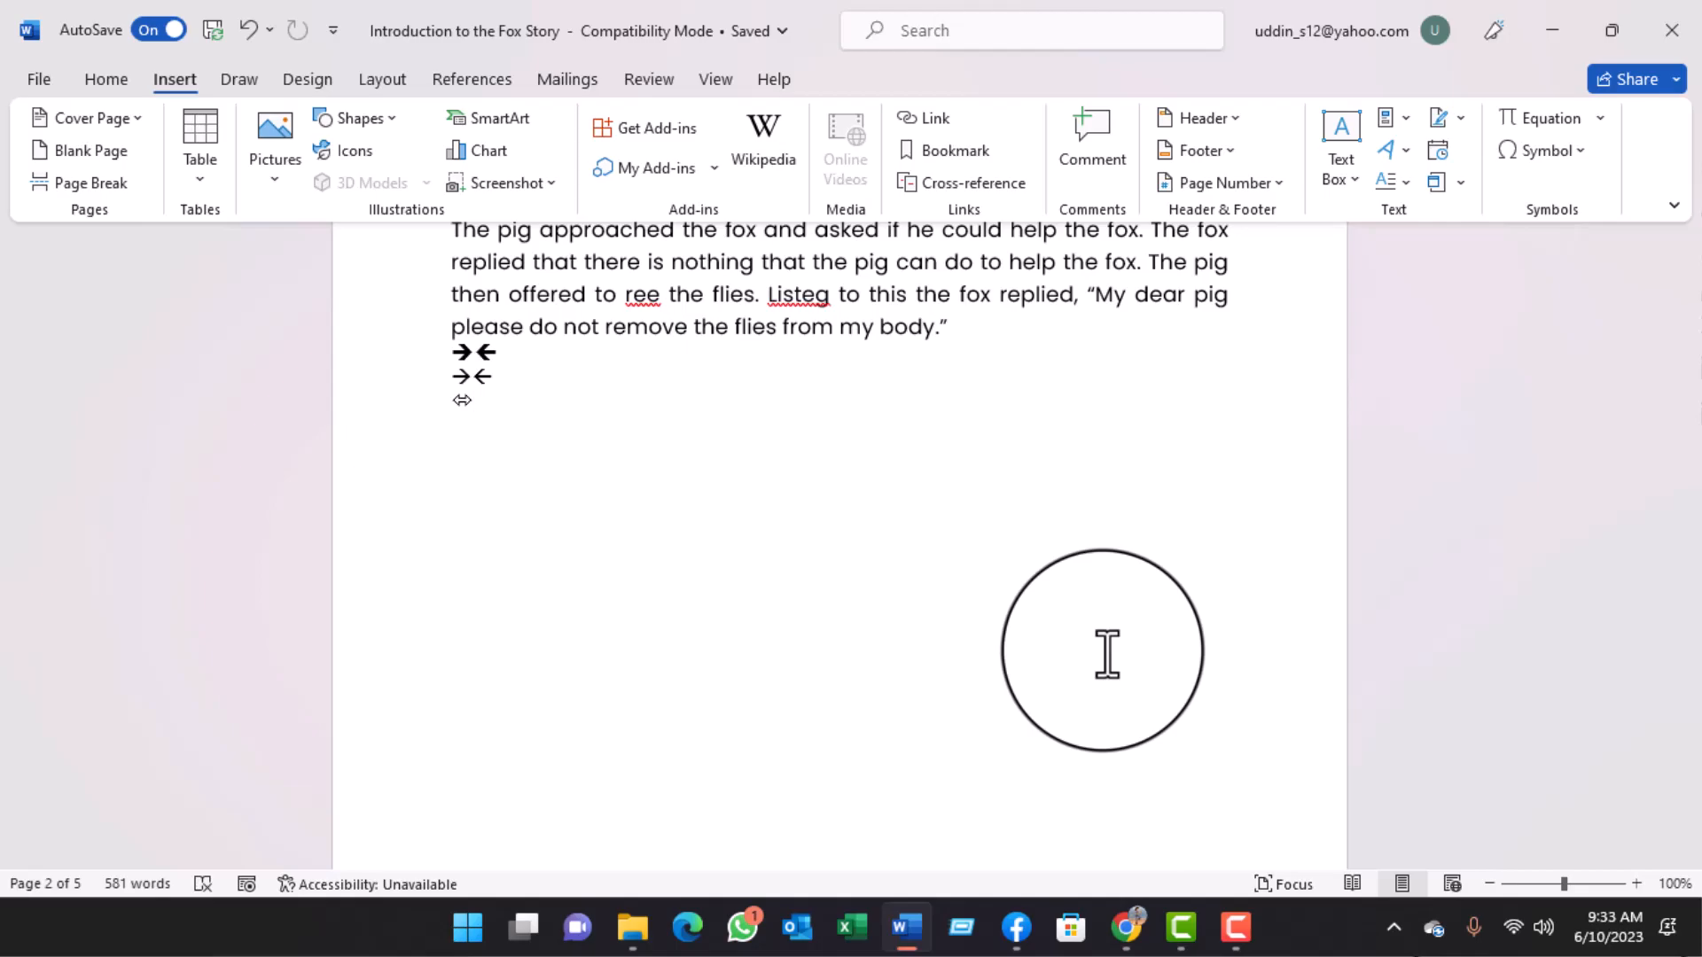
Beneath the arrows, add the copyright symbol with (c), the registered symbol with (r) and the trademark symbol with (tm) on separate lines.
key("Return")
type("9c")
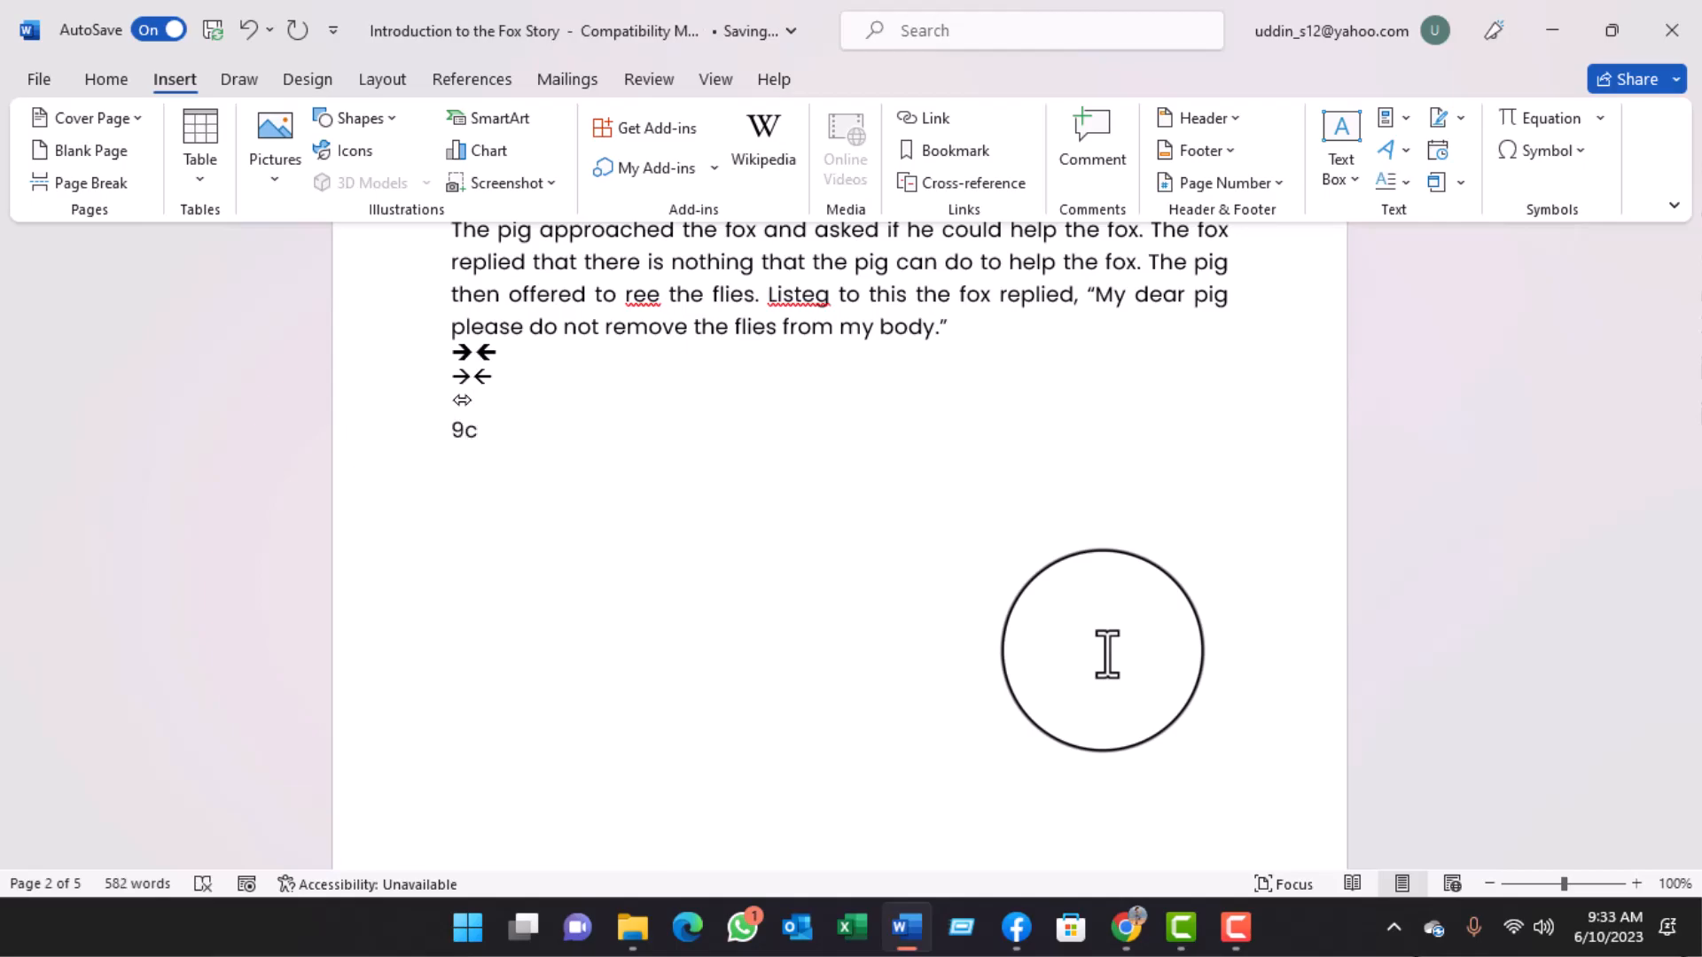
key("BackSpace")
key("BackSpace")
type("(c)")
key("Return")
type("(r)")
key("Return")
type("(tm)")
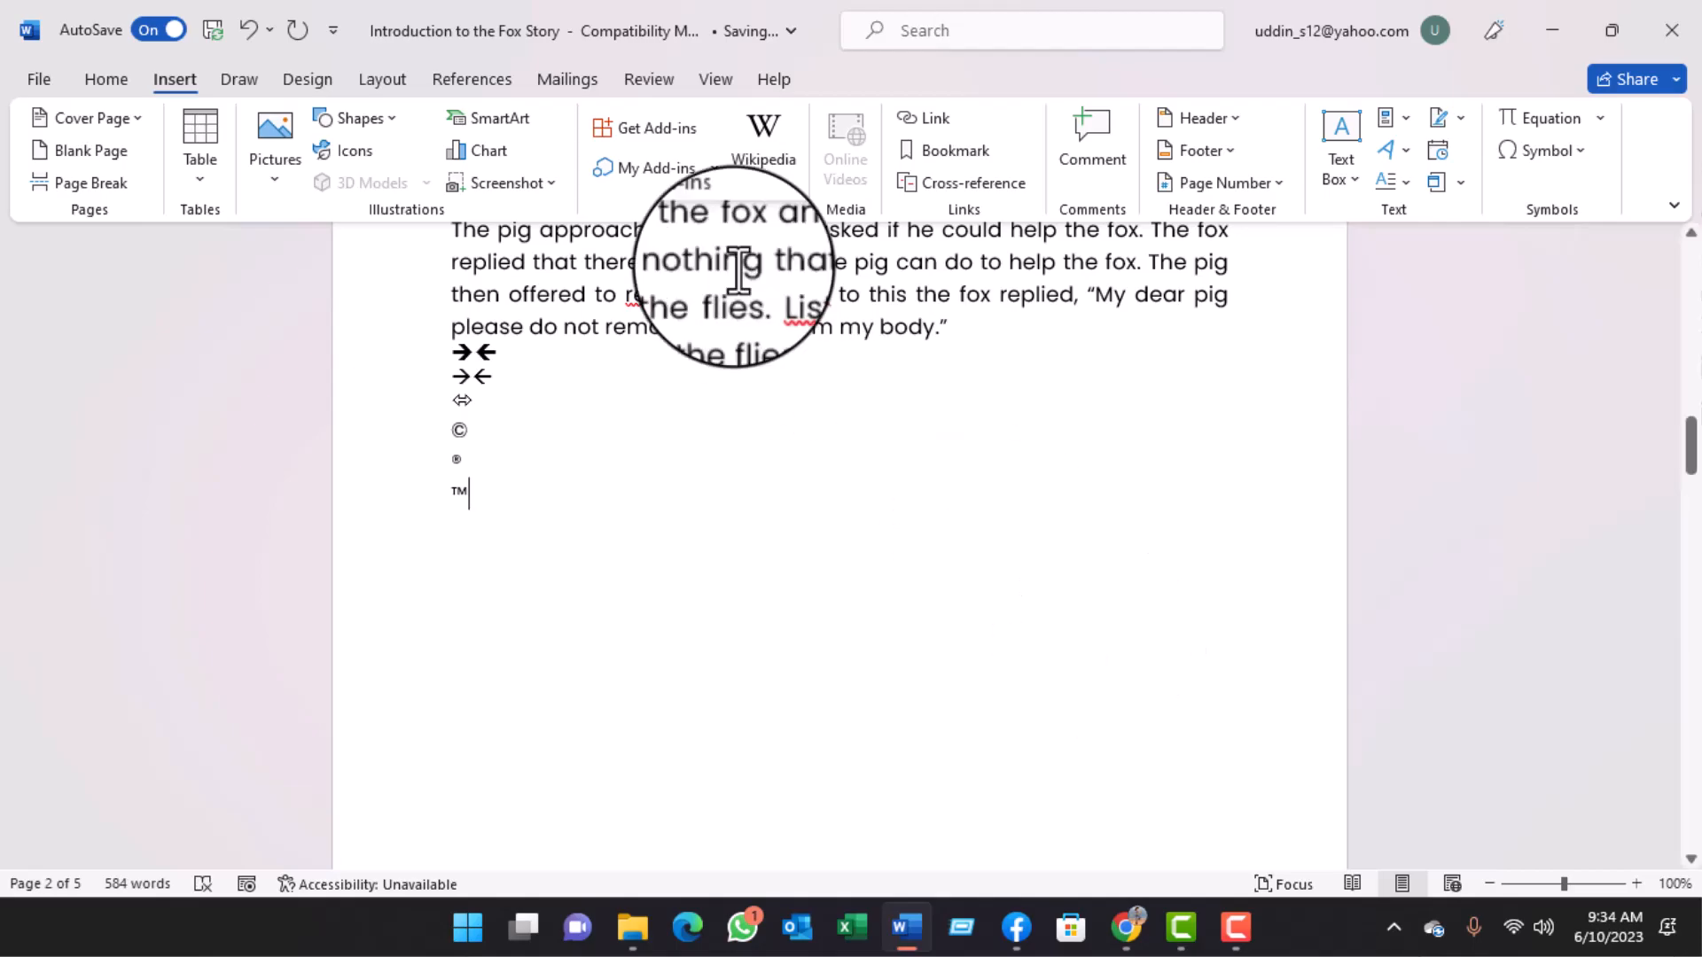
In the page 1 paragraph starting "As the fox", shorten "remained" to "rined" and "because" to "bause".
scroll(809, 530, "up", 7)
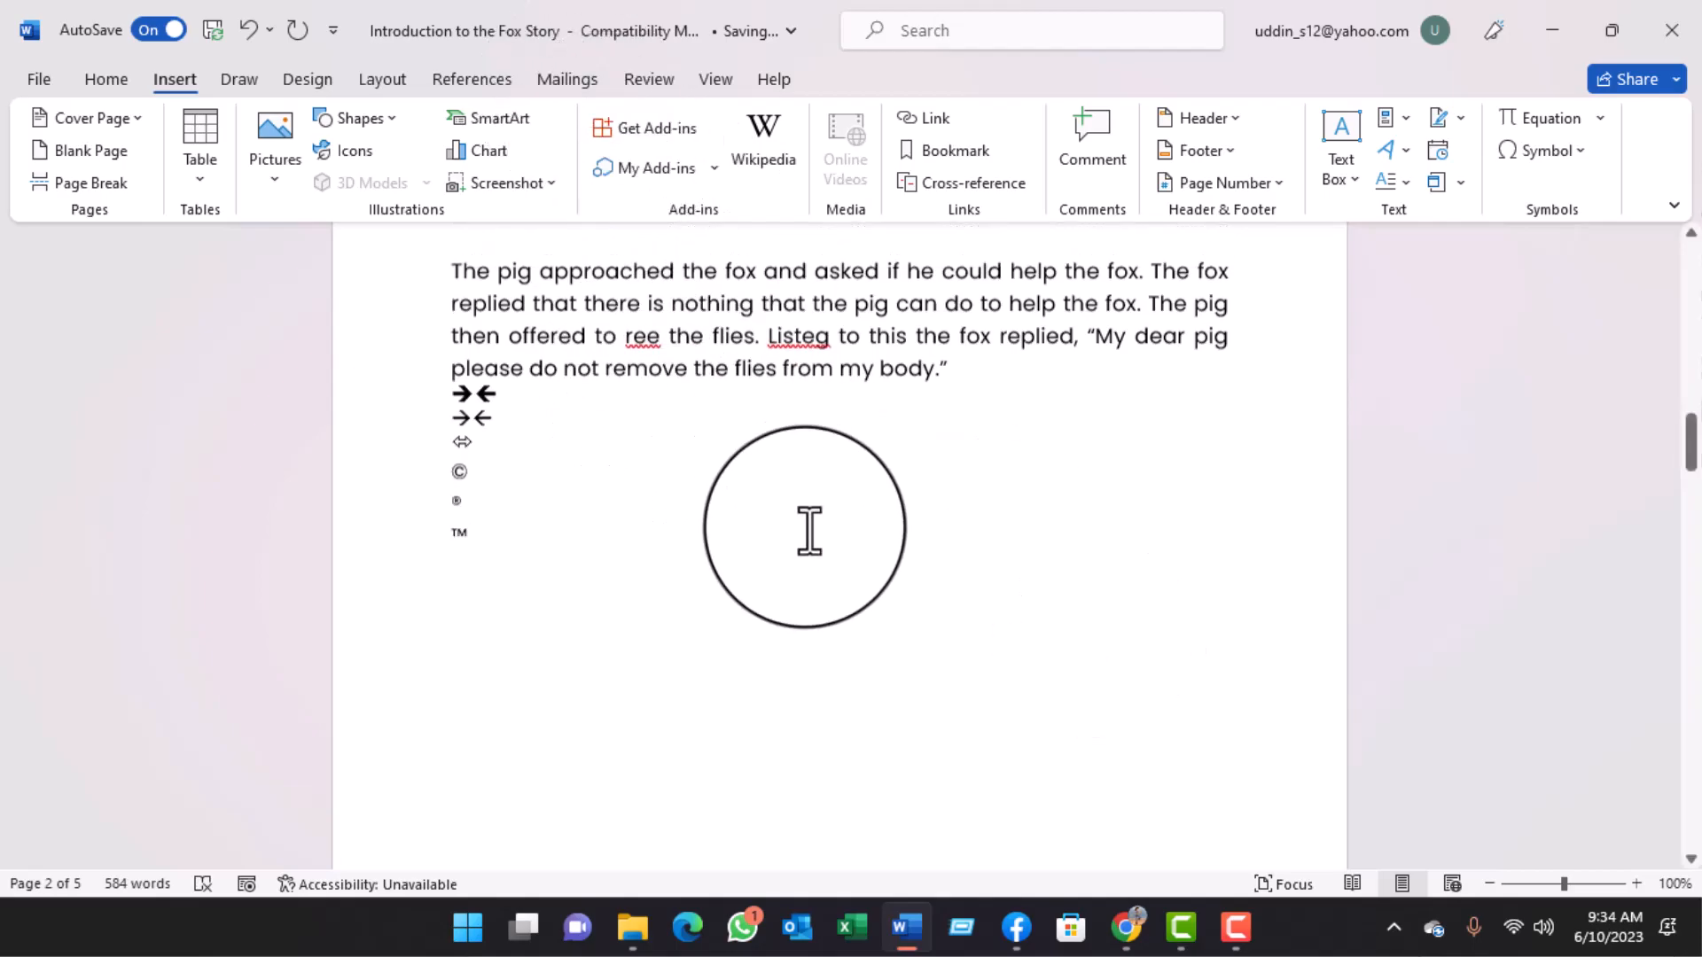
scroll(805, 528, "up", 5)
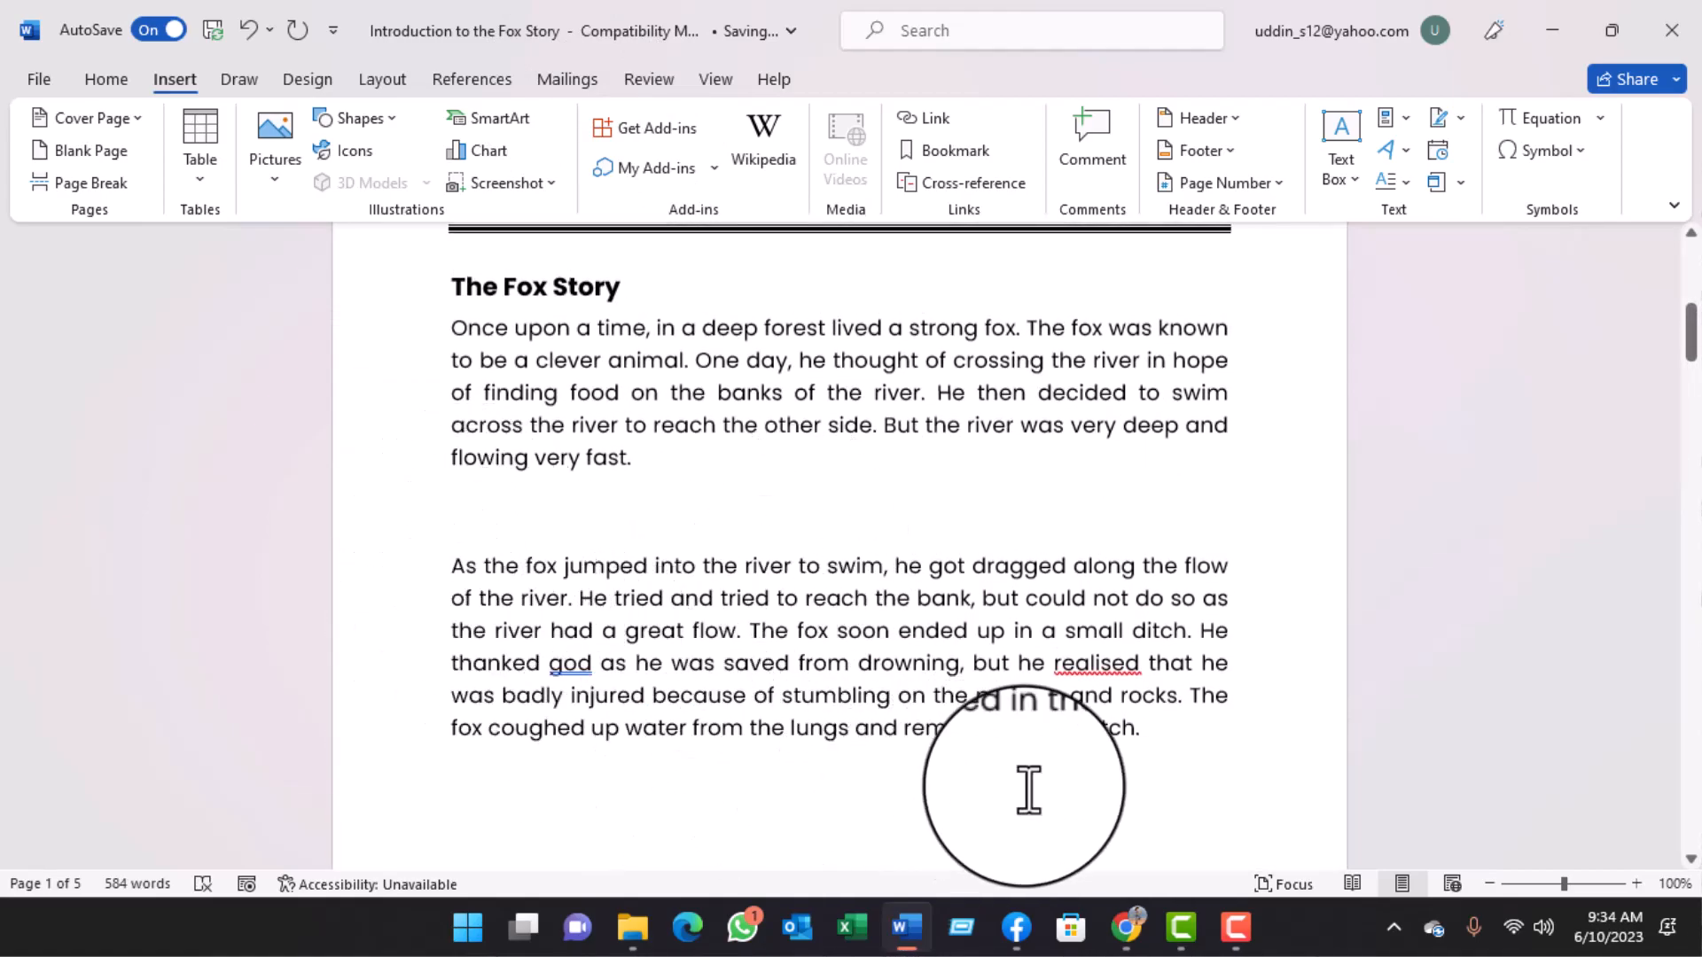
left_click(963, 729)
key("BackSpace")
key("BackSpace")
key("BackSpace")
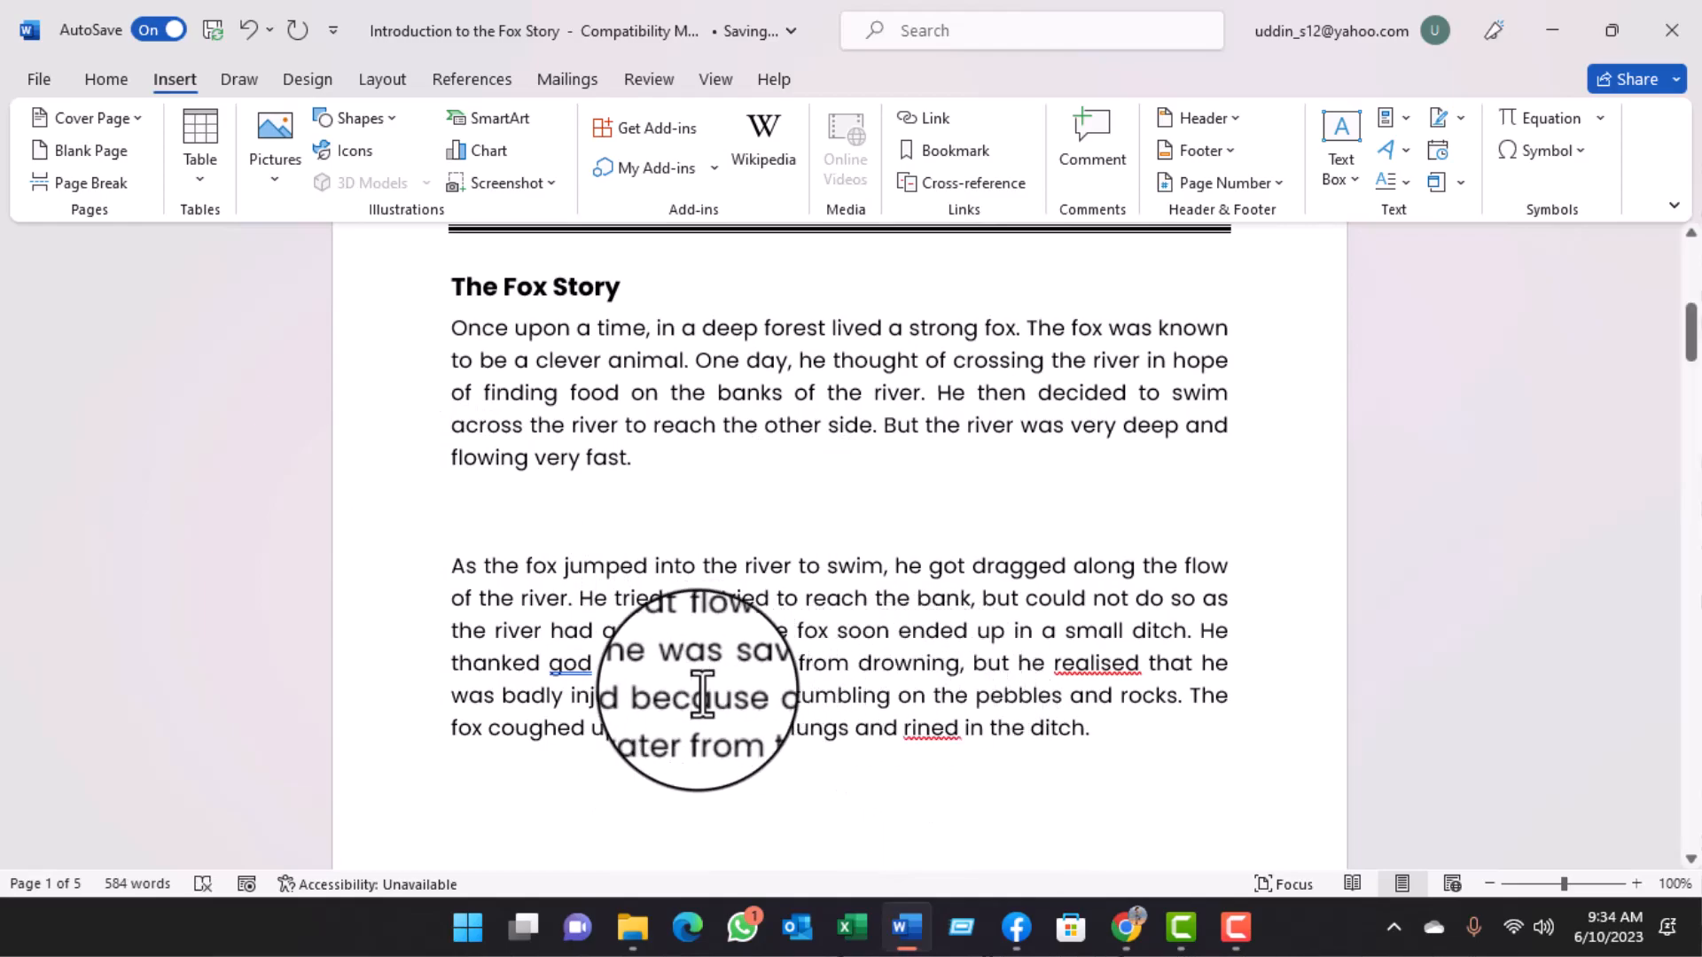
key("BackSpace")
key("BackSpace")
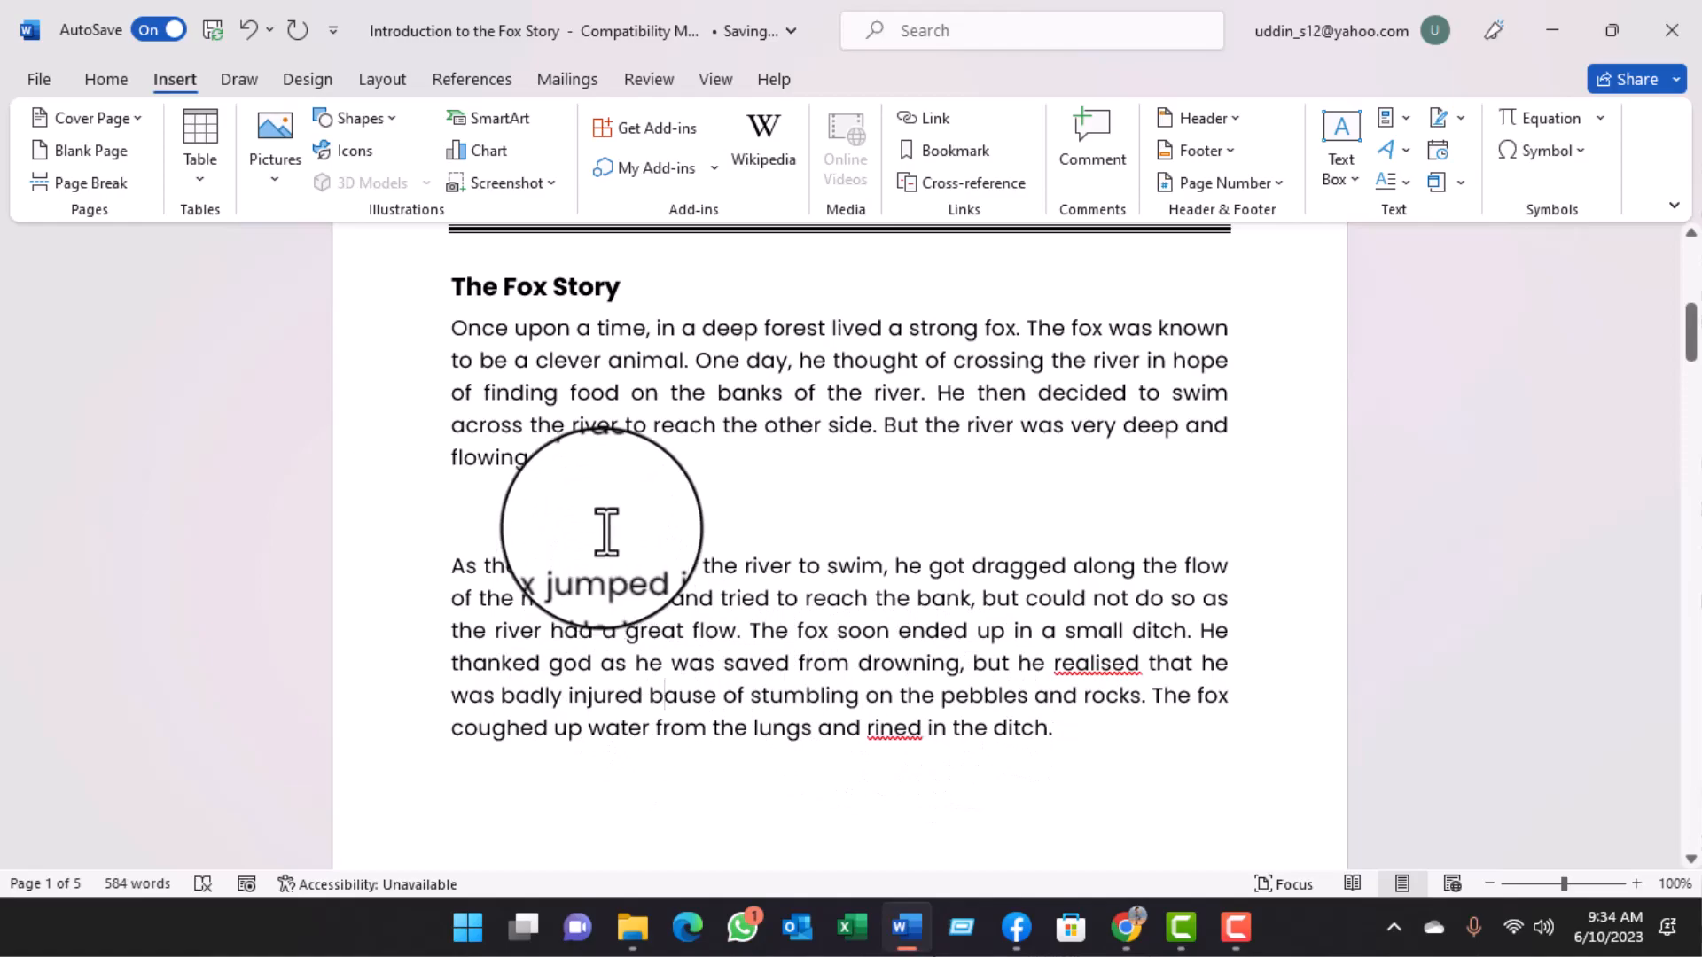
In the same paragraph's first line, change "jumped" to "jped" and "dragged" to "drasdged".
left_click(609, 570)
key("BackSpace")
key("BackSpace")
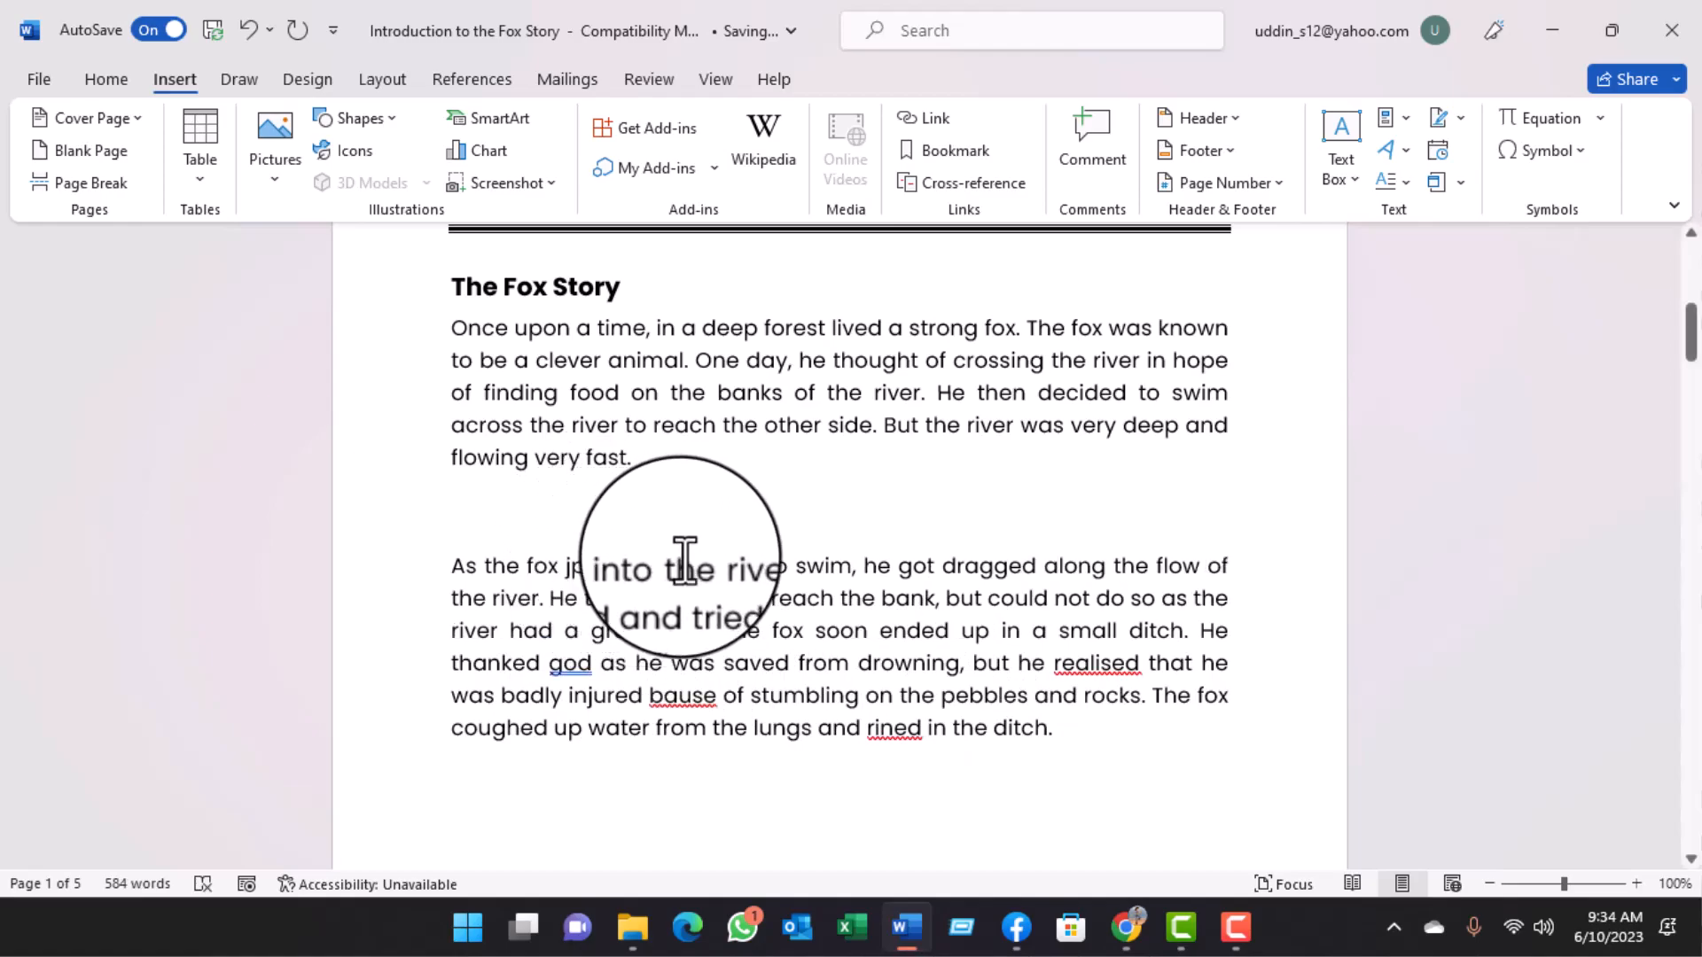
left_click(998, 571)
key("BackSpace")
key("BackSpace")
type("asg")
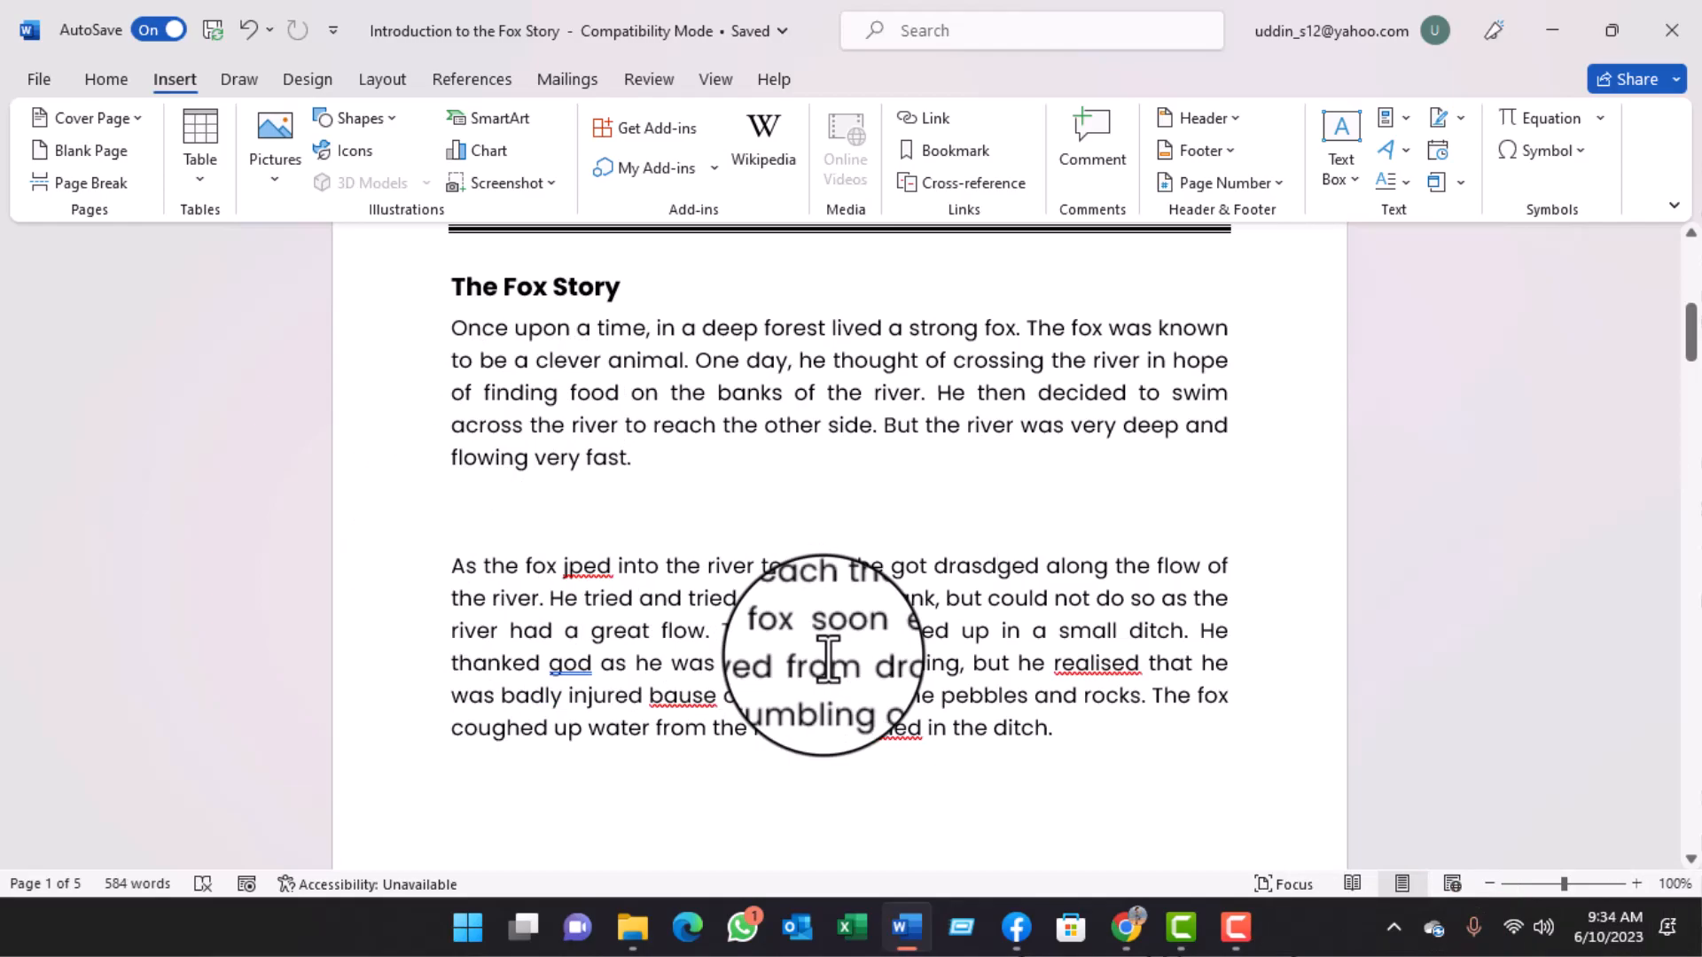
Cycle the cursor repeatedly through the most recent edit locations, and place it in "fox" near the paragraph's end.
key("shift+F5")
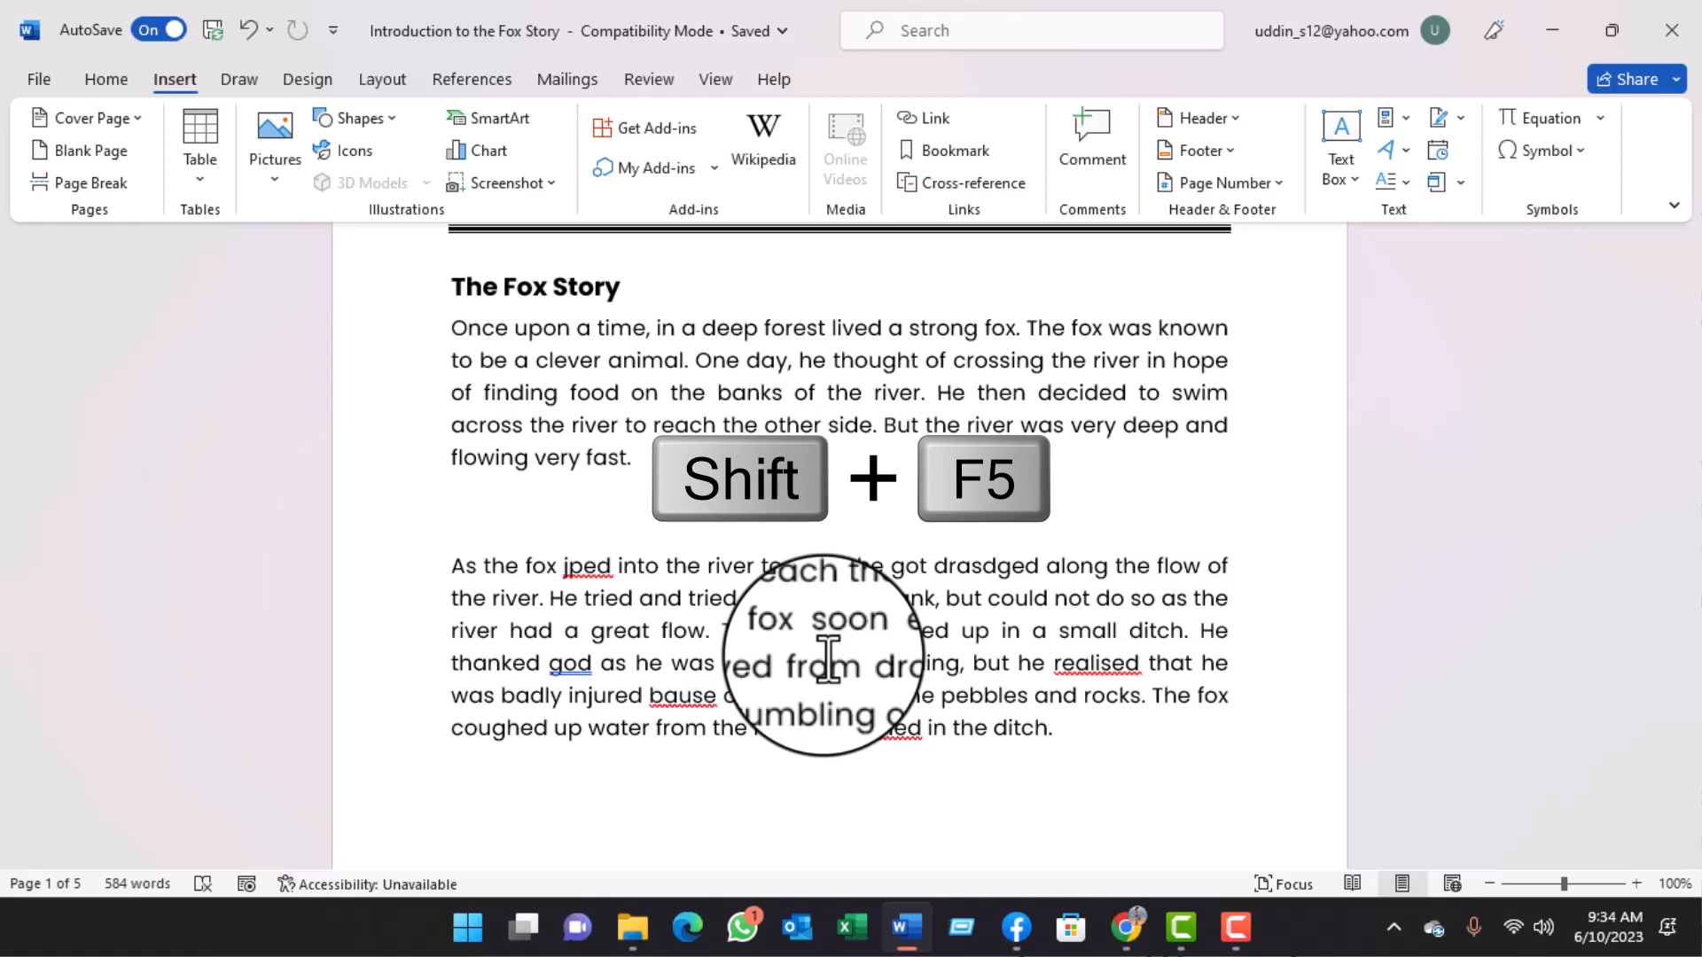
key("shift+F5")
key("shift+F5")
key("shift+F5")
key("shift+F5")
key("shift+F5")
key("shift+F5")
left_click(1203, 697)
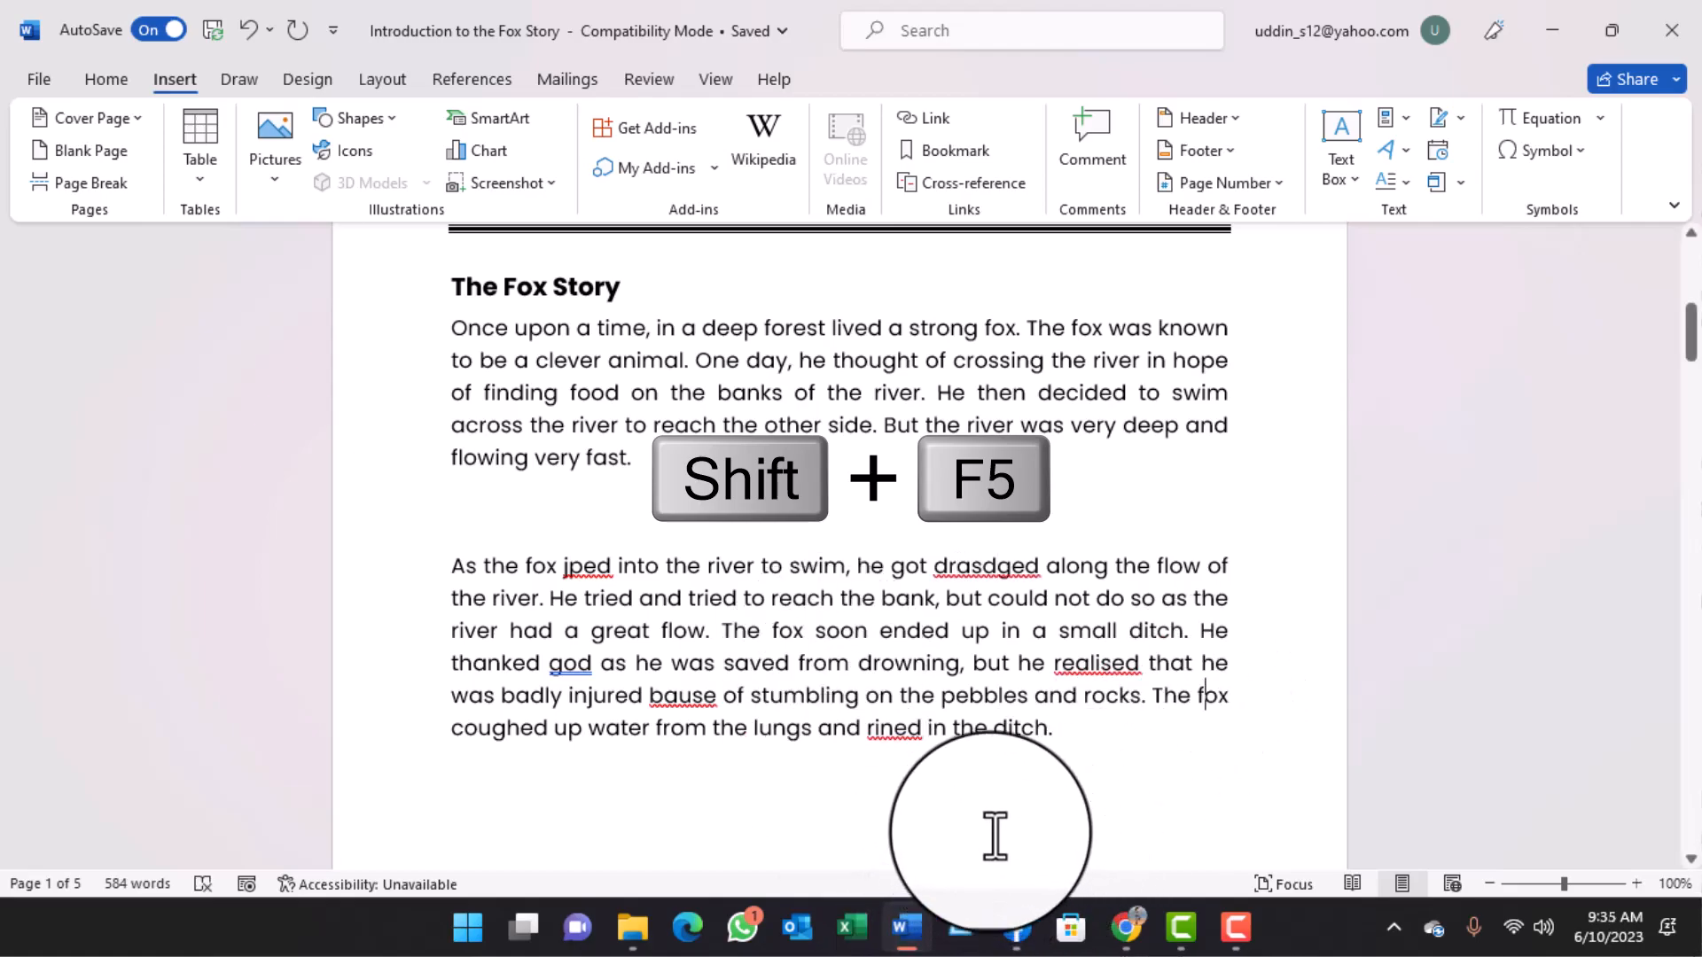